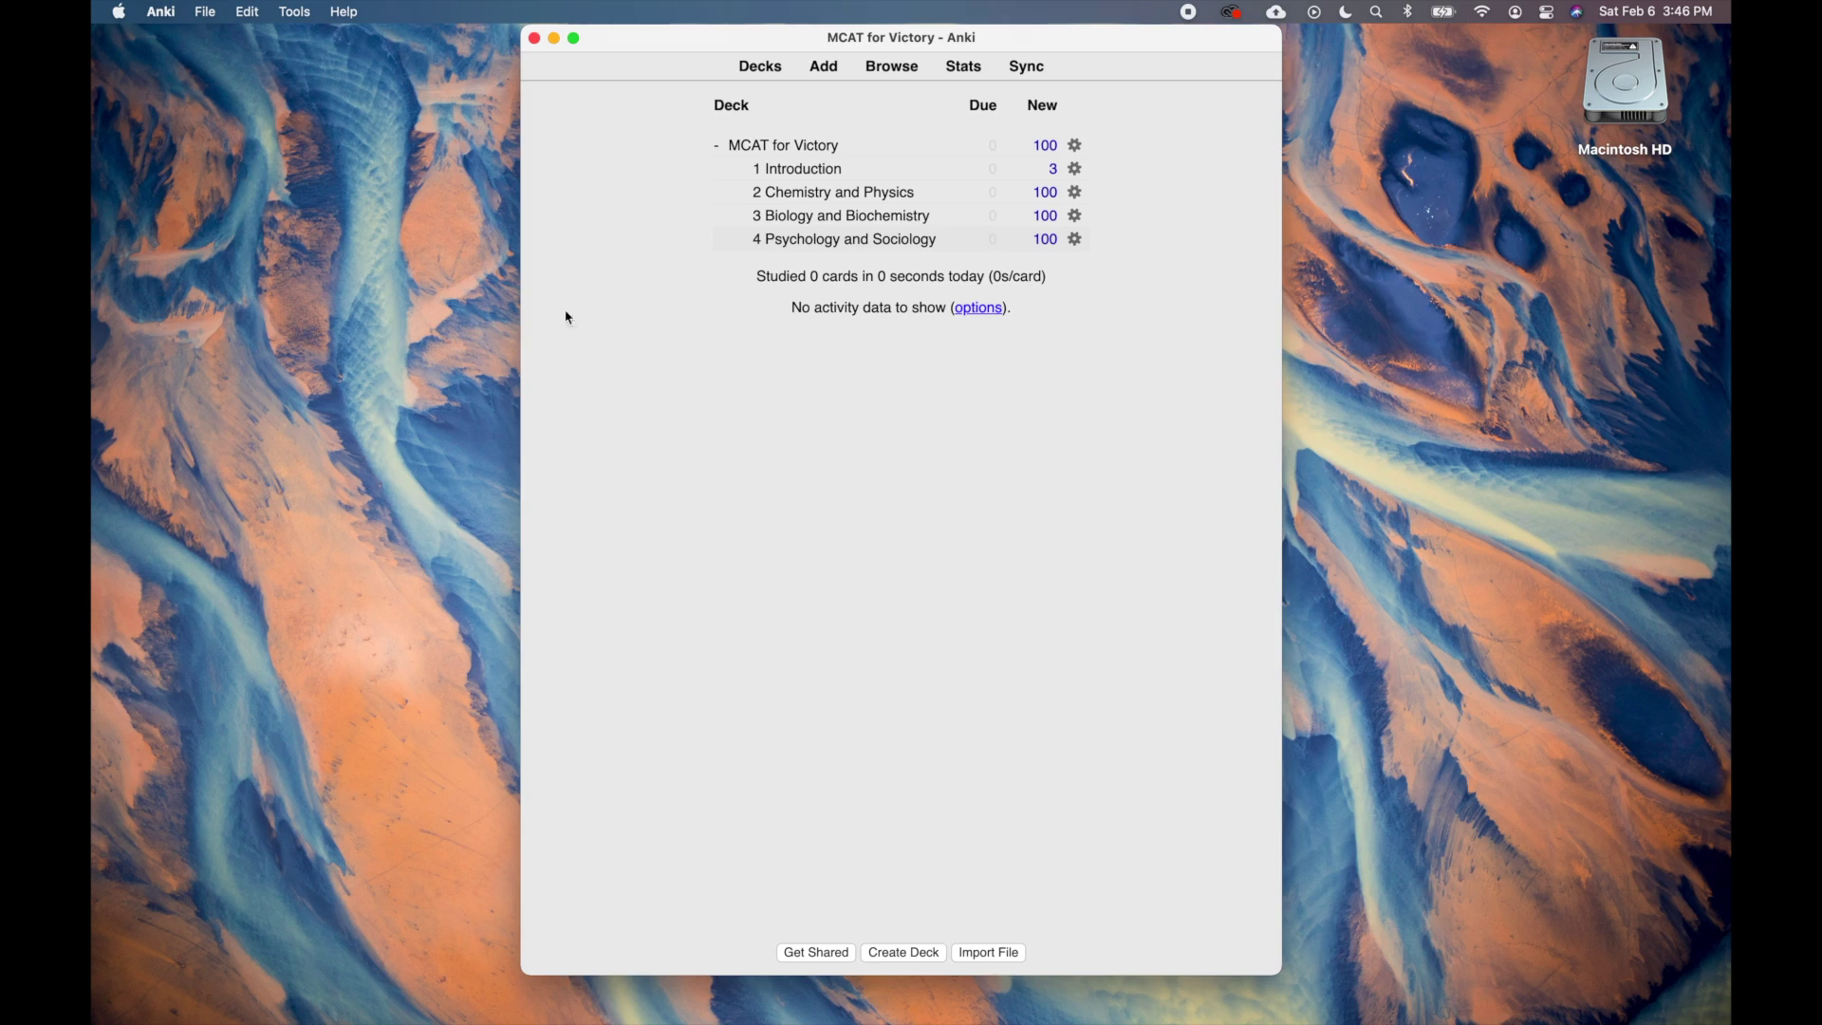
Run Check Database from the Tools menu to rebuild and optimize the collection.
click(308, 17)
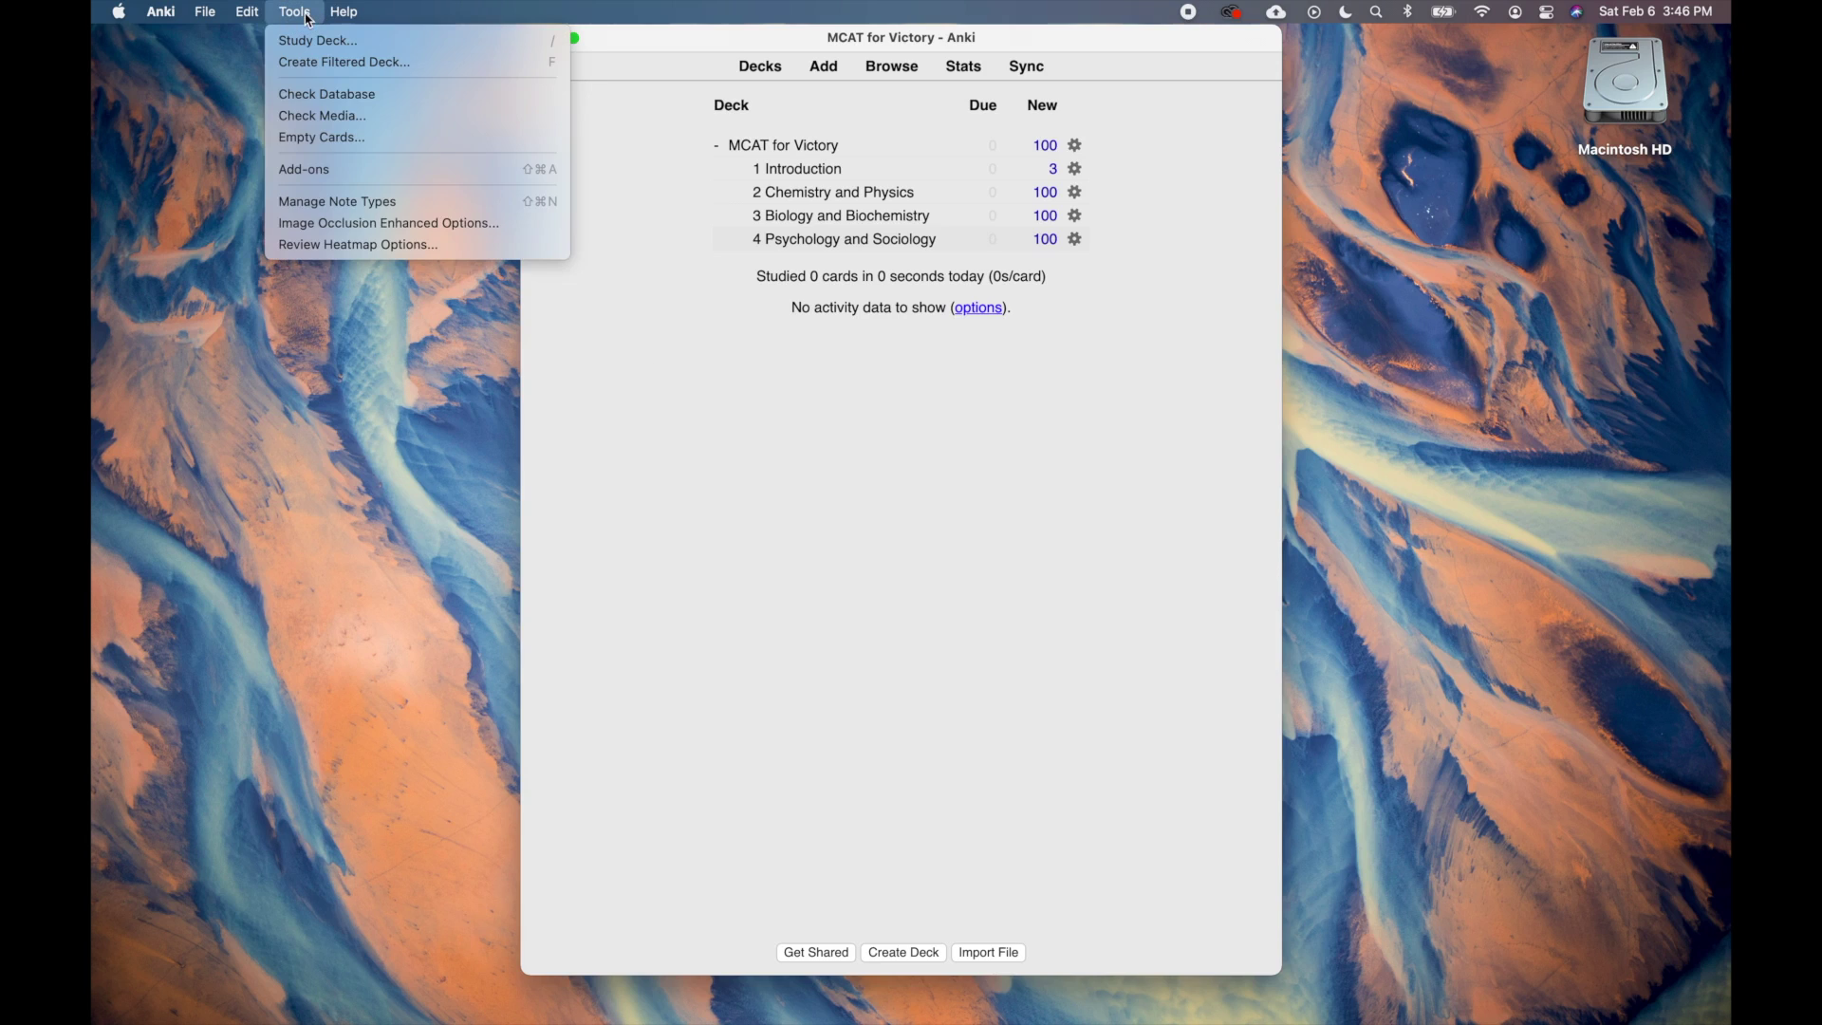
click(324, 94)
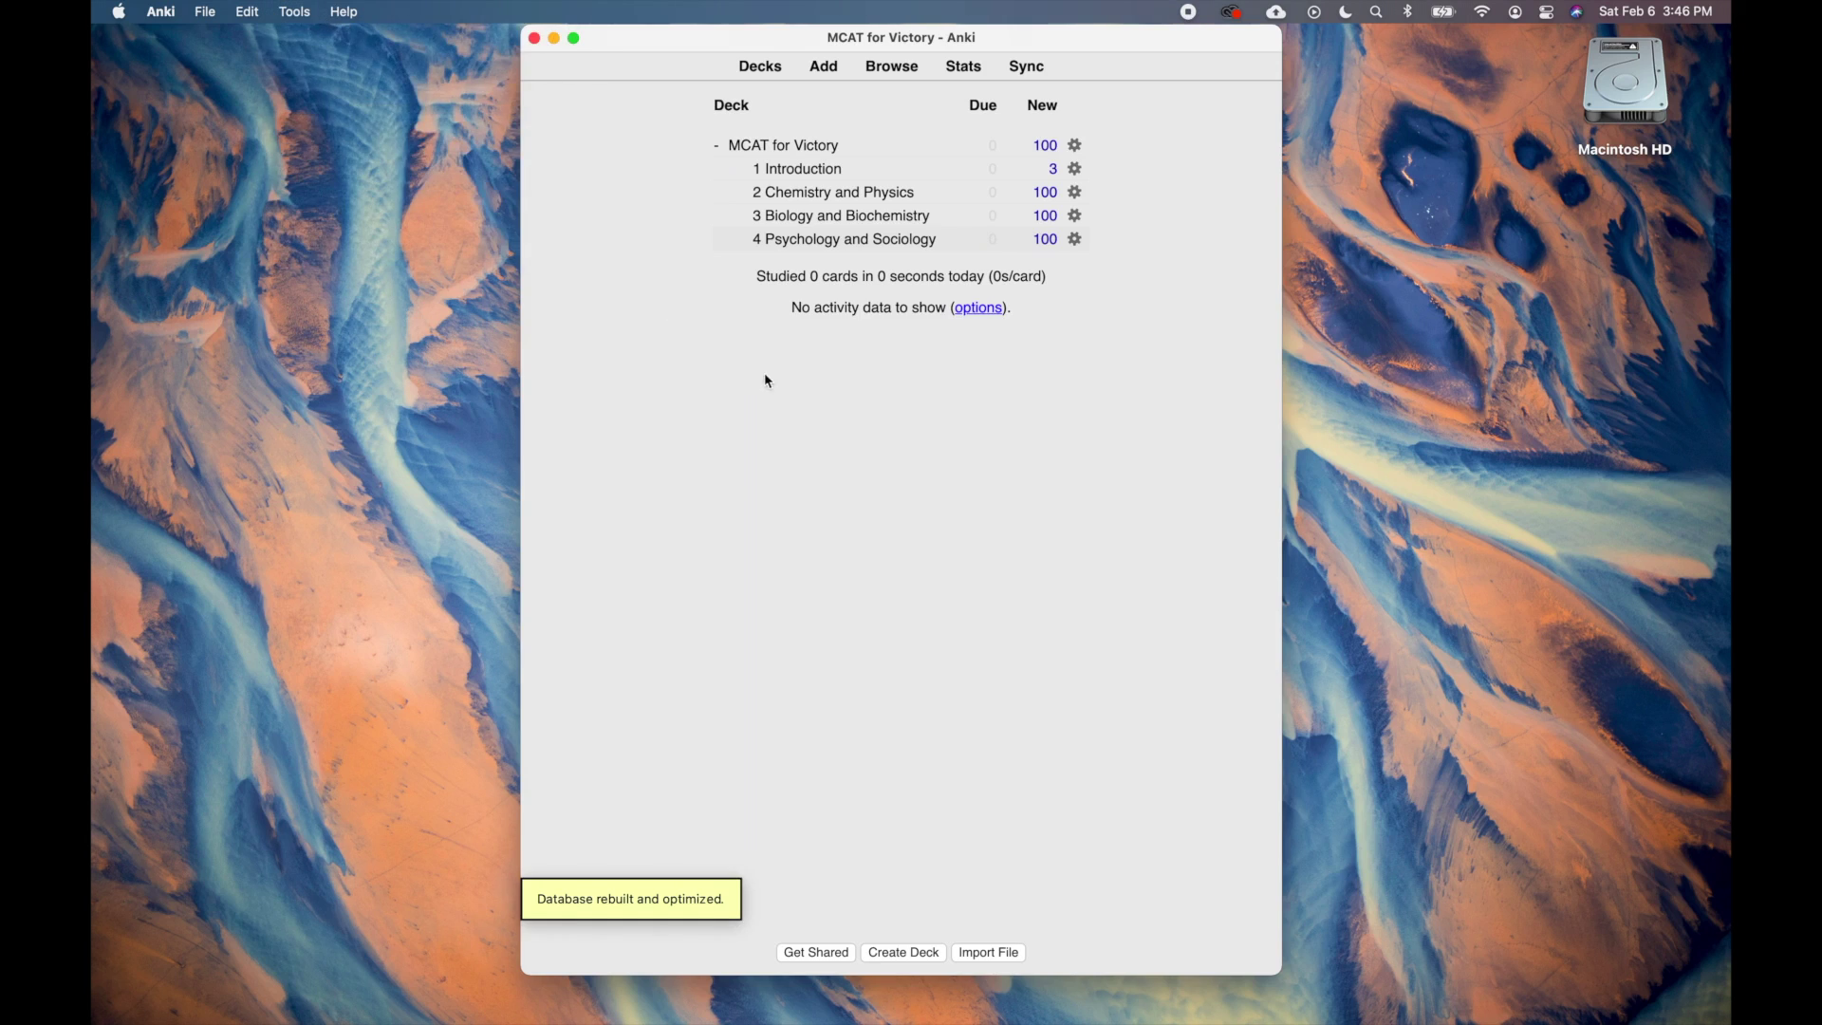
Browse the whole collection, view the Equation: Cosine and Vector Magnitude cards, and return to the welcome card.
click(905, 77)
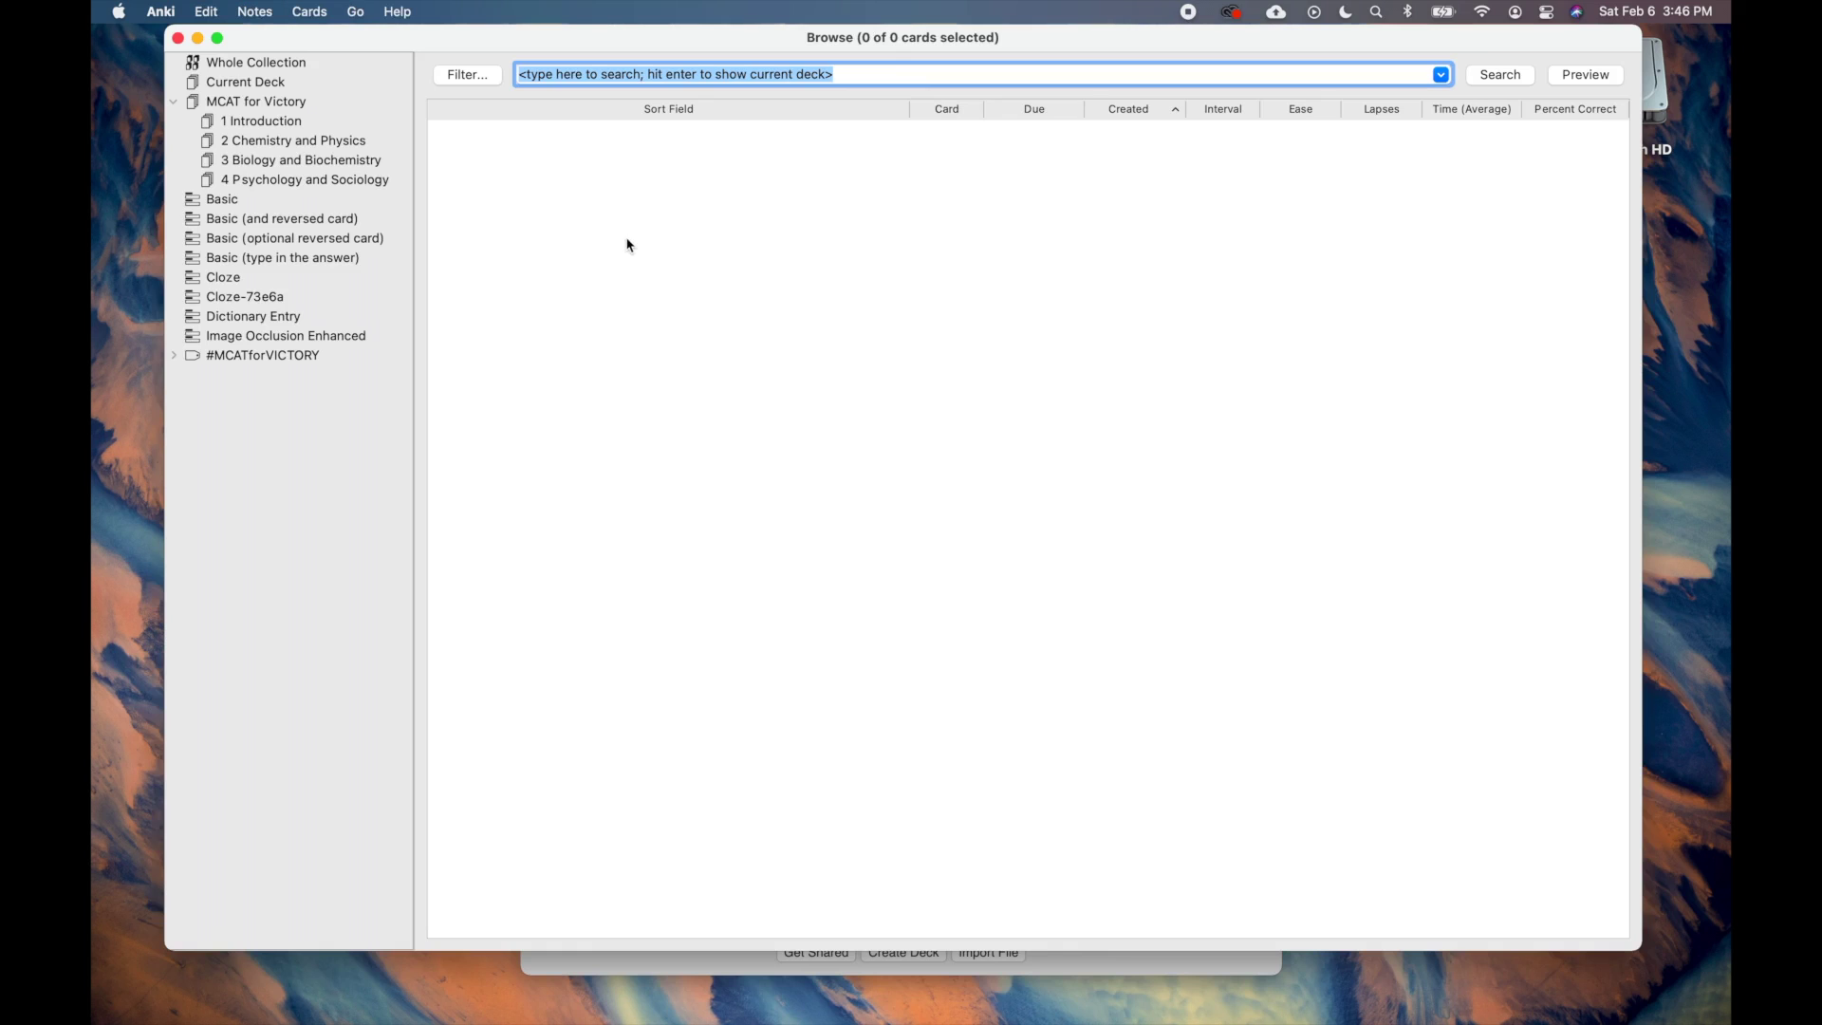
click(264, 65)
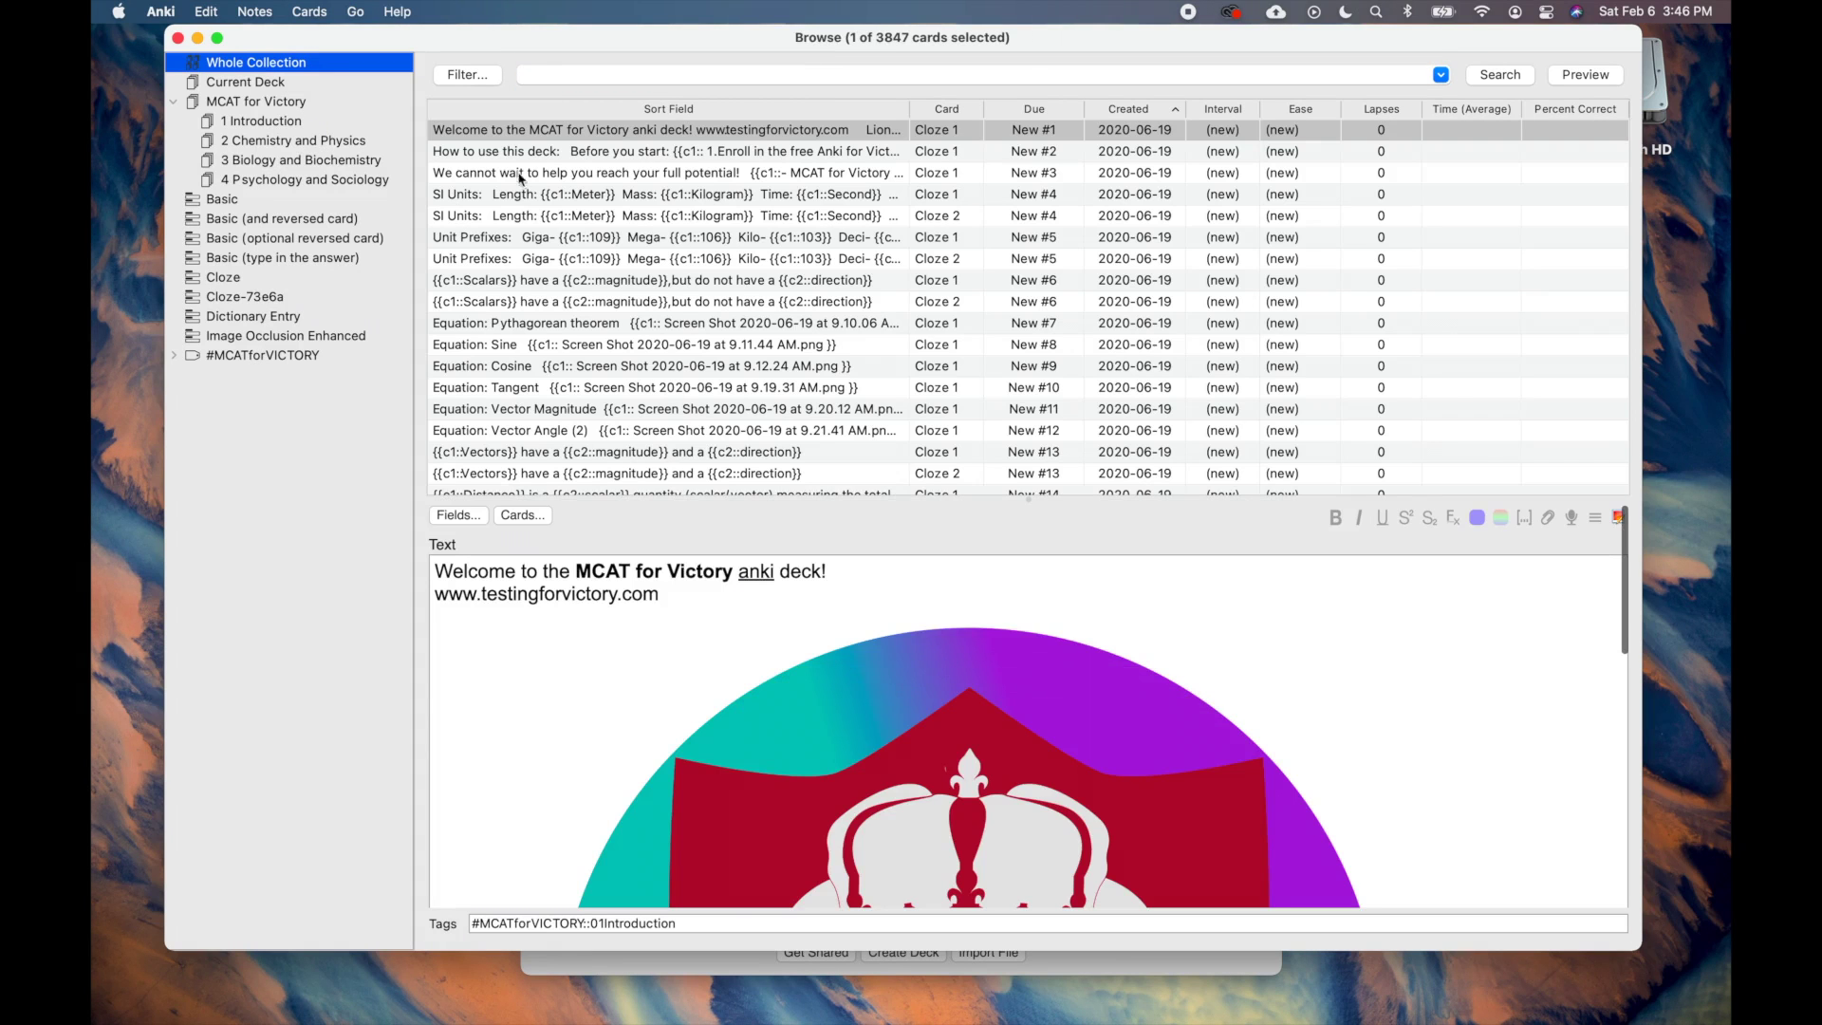
click(721, 174)
click(726, 281)
click(725, 366)
click(726, 410)
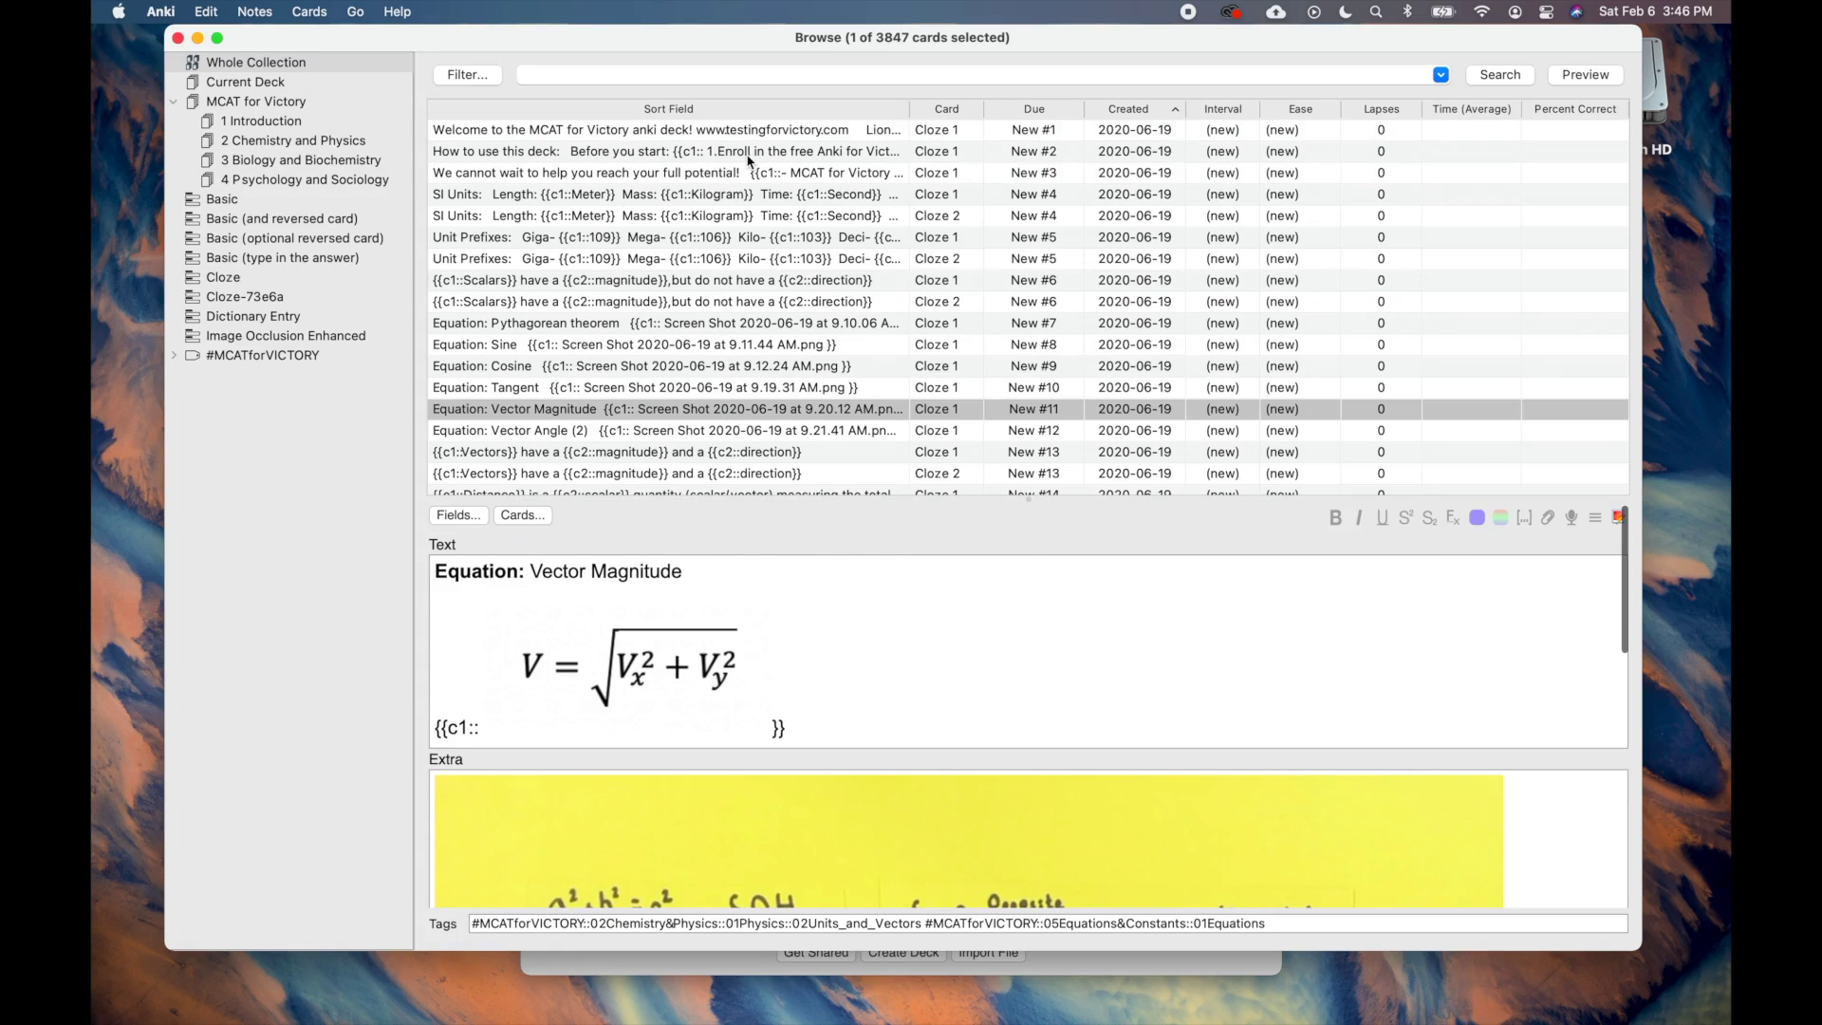
click(336, 68)
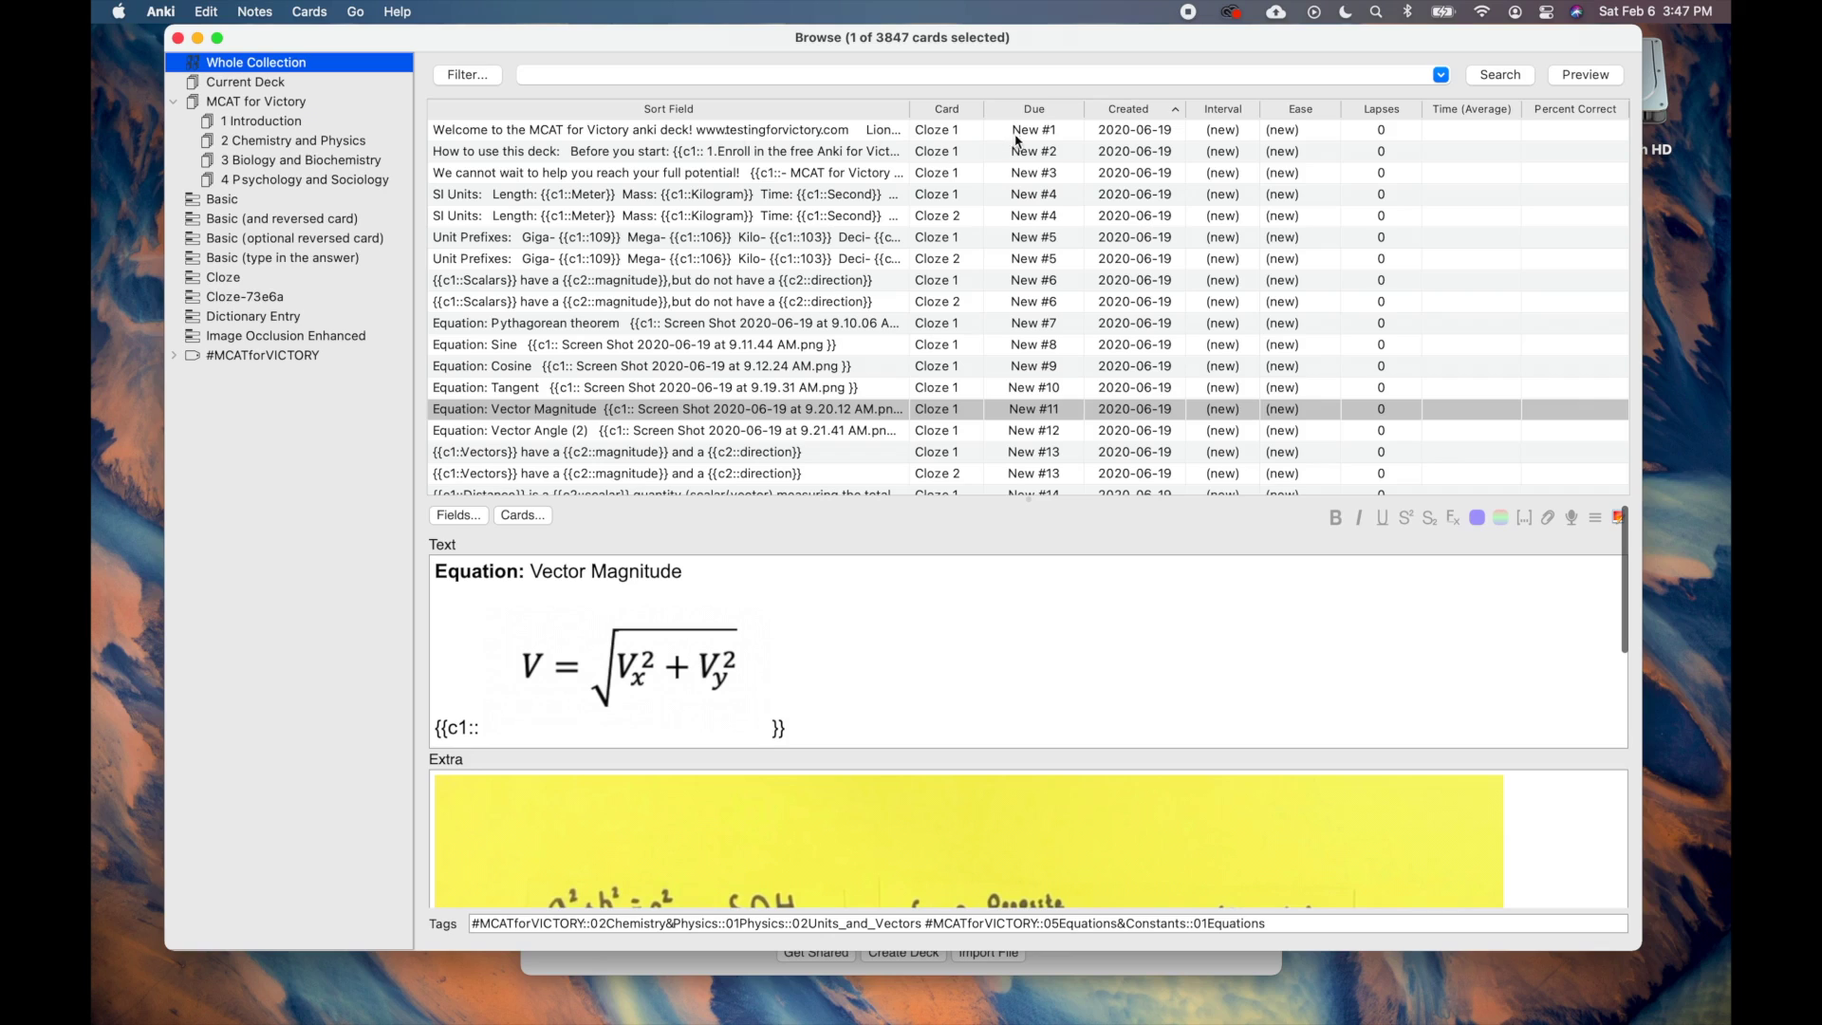
click(1076, 136)
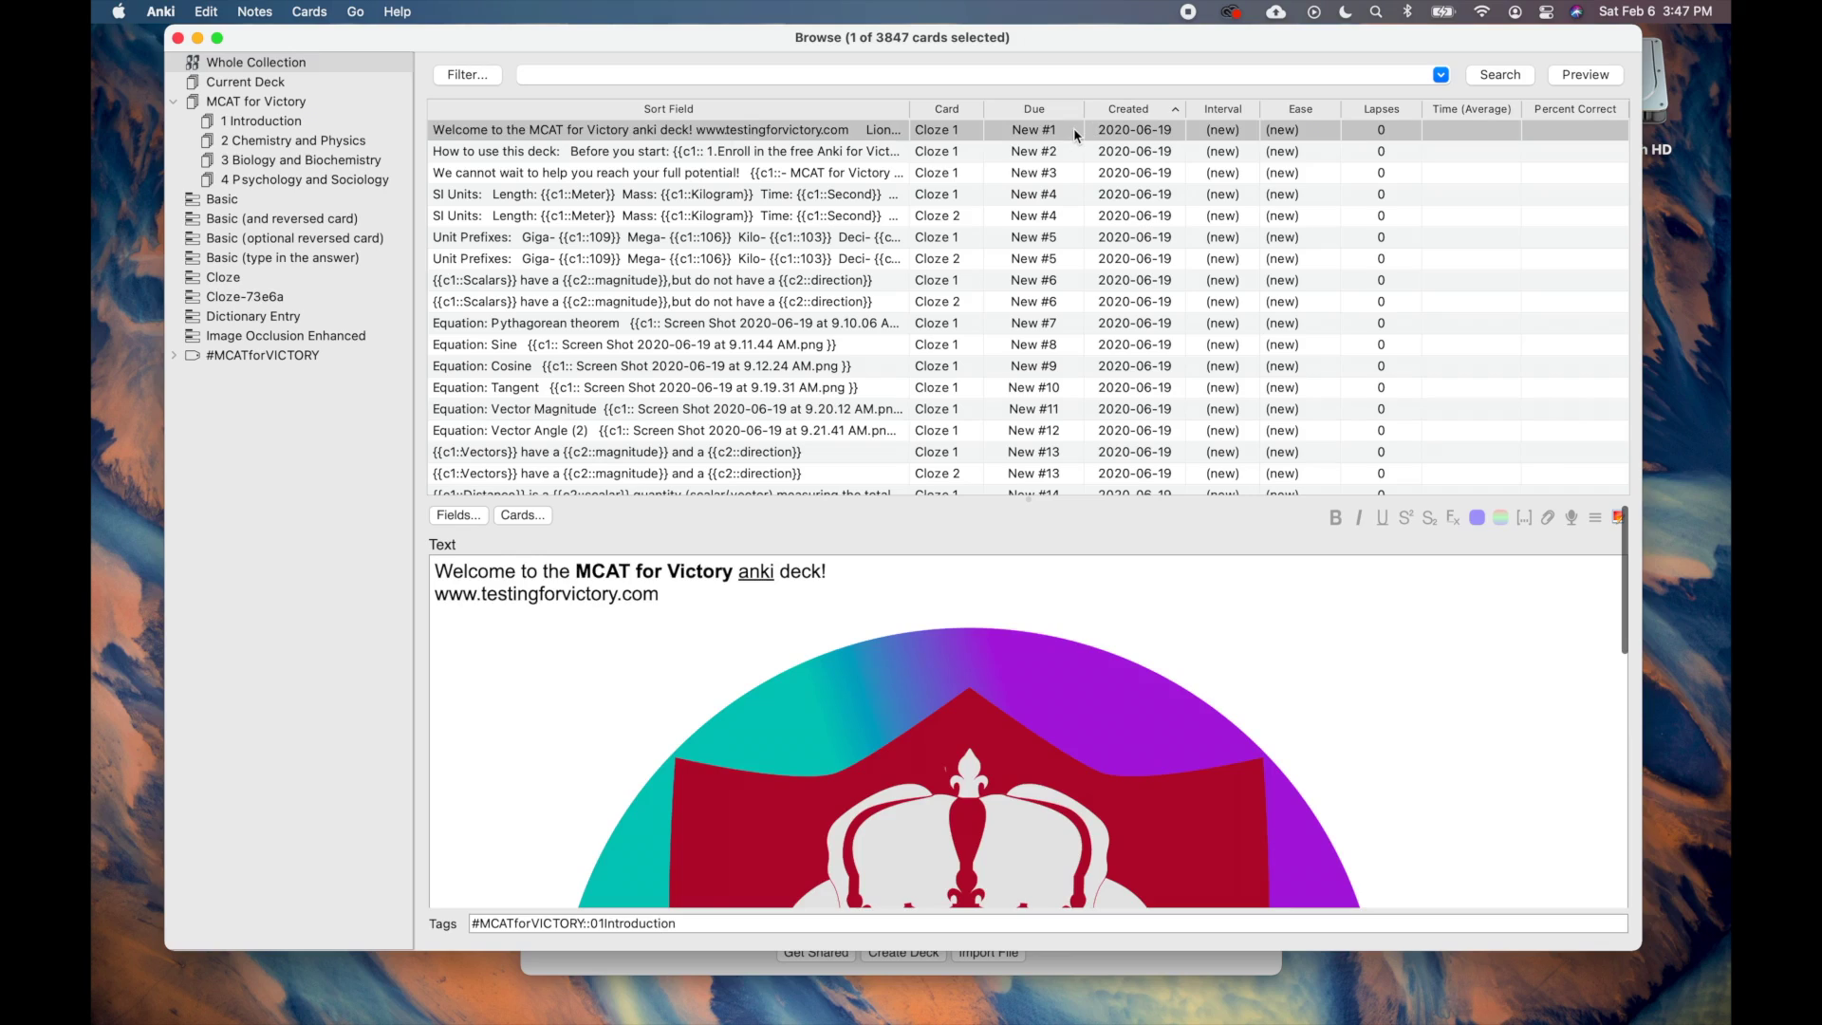
Select all 3847 cards in the browser and scroll down the list.
key(super+a)
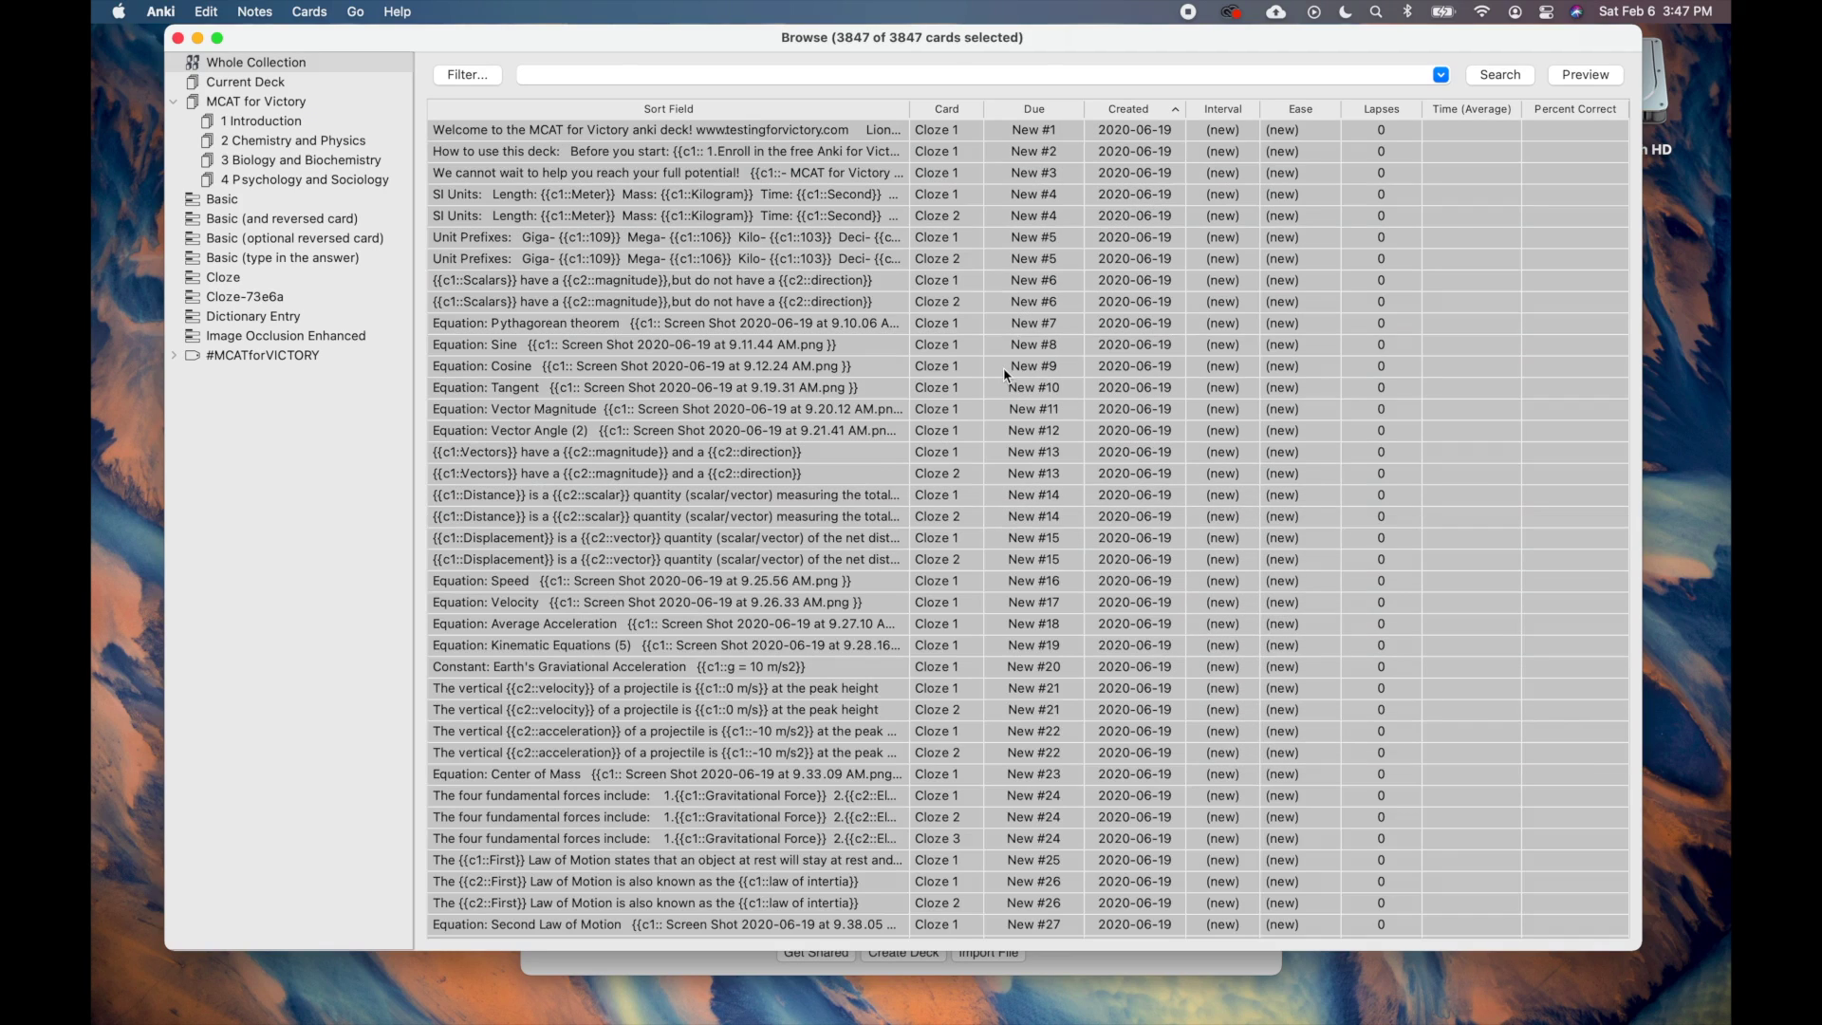
scroll(1005, 374, down, 20)
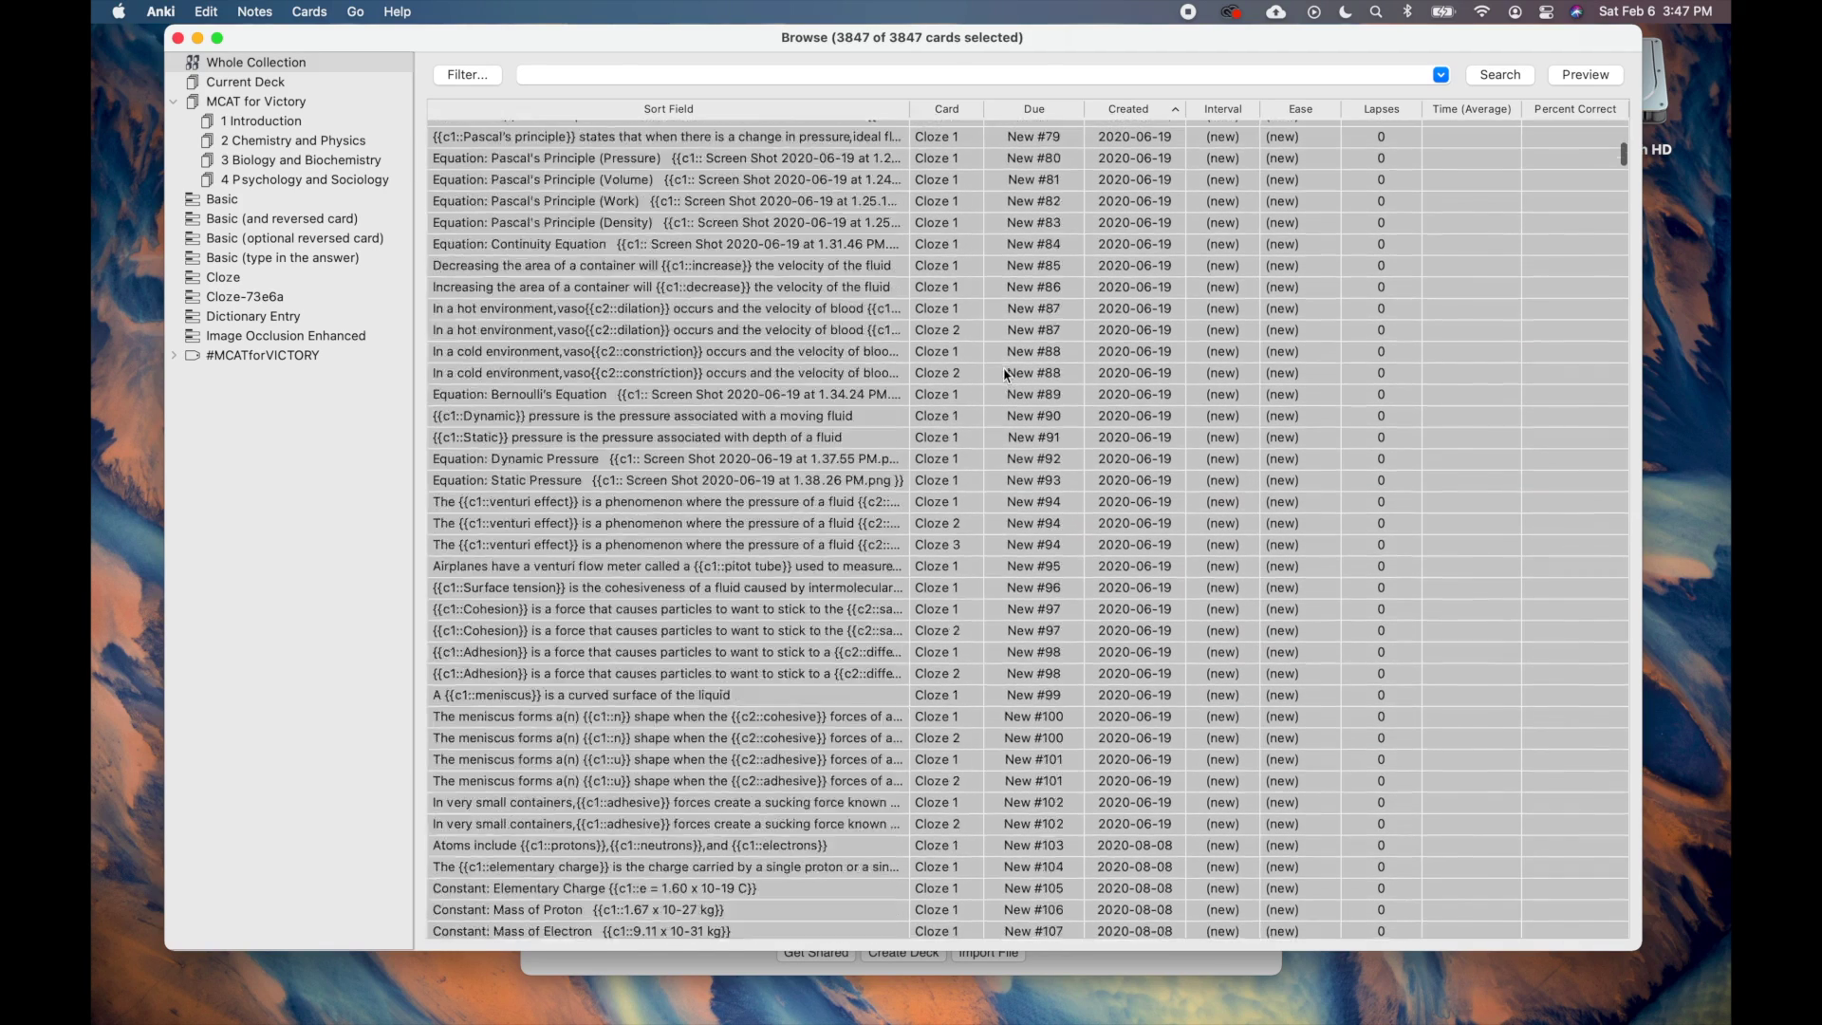
scroll(1005, 374, down, 20)
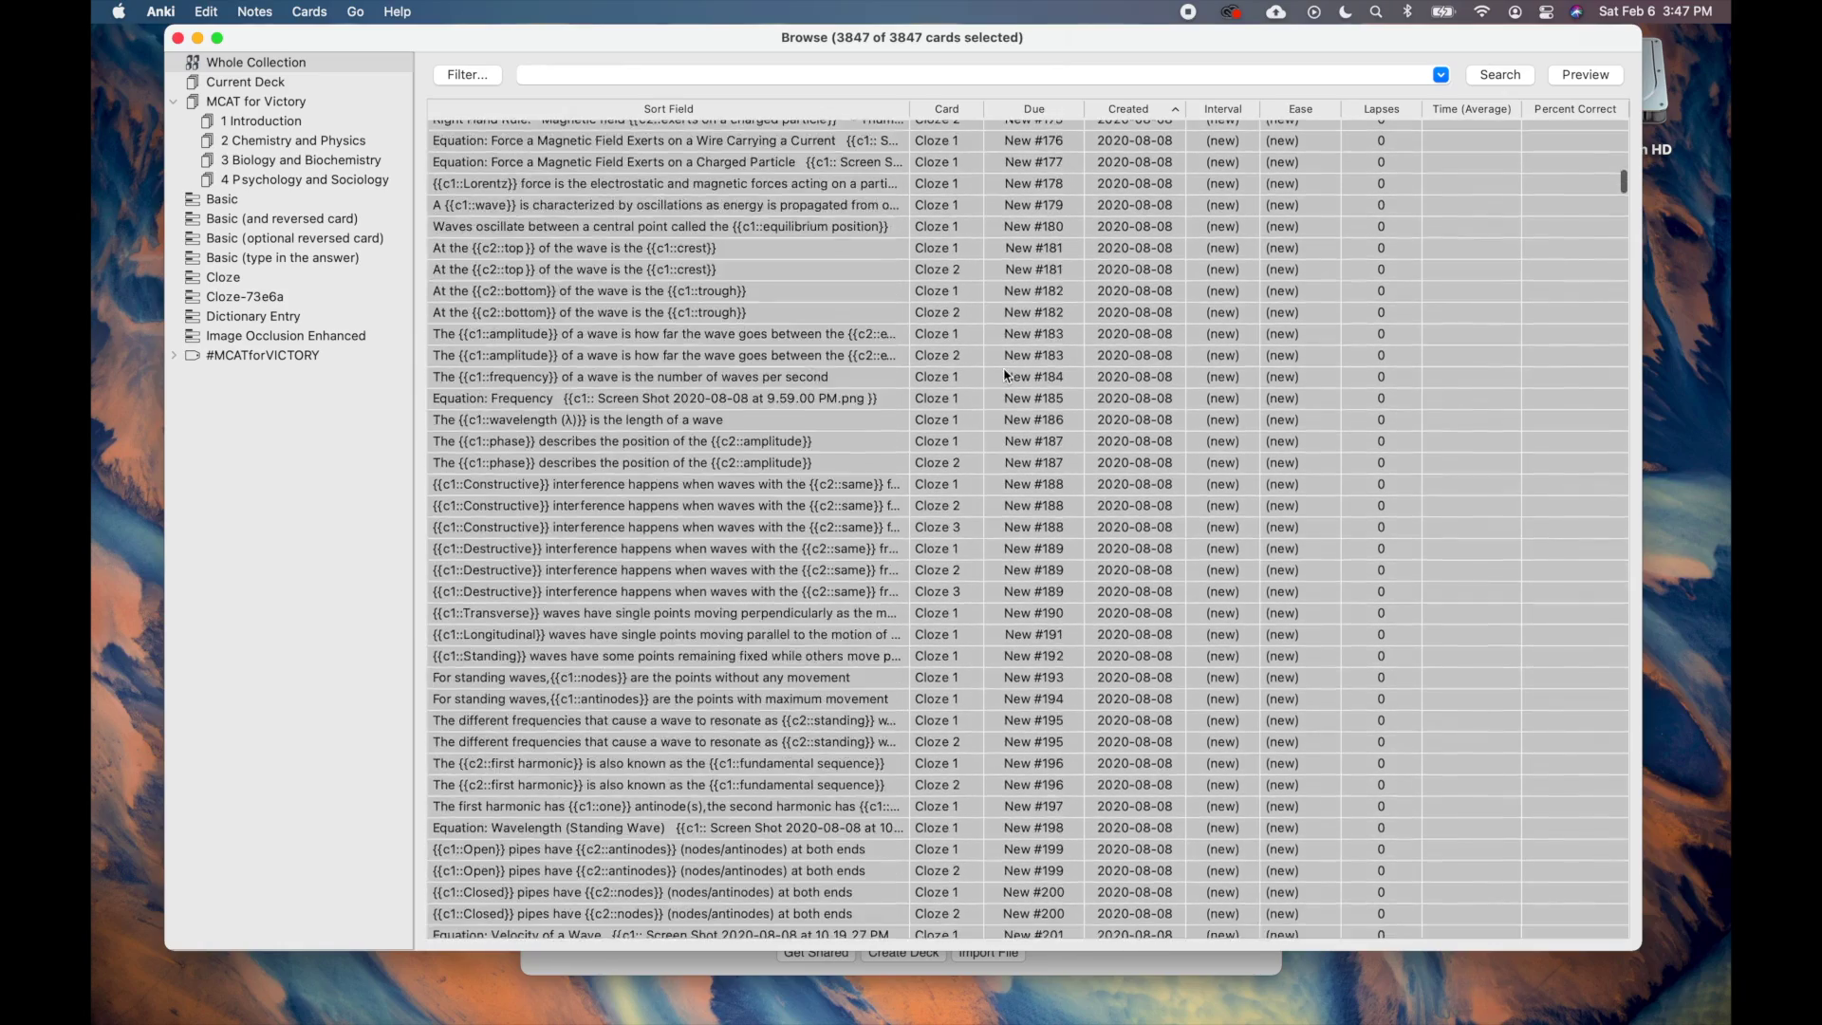
scroll(1005, 374, down, 20)
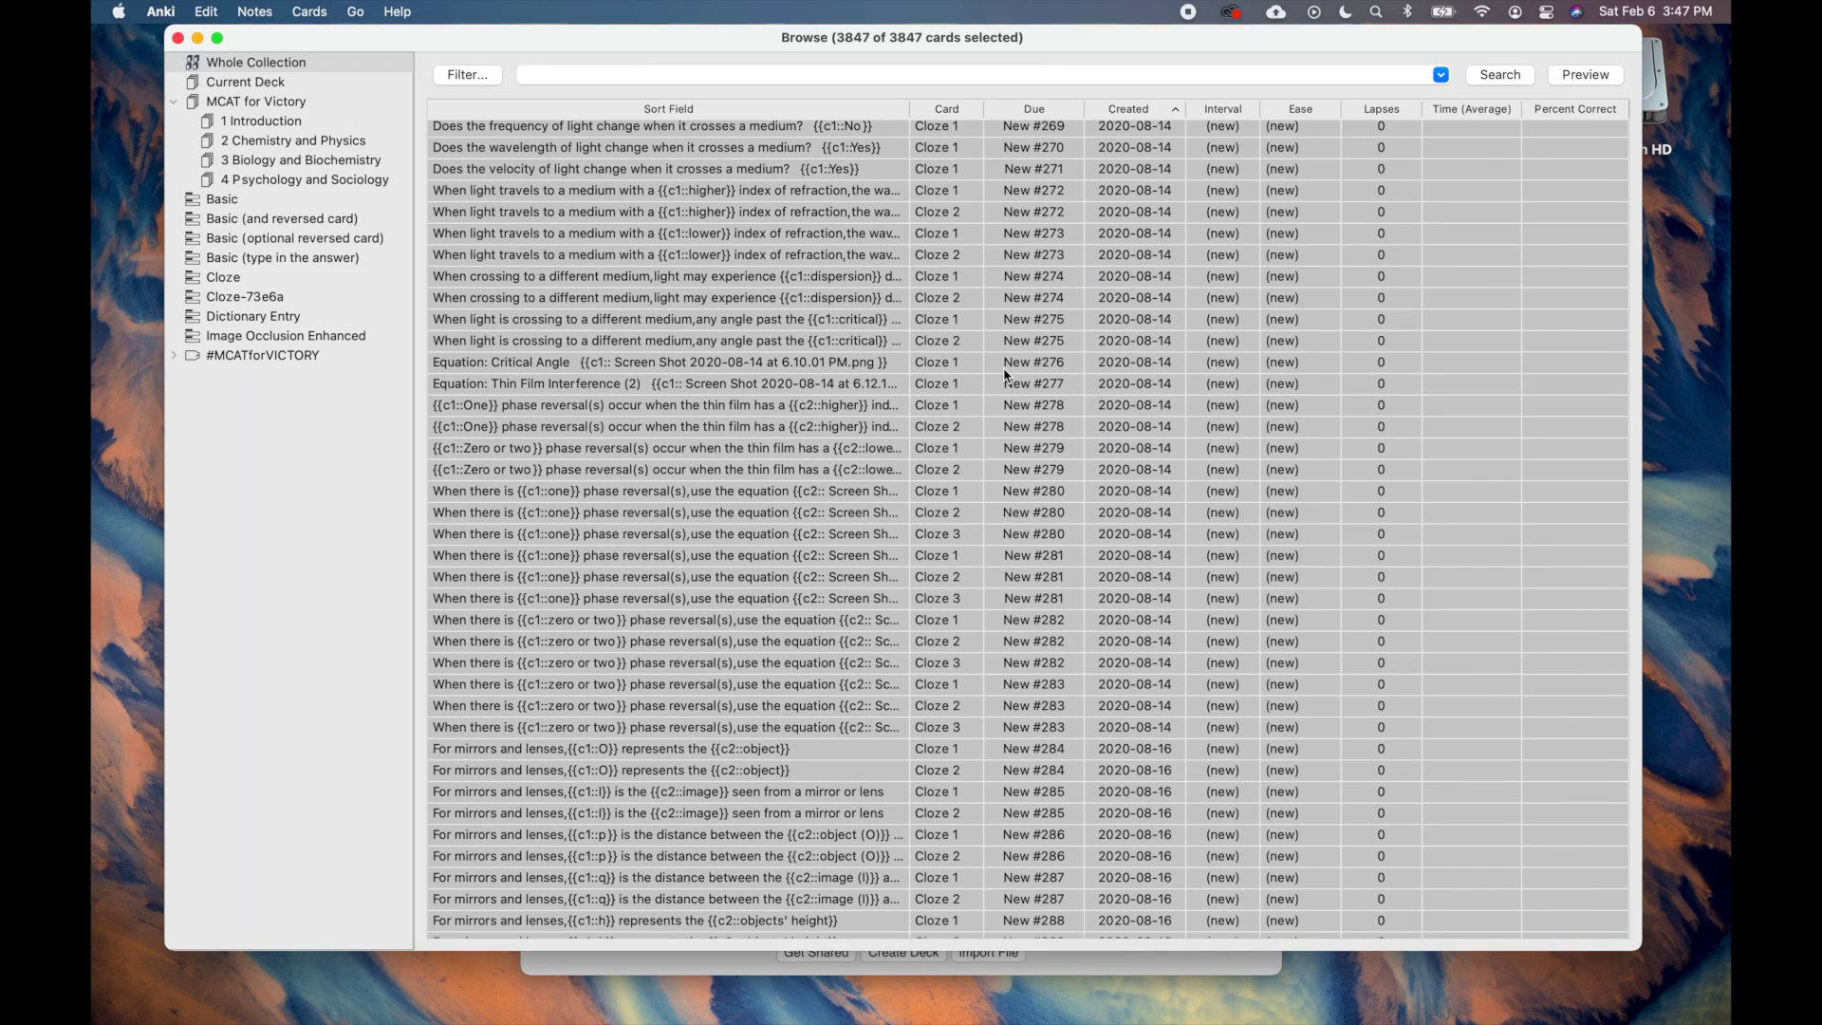
Suspend the selected cards, then jump back to the first card and scroll through the list.
key(super+d)
key(Home)
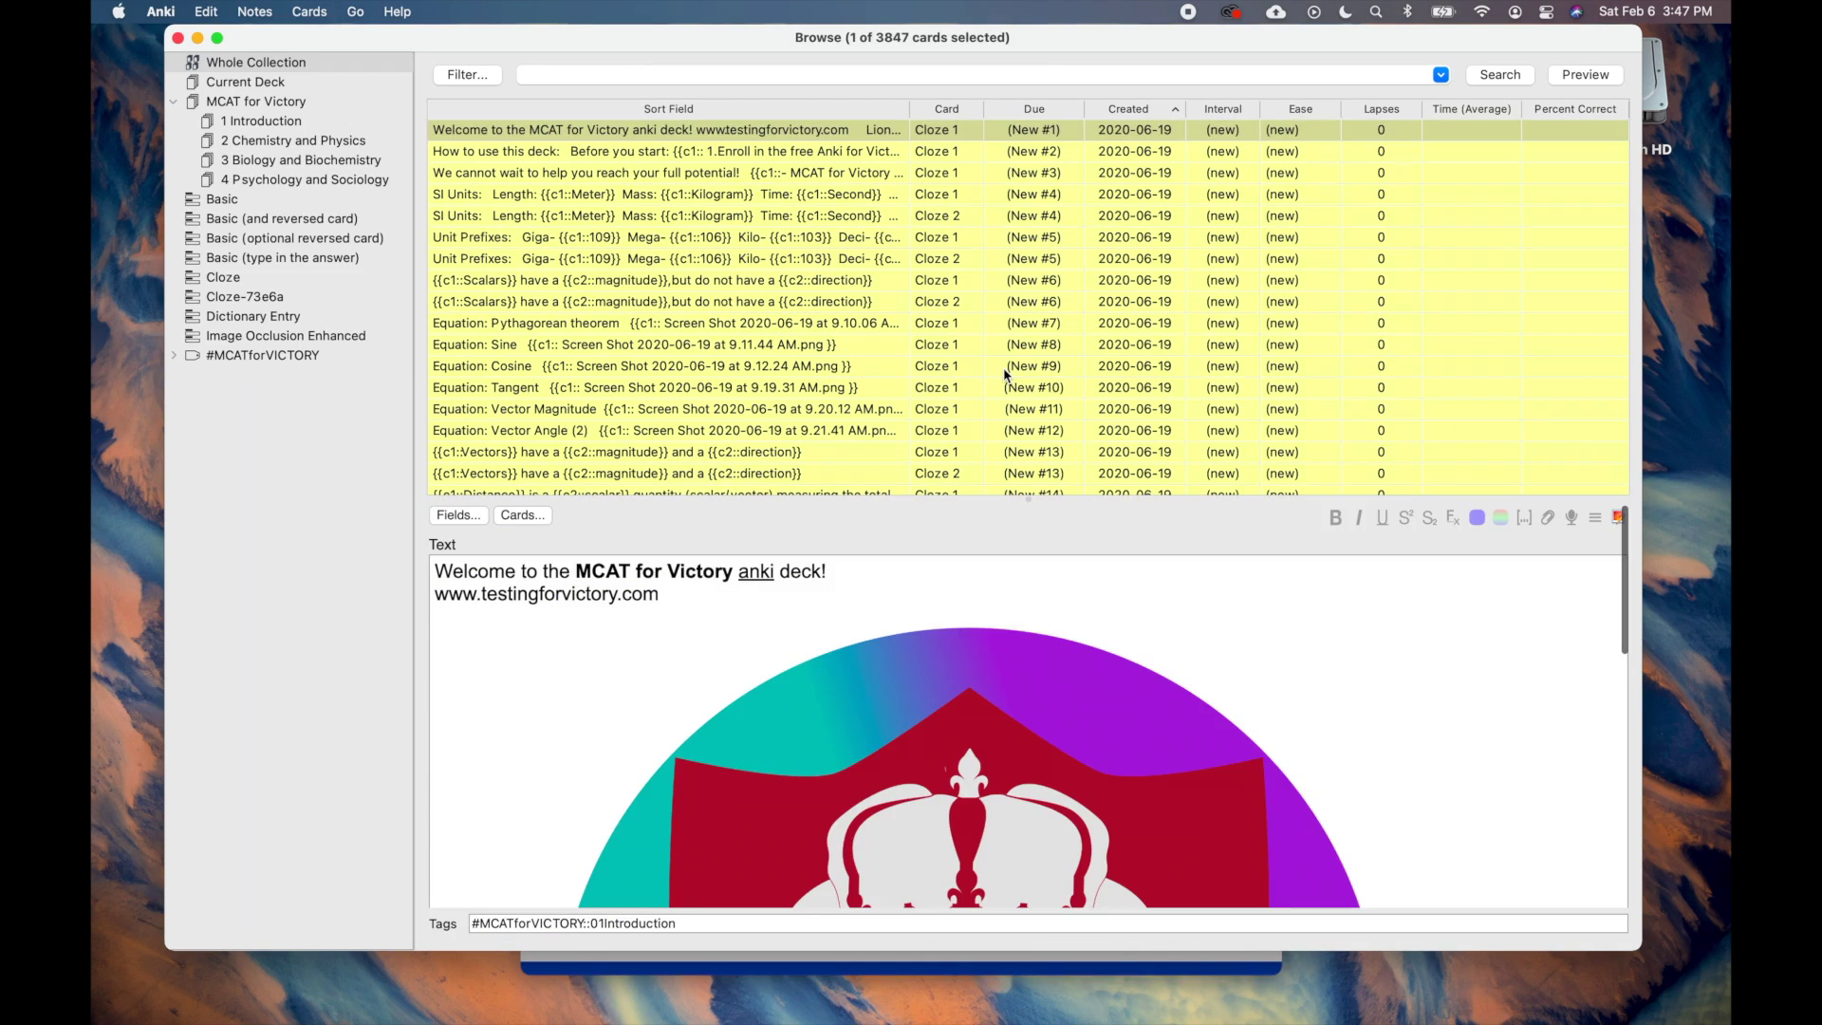
scroll(1006, 372, down, 5)
scroll(1006, 373, down, 19)
scroll(1006, 373, down, 10)
scroll(1006, 374, down, 12)
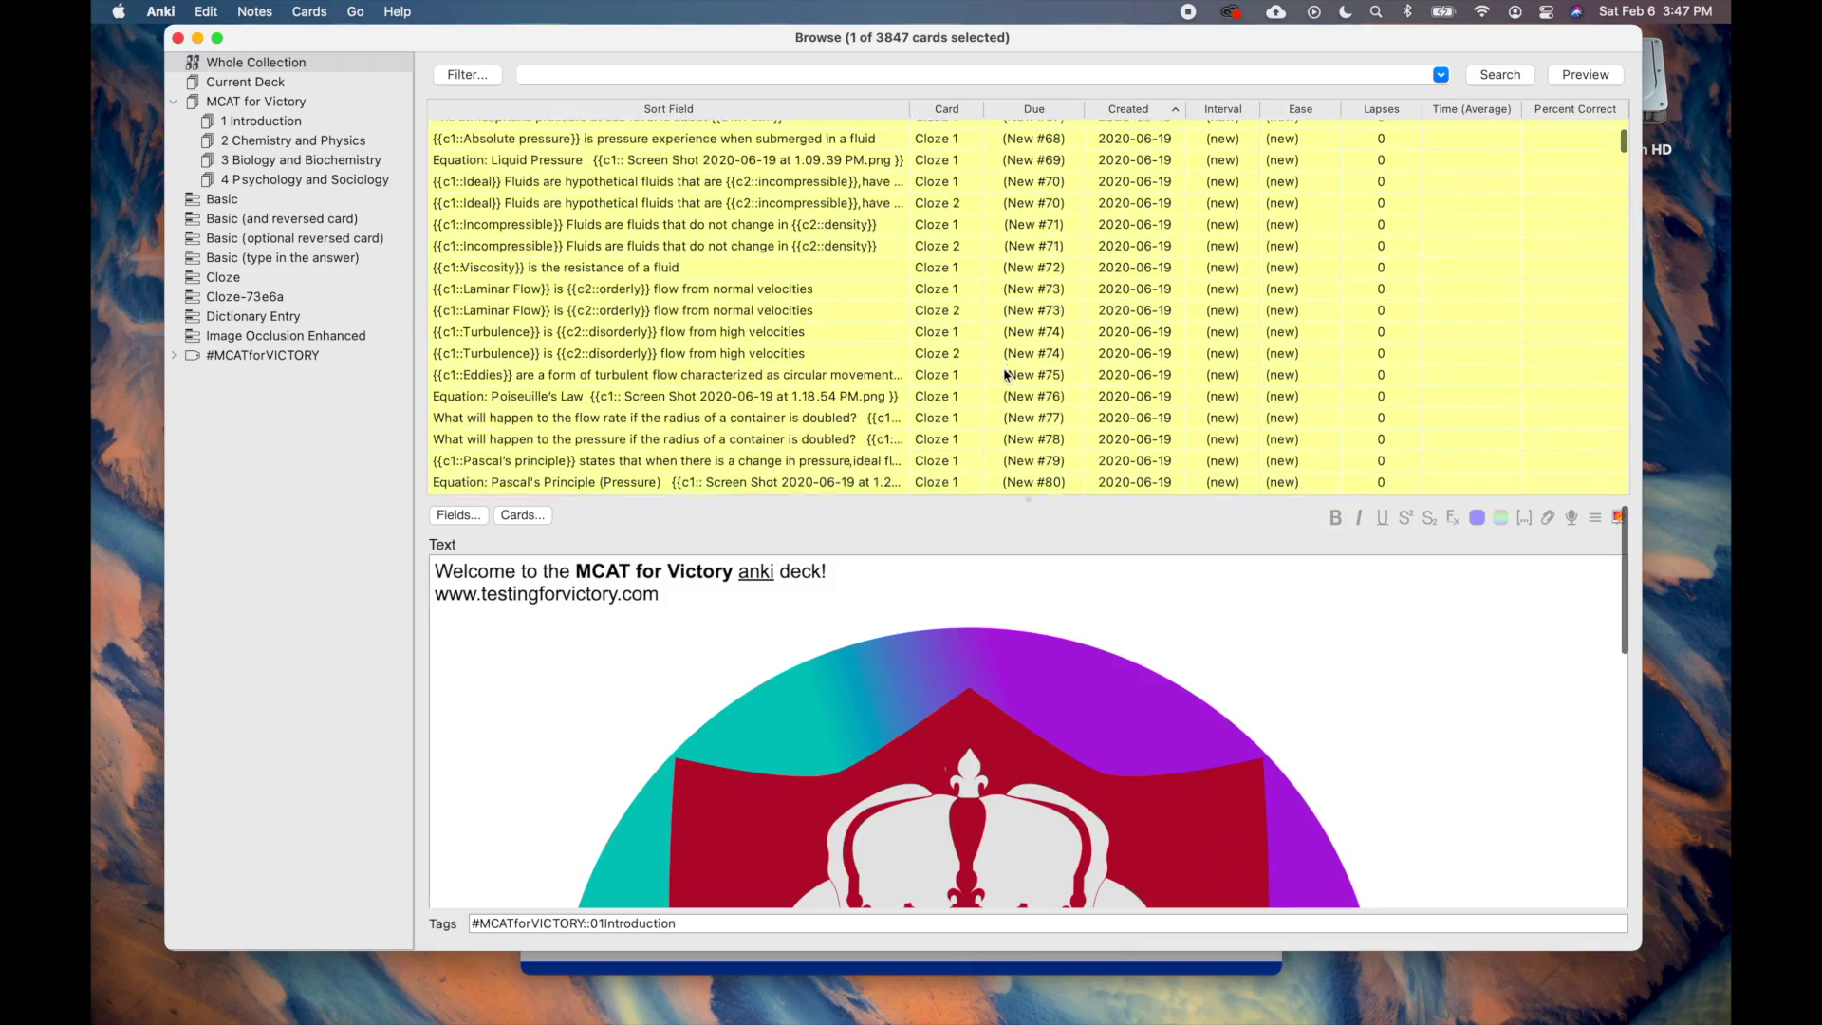
scroll(1006, 373, down, 12)
scroll(1006, 373, down, 9)
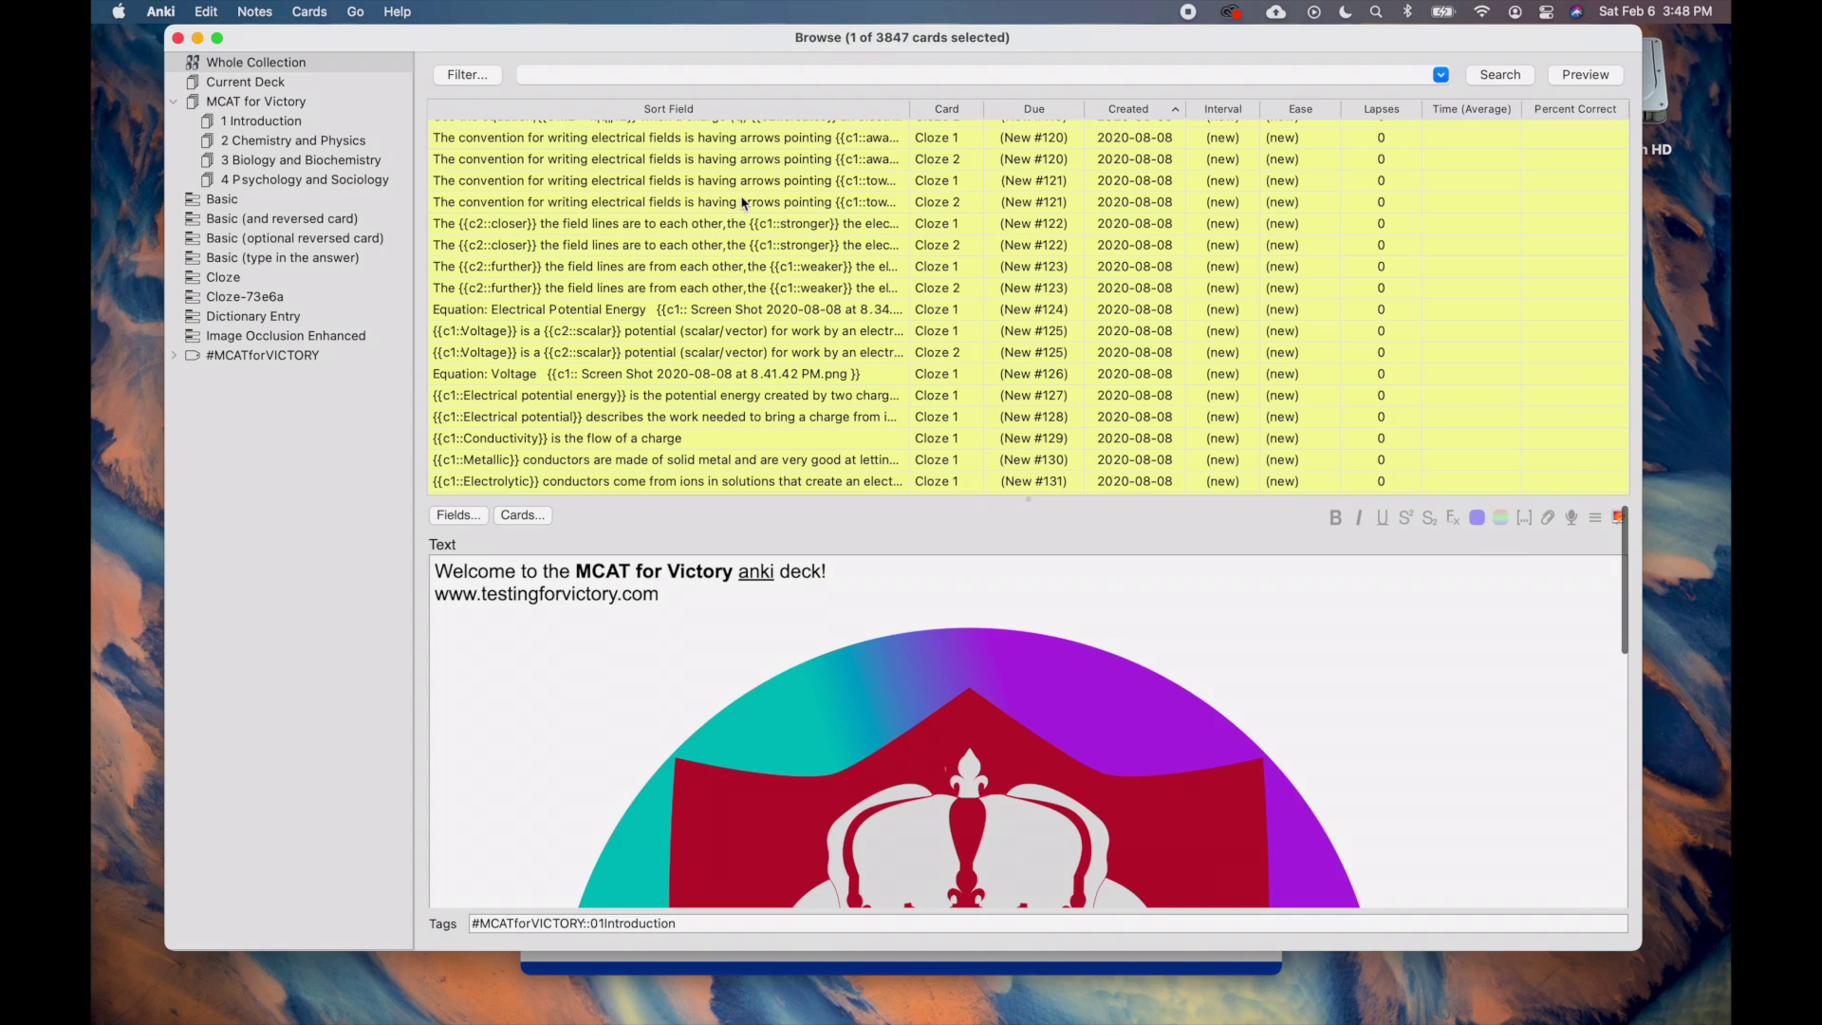
Show the whole collection sorted ascending by creation date and select every card.
click(256, 61)
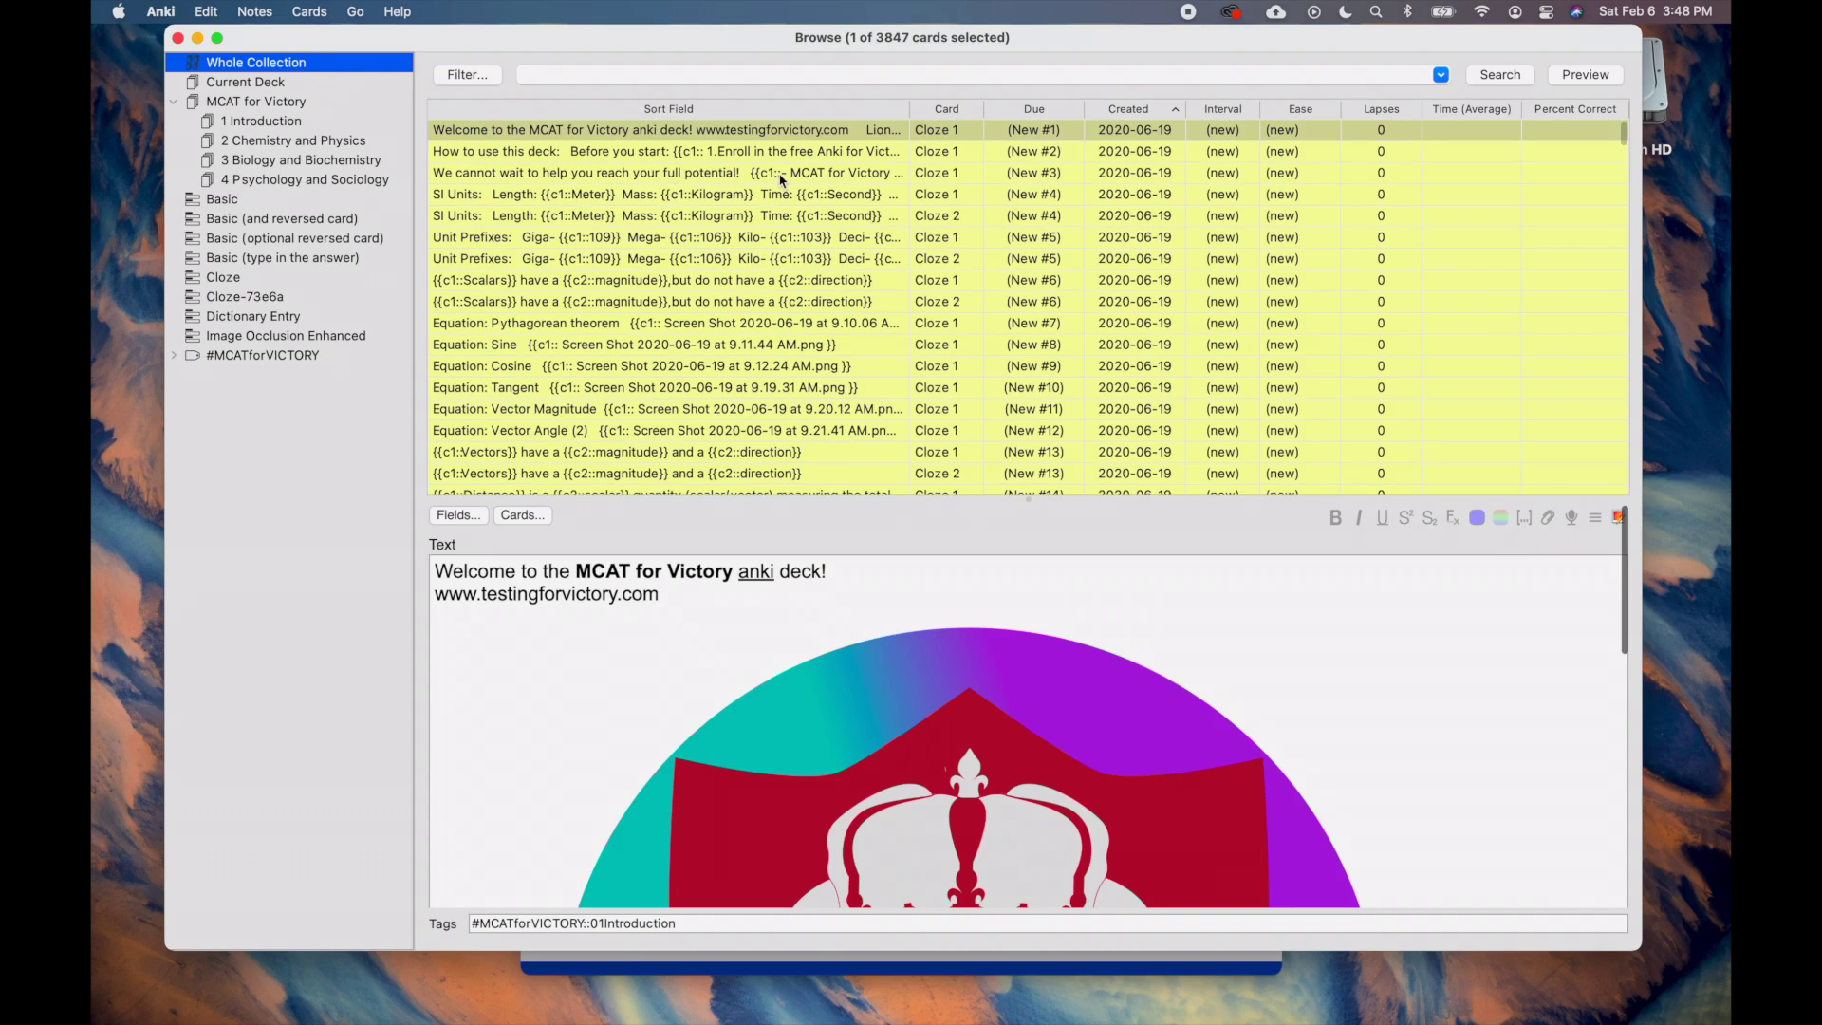
click(1166, 112)
click(1168, 112)
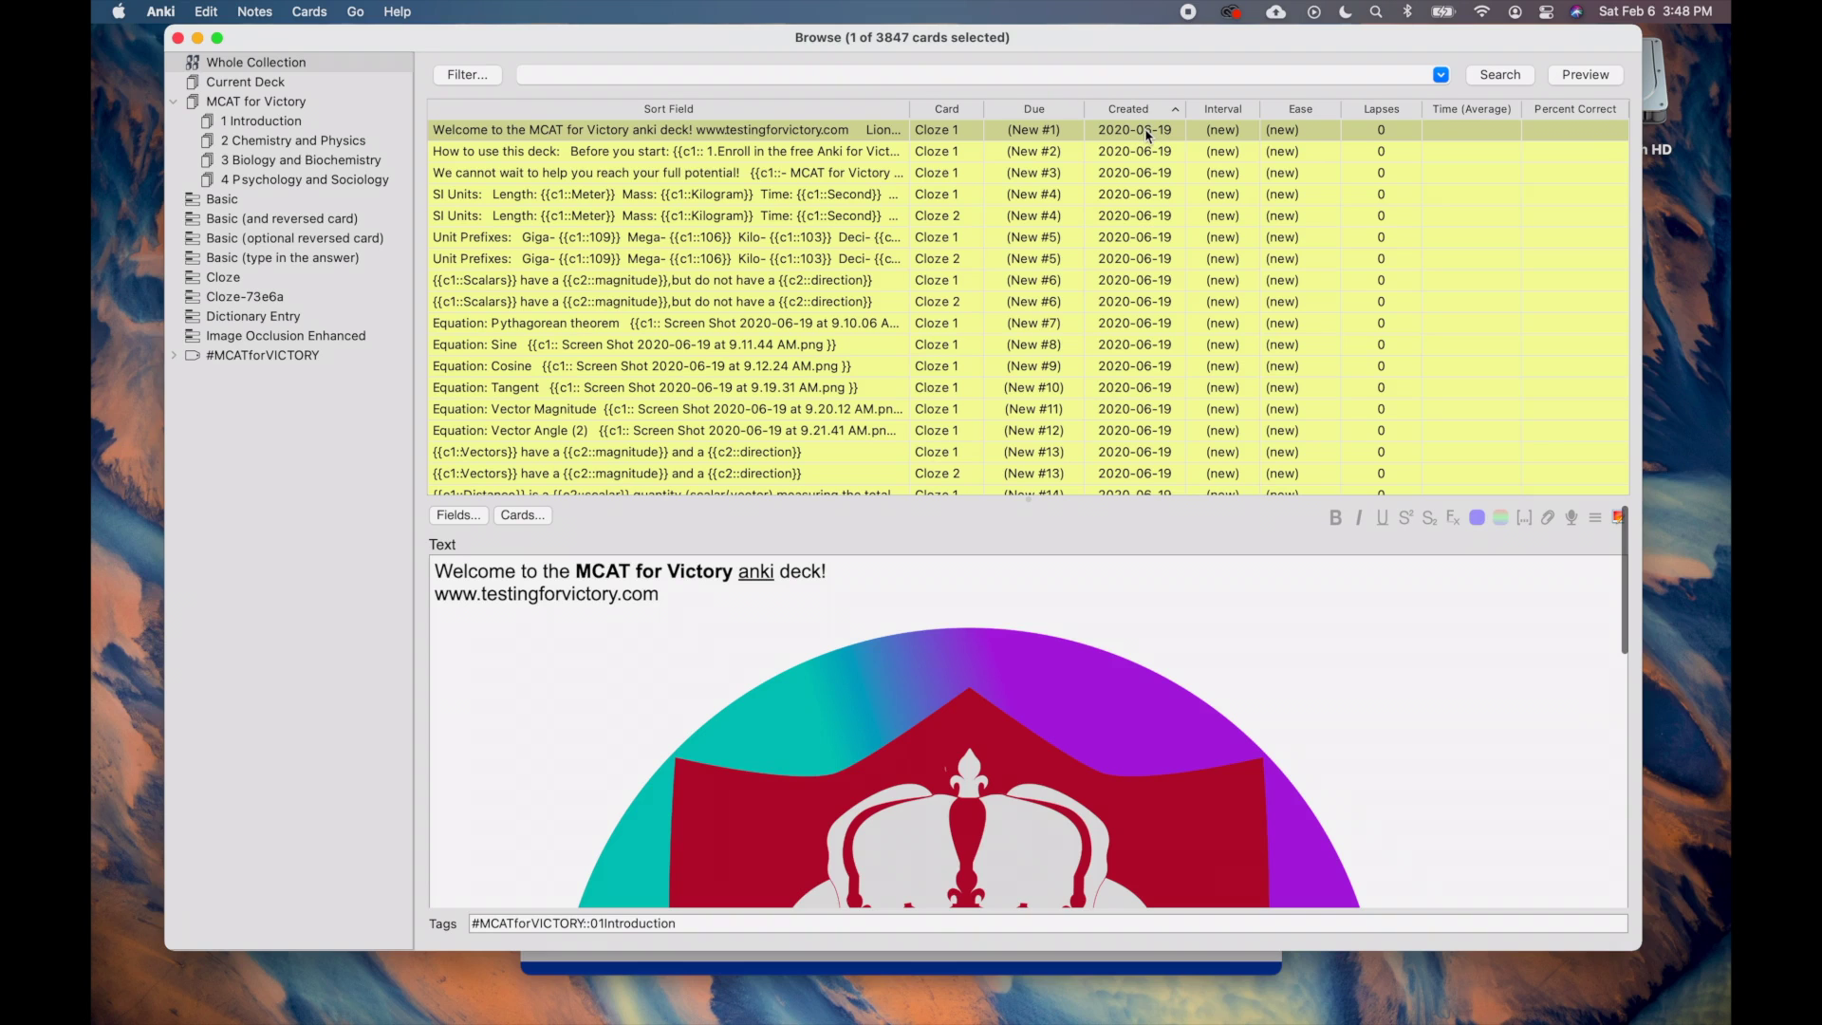
key(super+a)
Reposition the selected cards with start position 0 and step 1.
right_click(1146, 133)
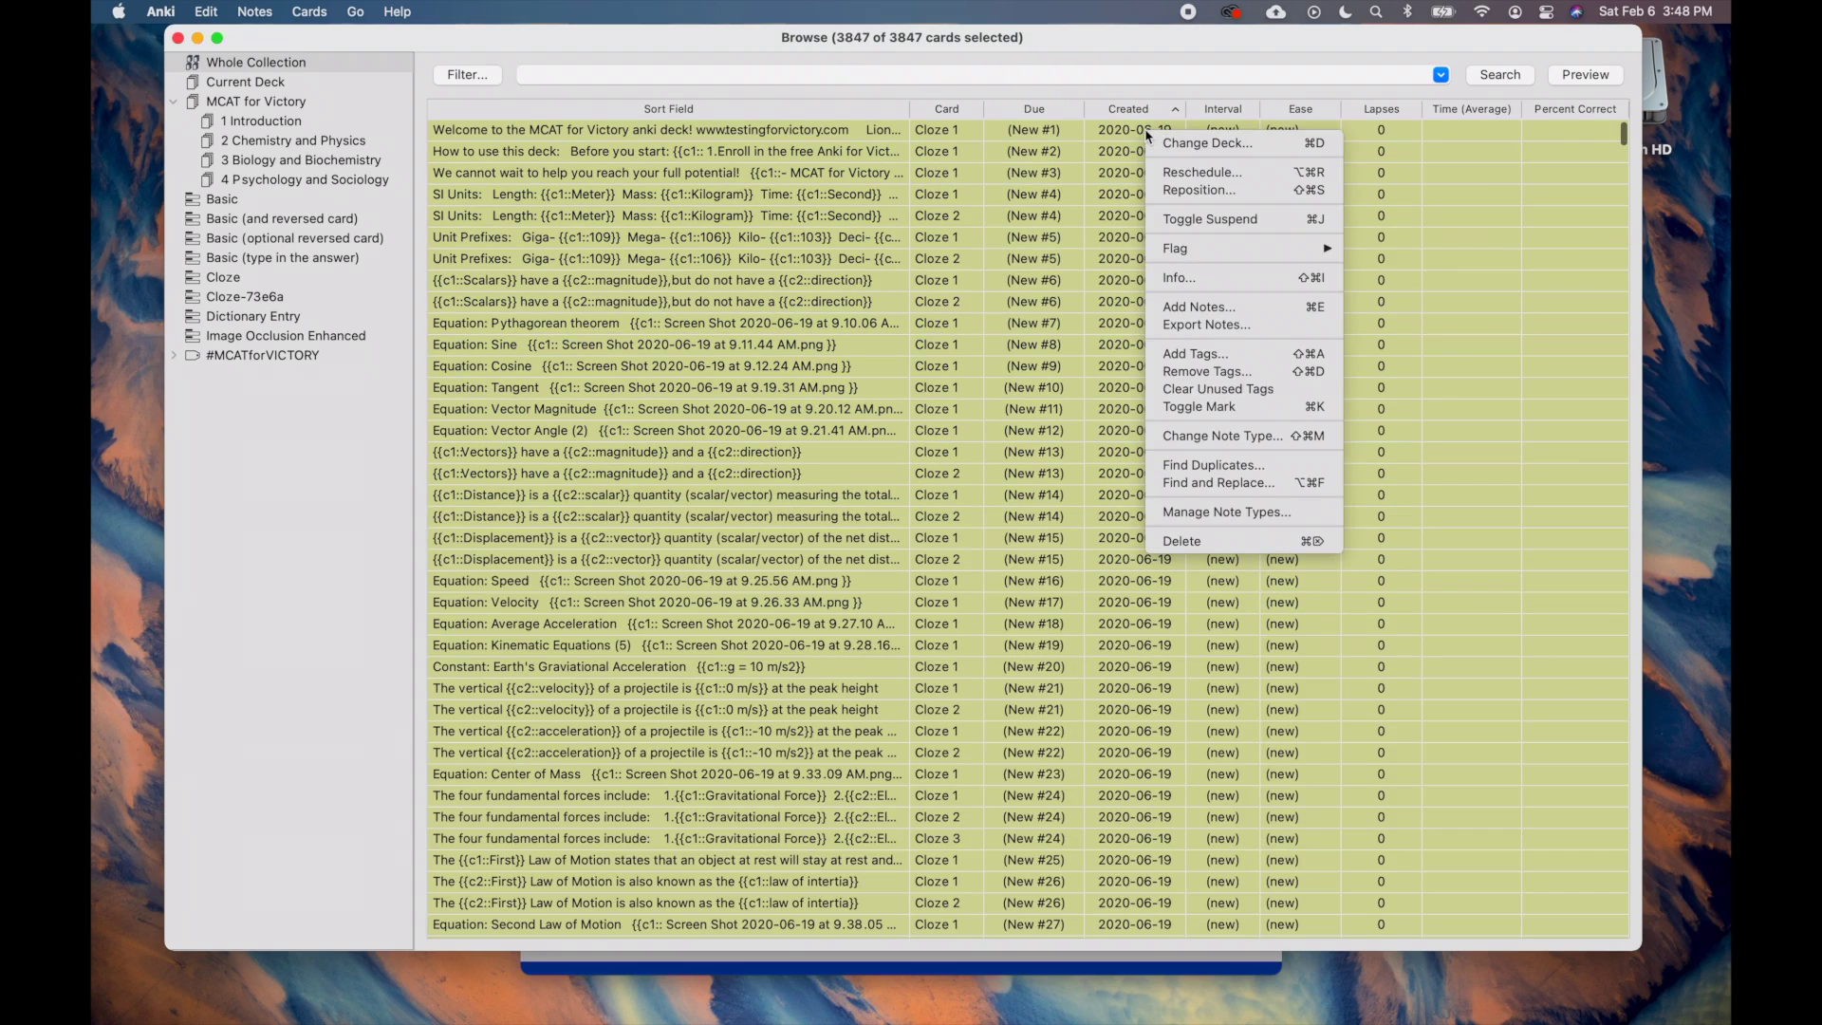
click(1218, 193)
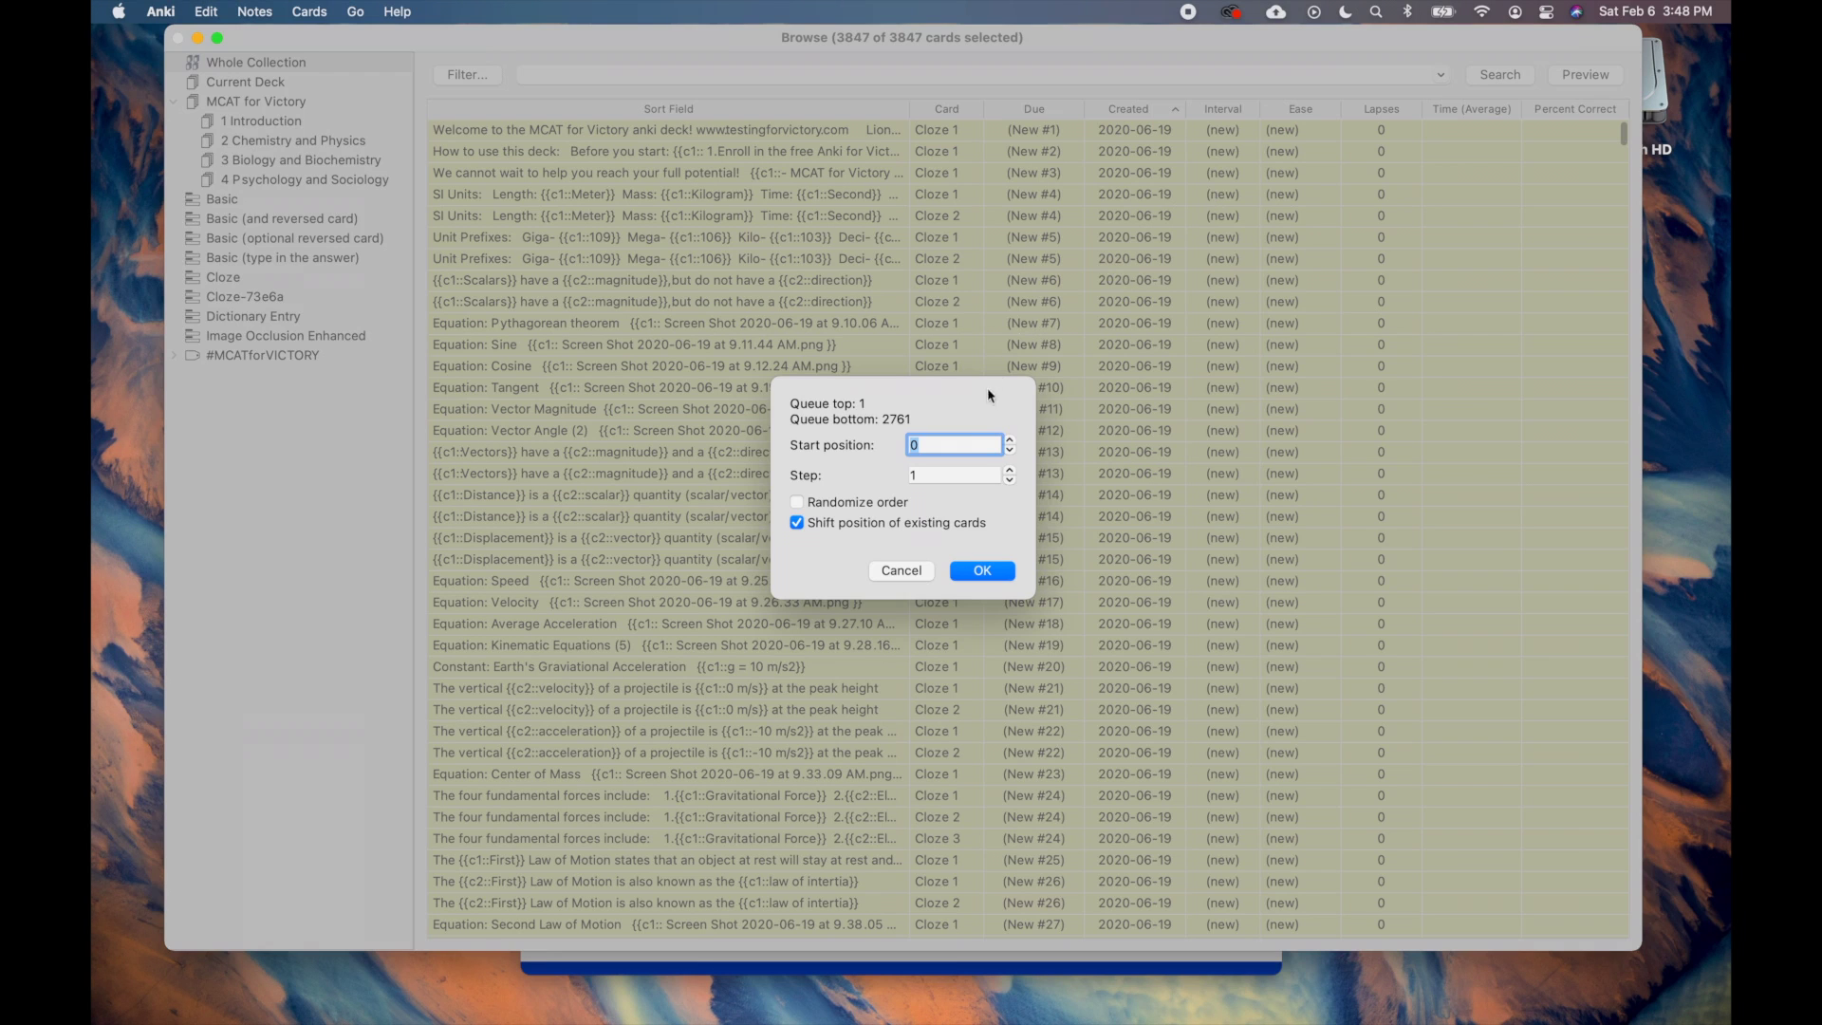
click(938, 446)
click(938, 476)
drag(944, 476, 890, 481)
click(931, 476)
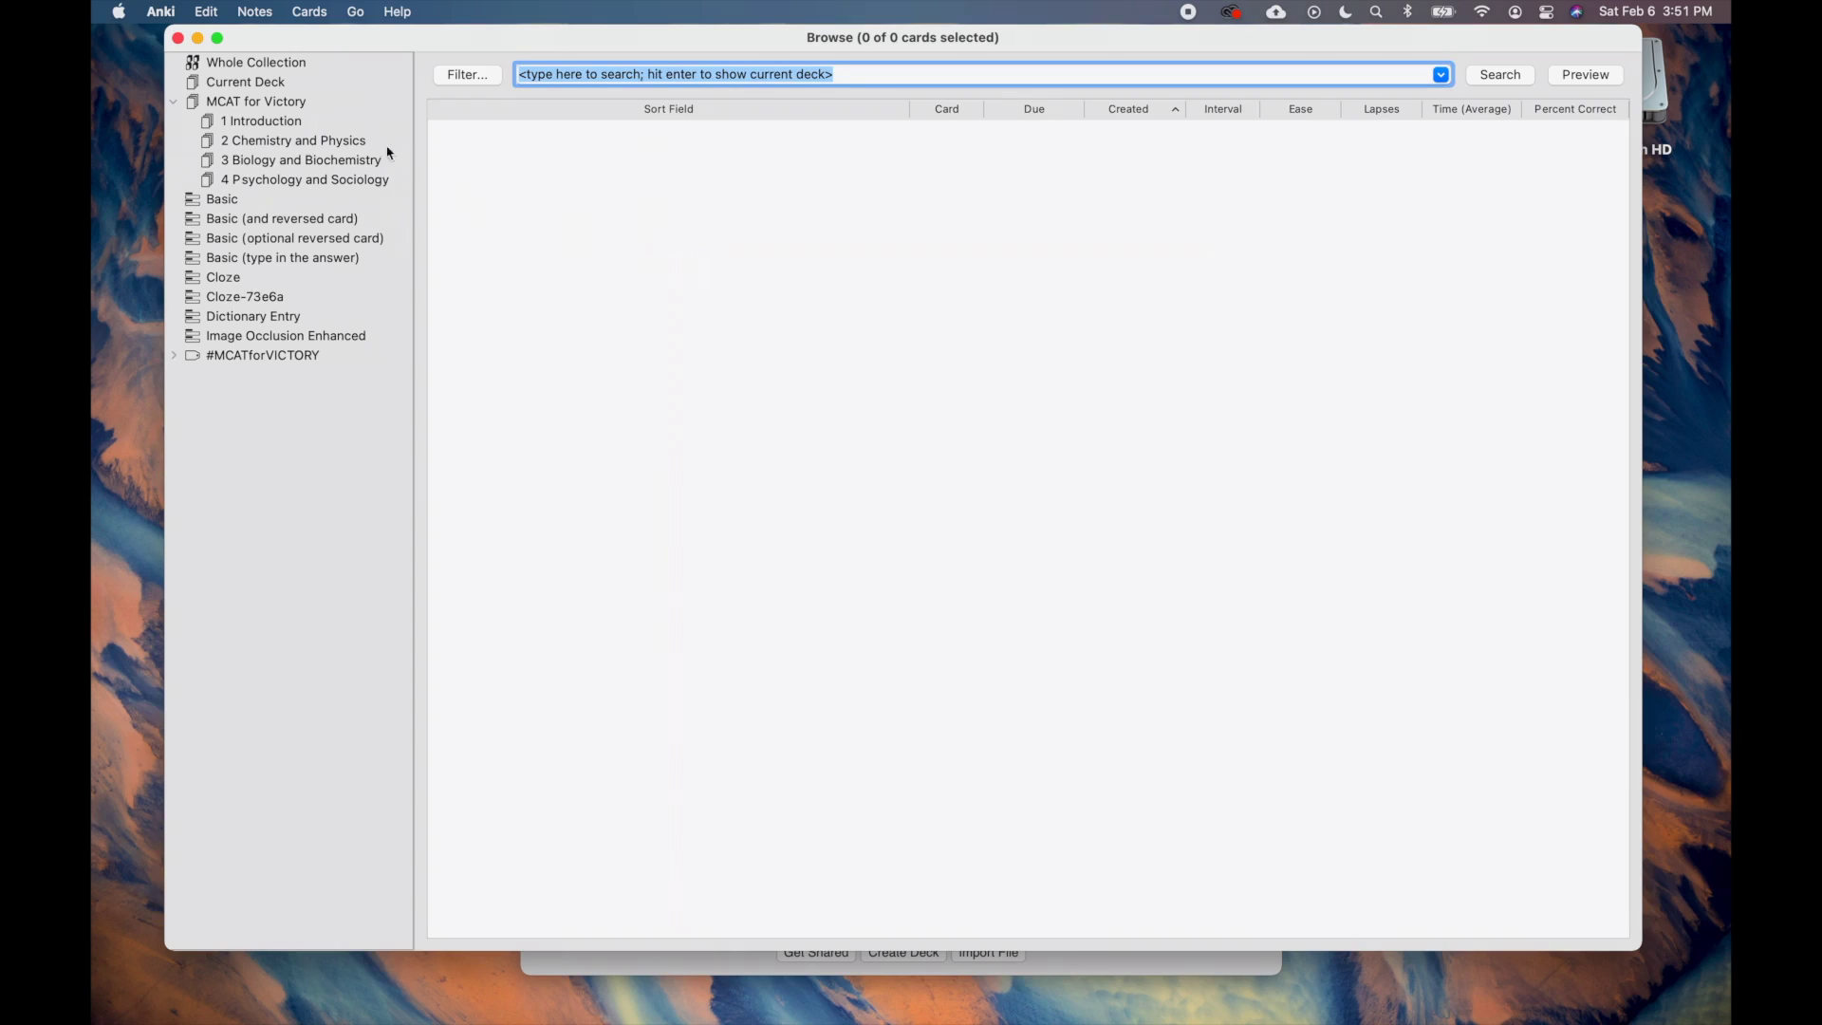
Filter the browser through the MCAT for Victory deck and its four subdecks in turn.
click(304, 67)
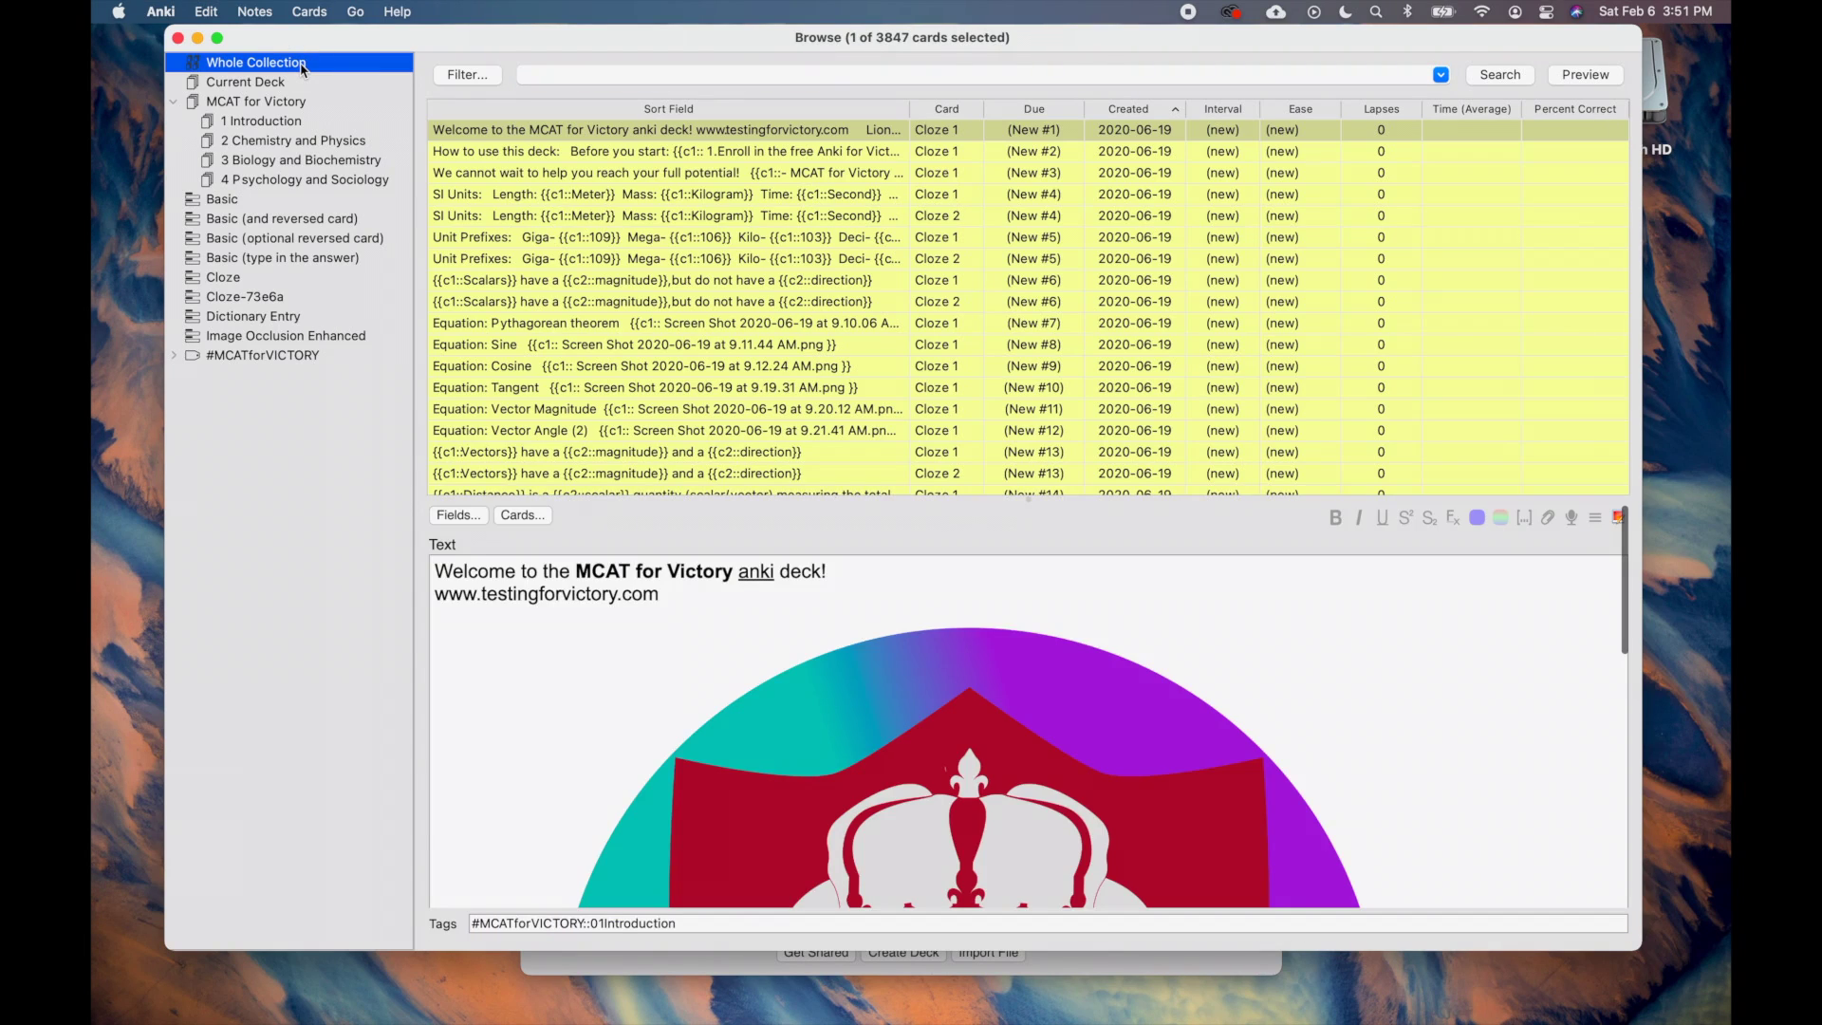
scroll(655, 271, down, 20)
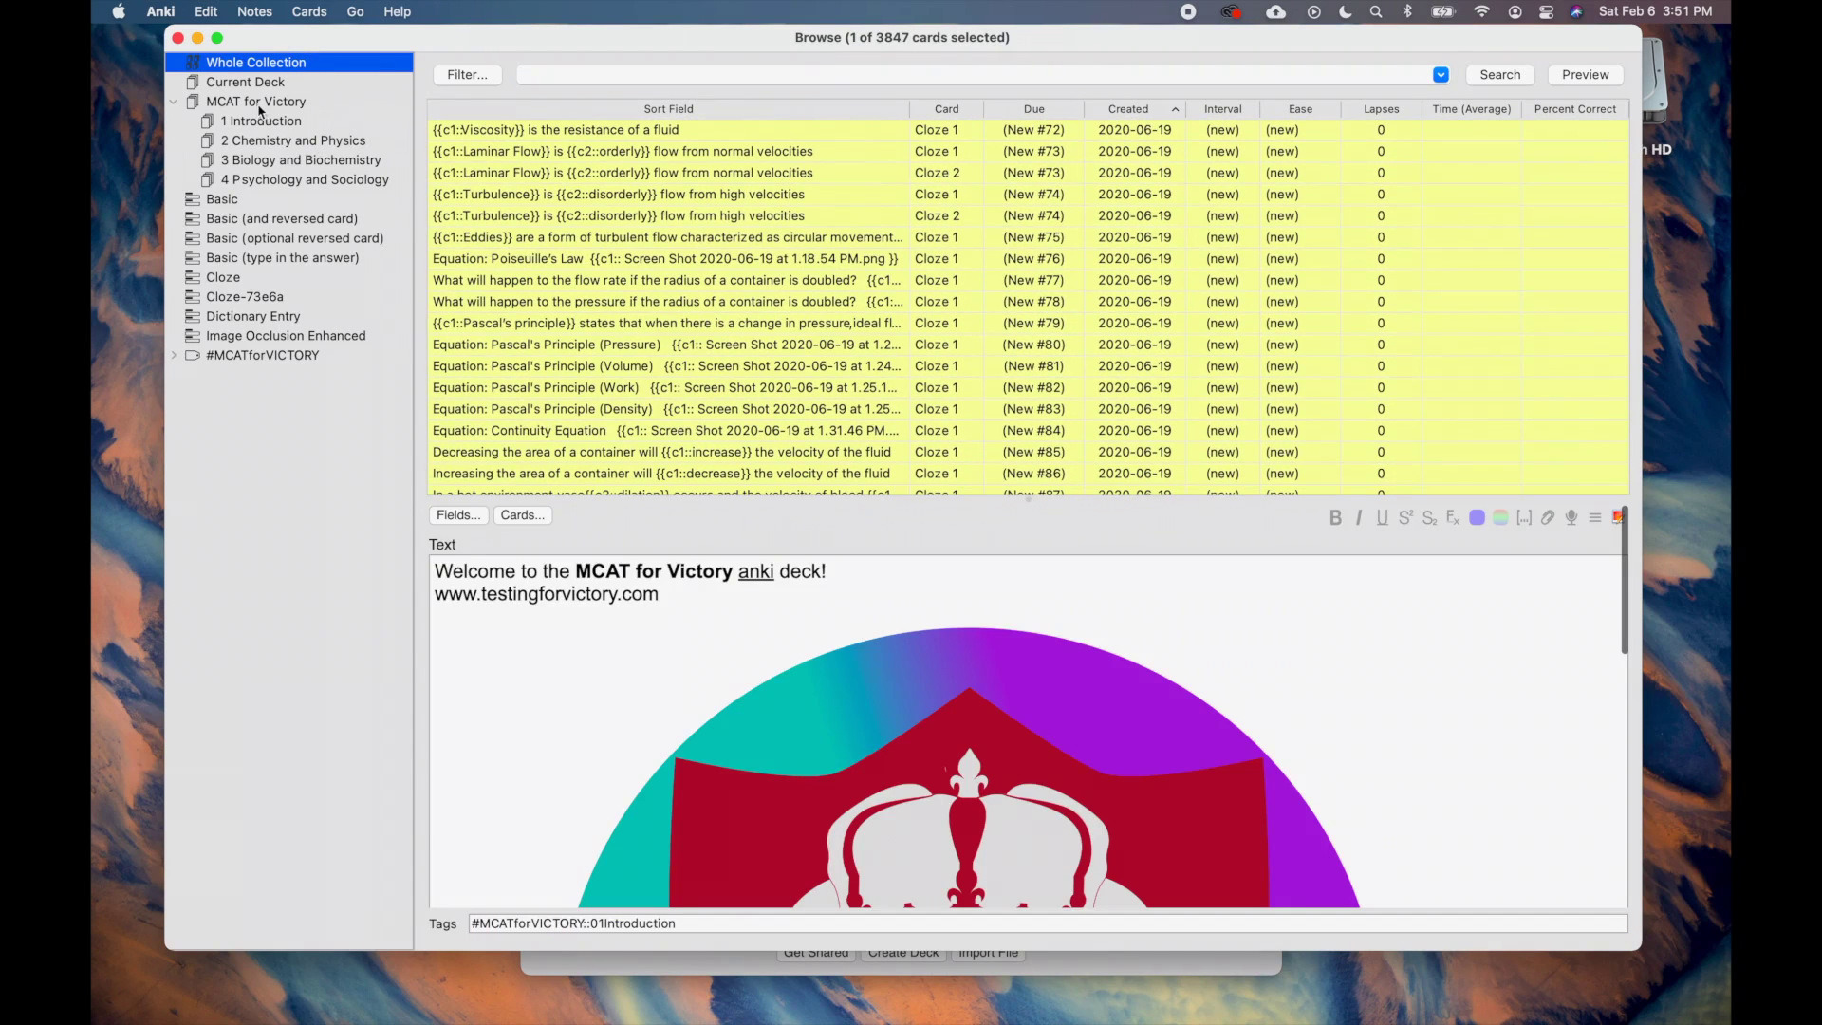
click(259, 102)
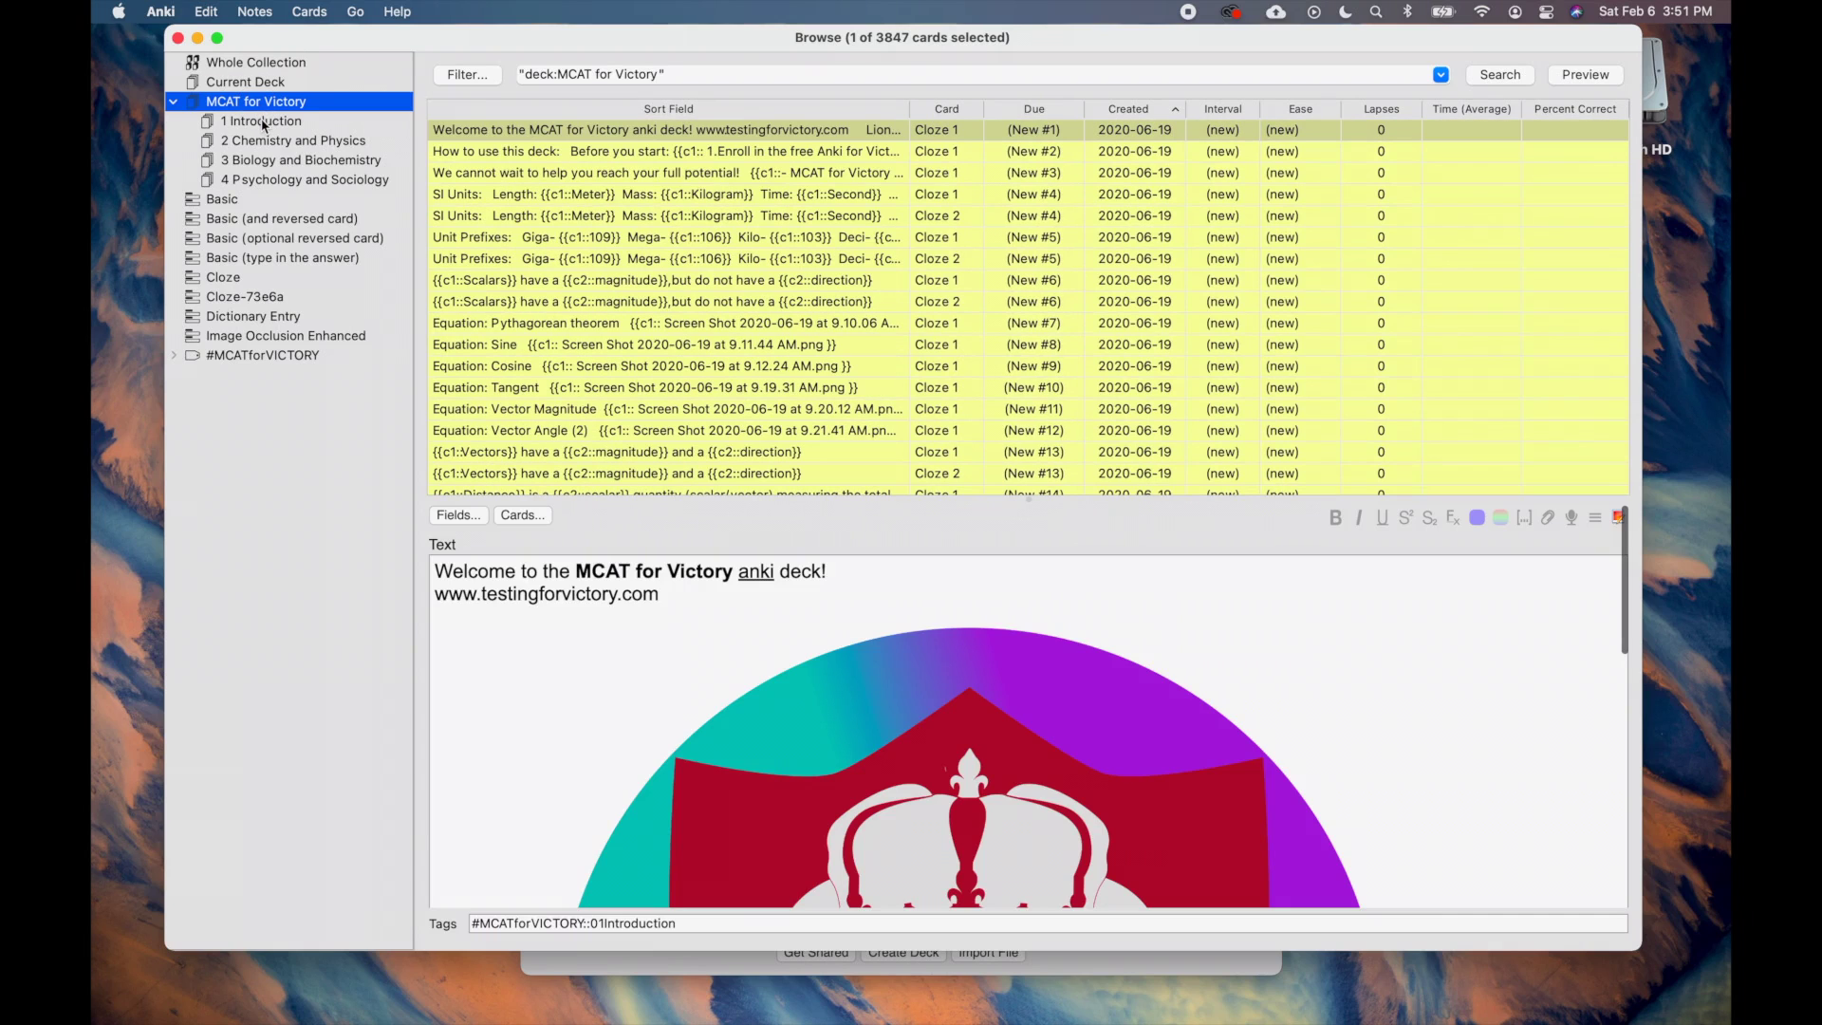
click(324, 128)
click(373, 144)
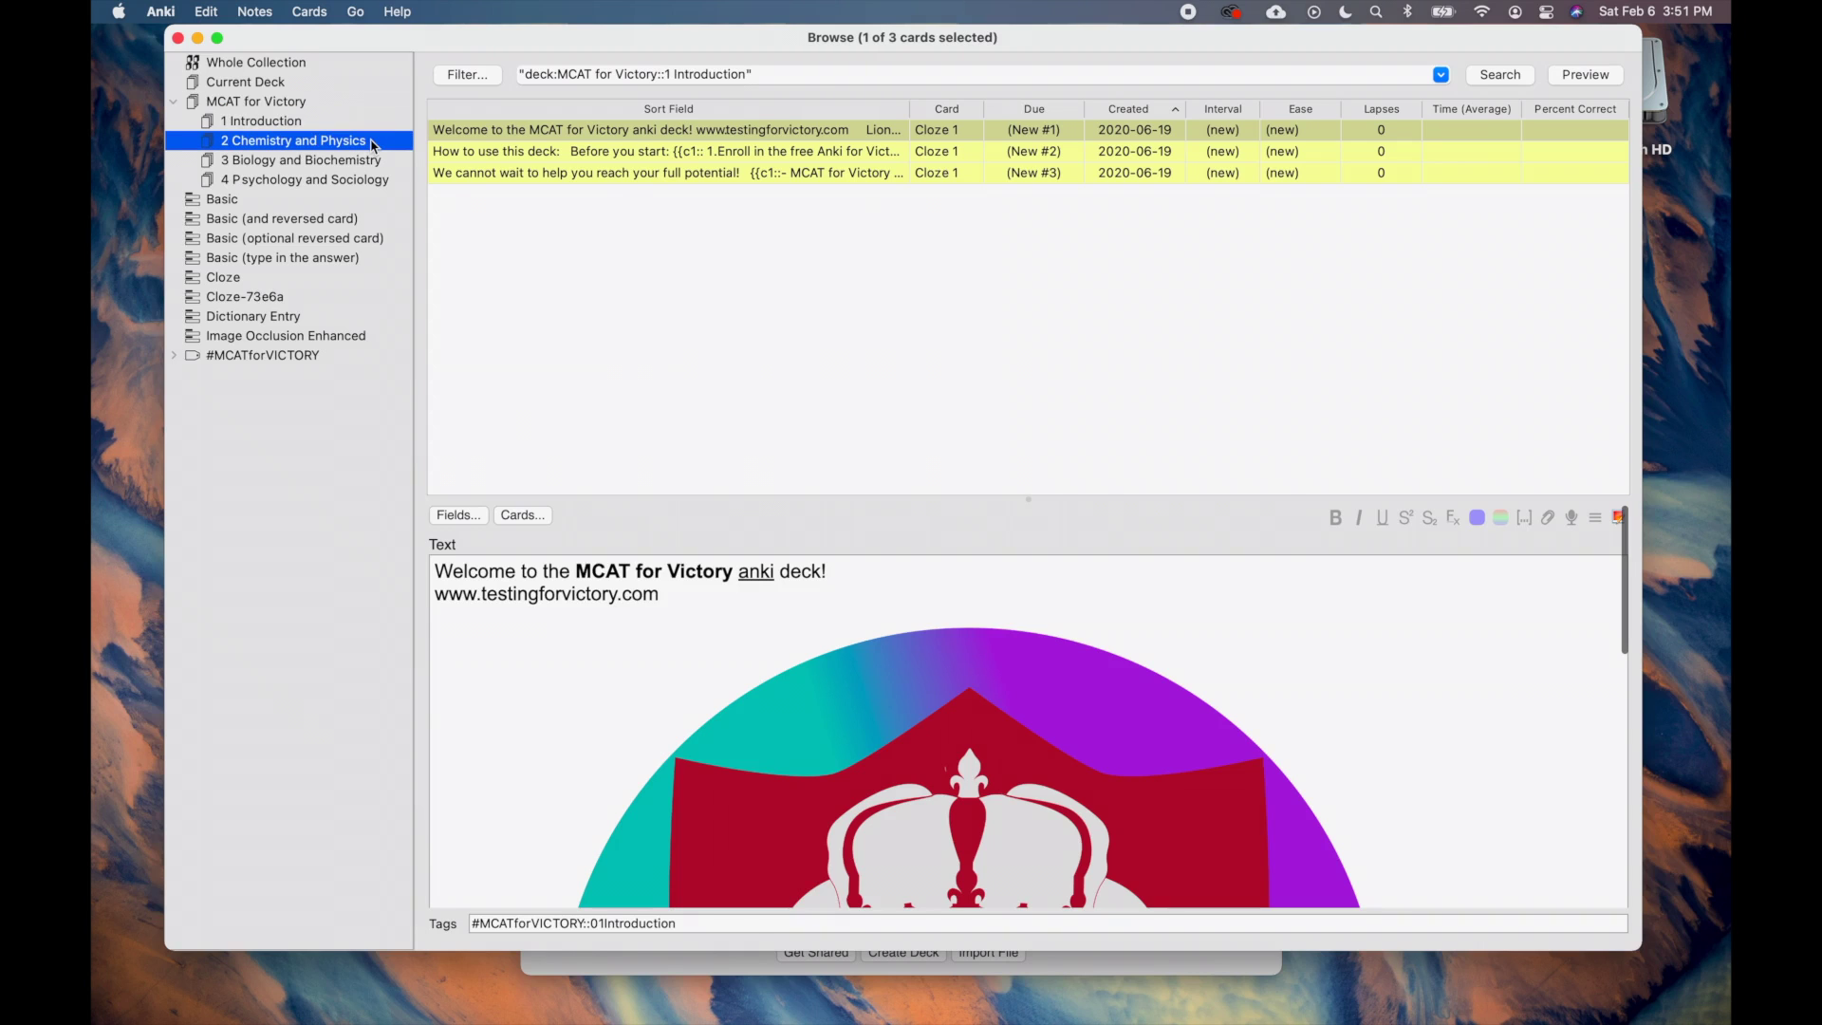
click(384, 163)
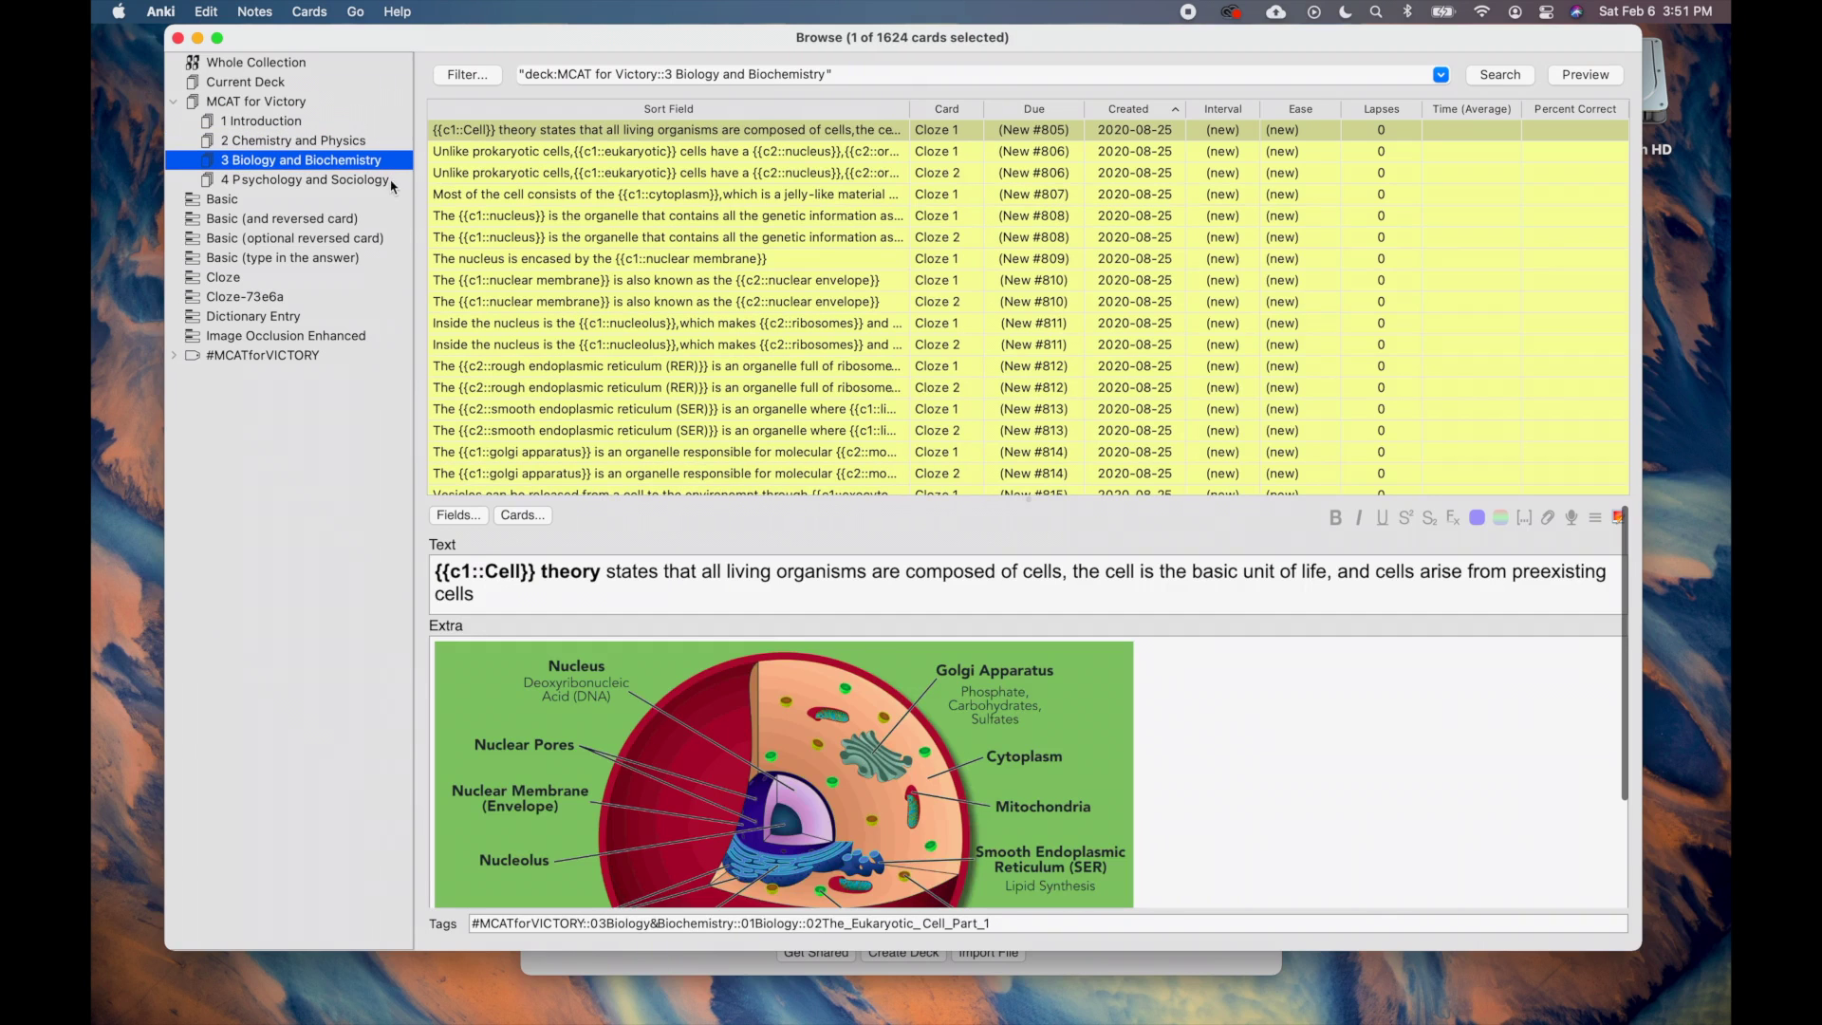
click(393, 186)
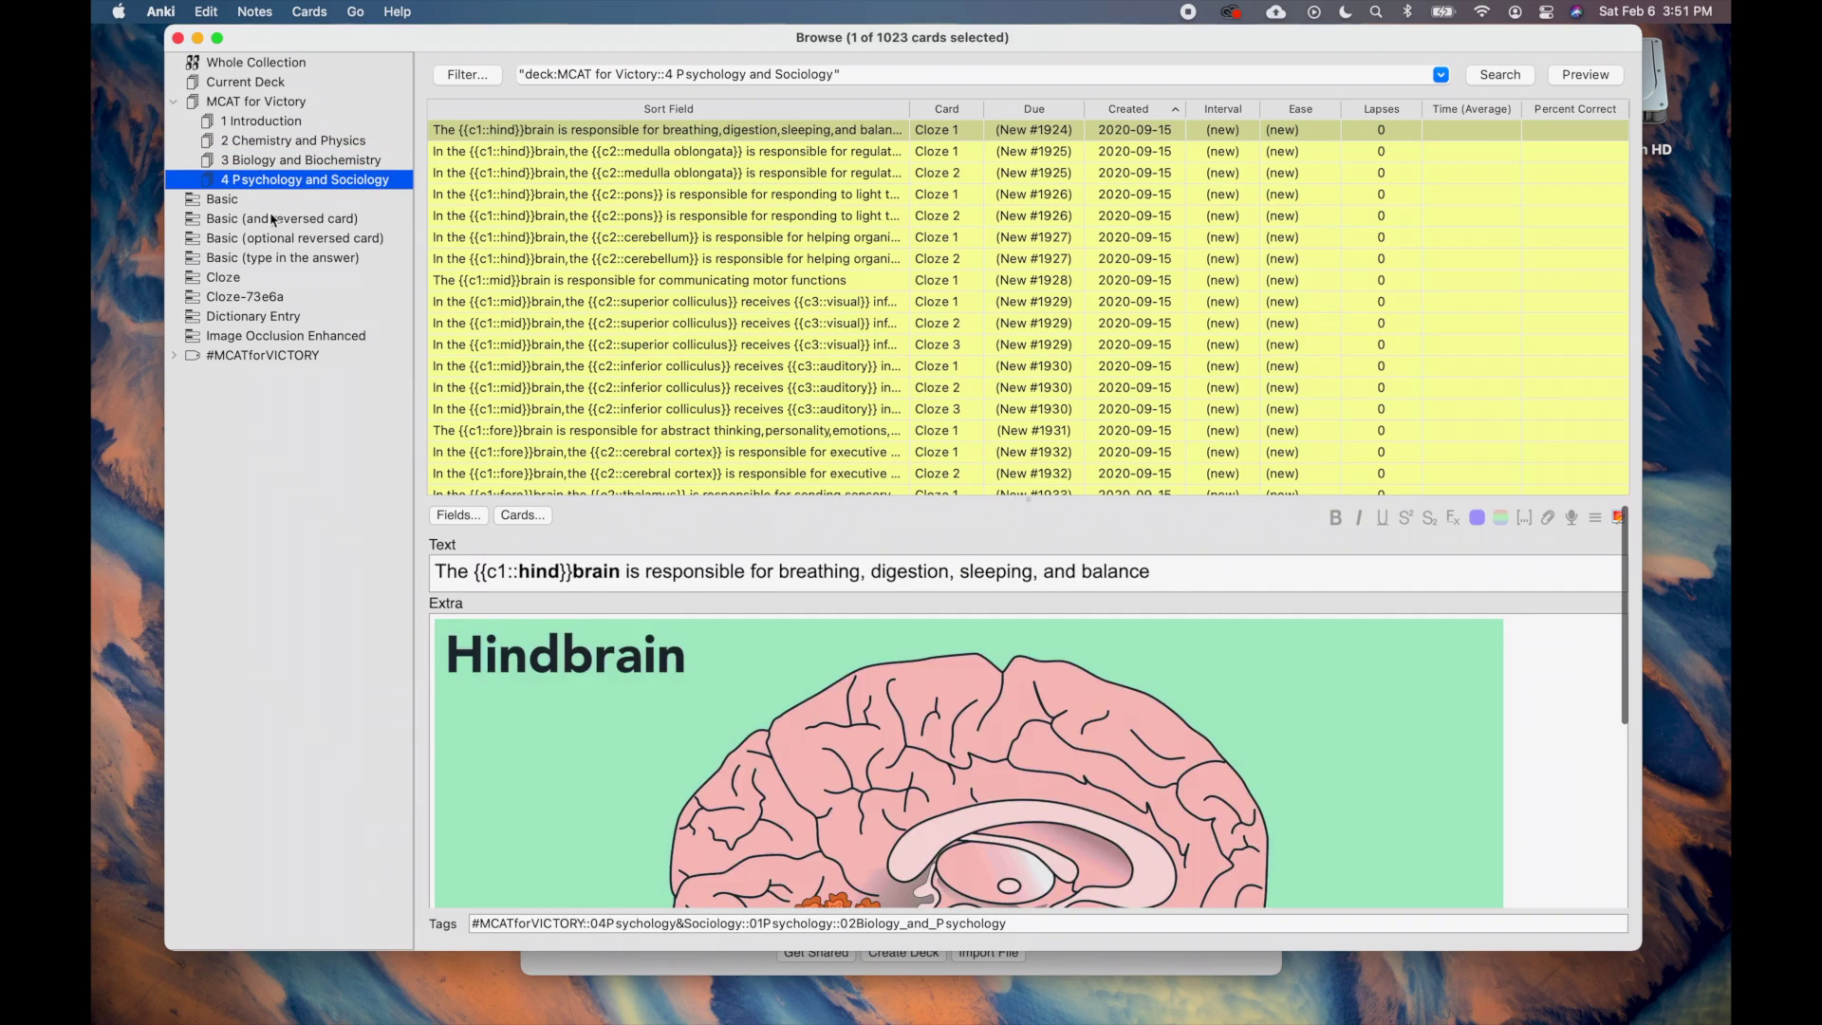
Filter by the Basic and Cloze-73e6a note types, then by the #MCATforVICTORY tag.
click(241, 203)
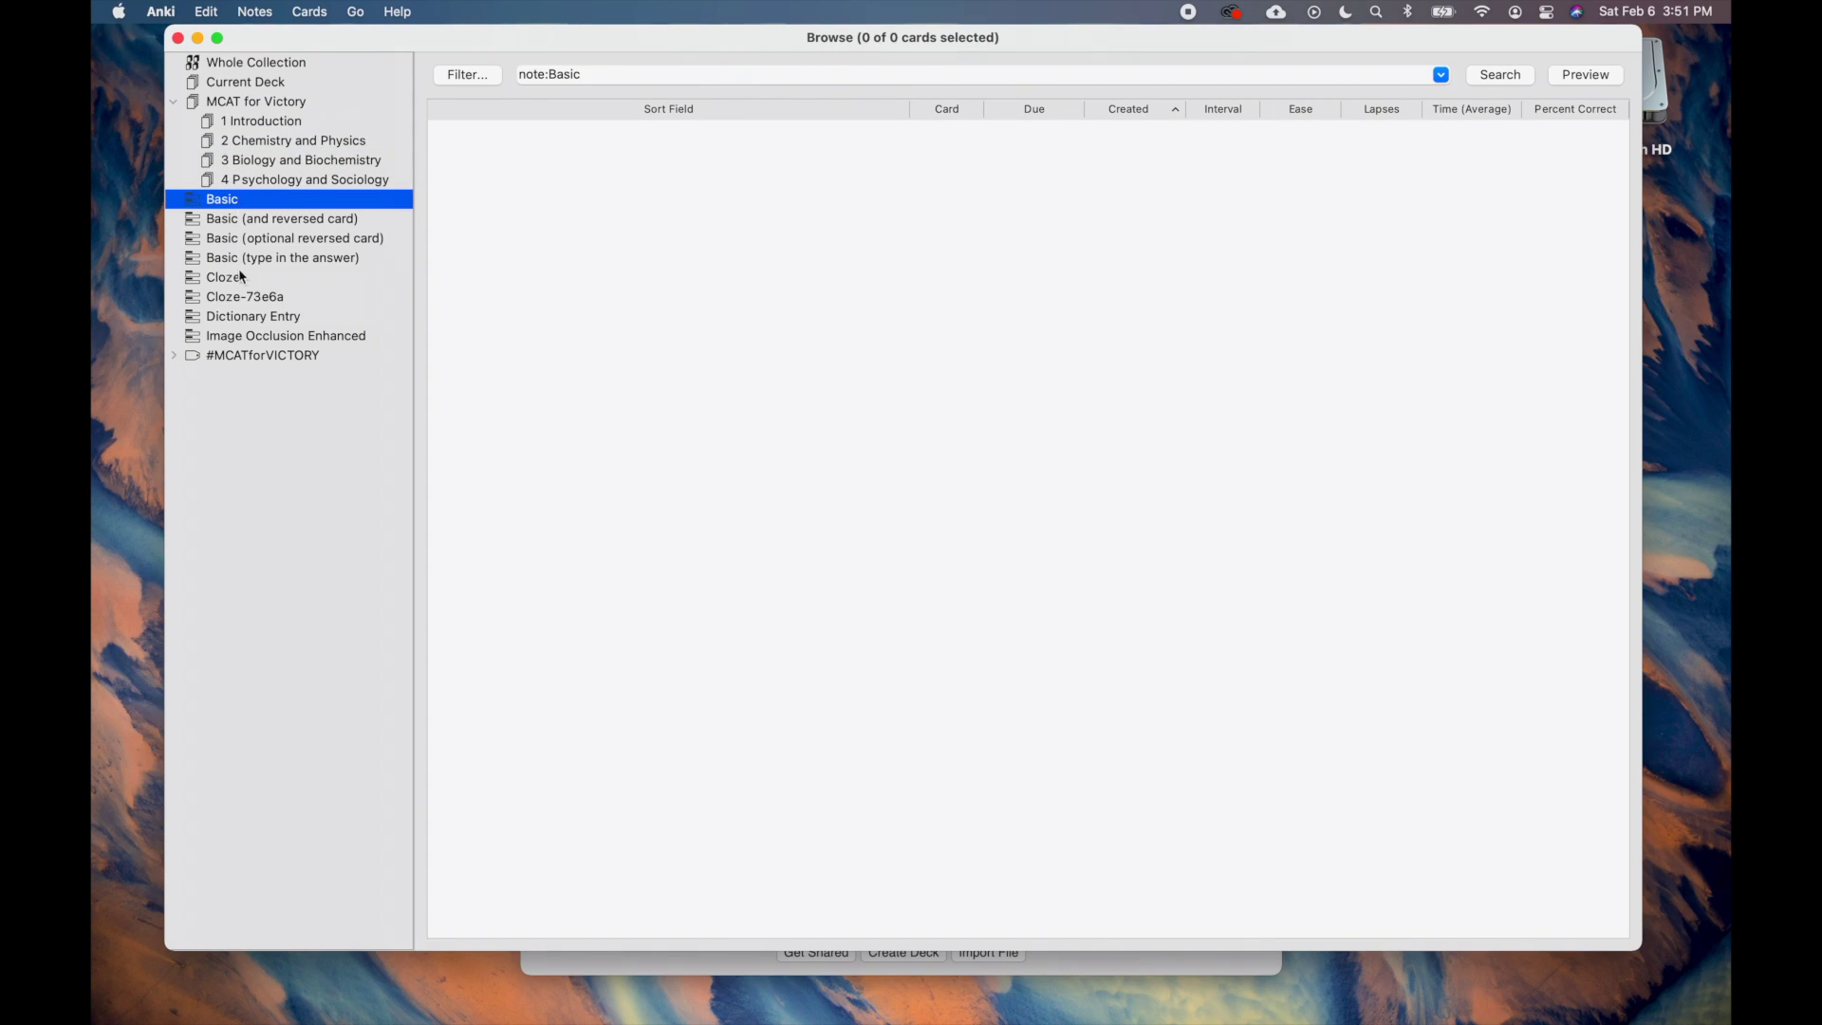
click(298, 304)
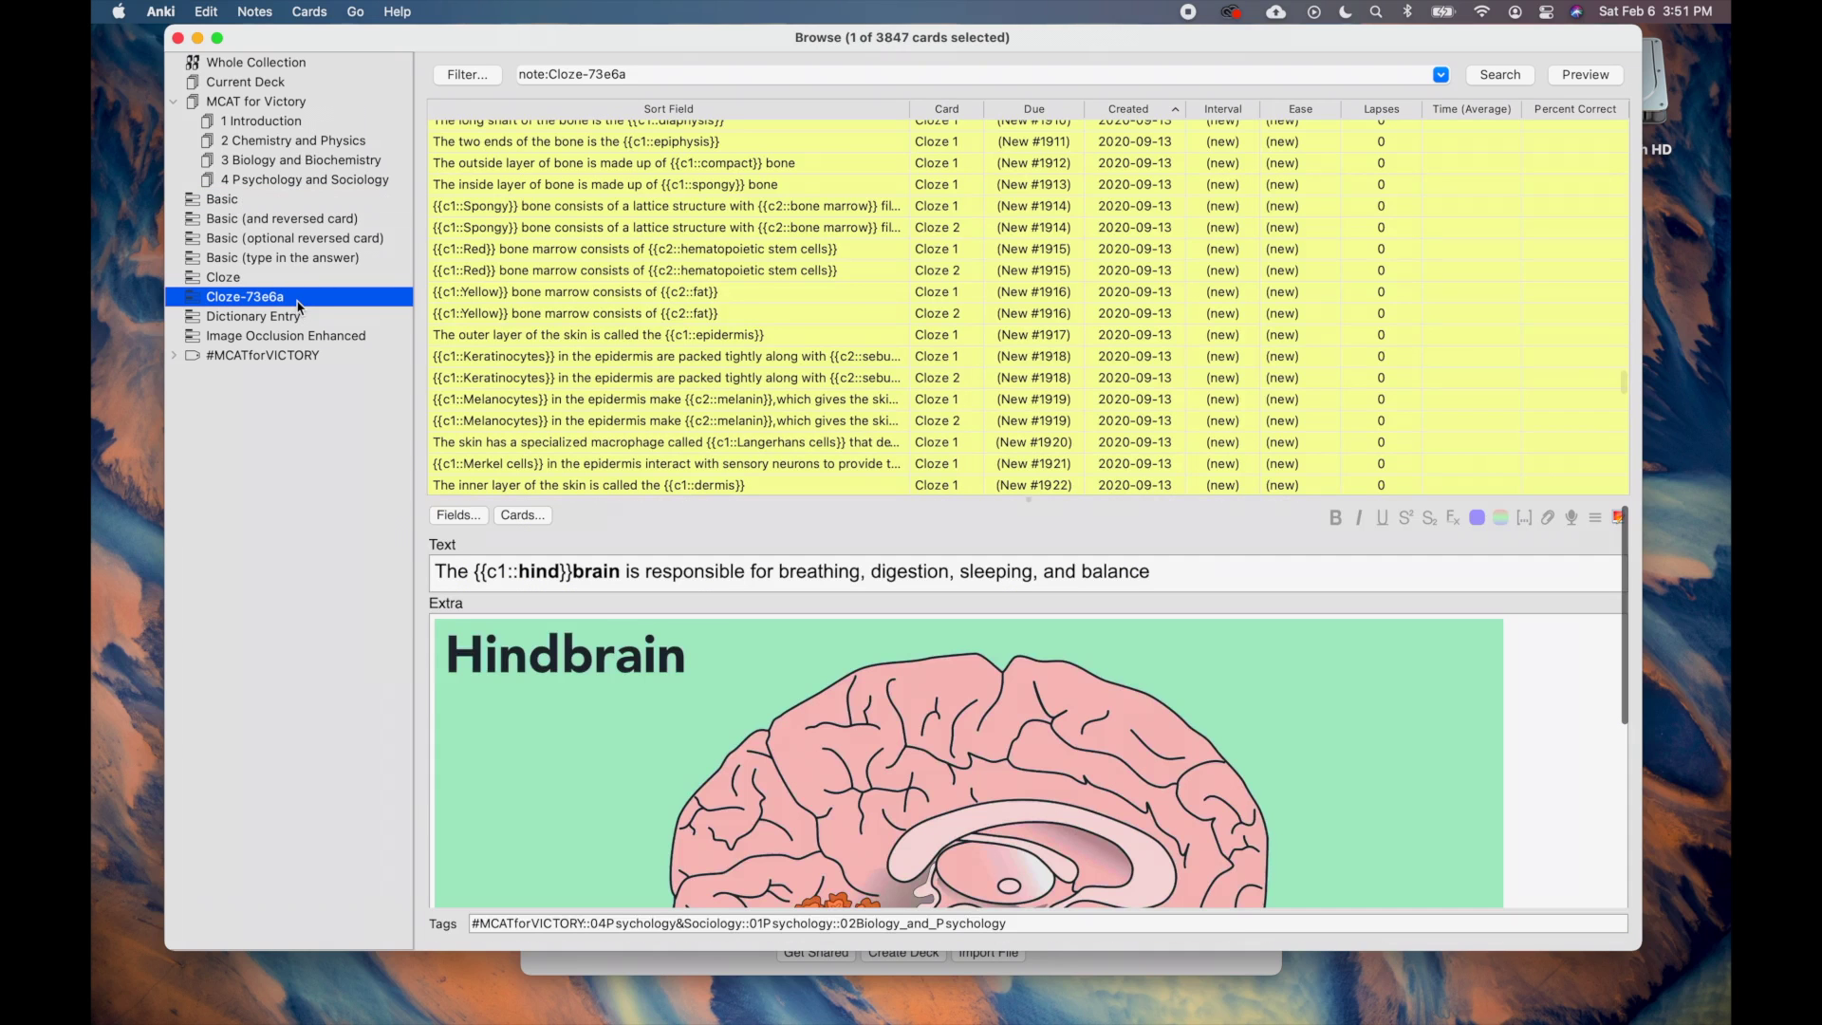
click(176, 361)
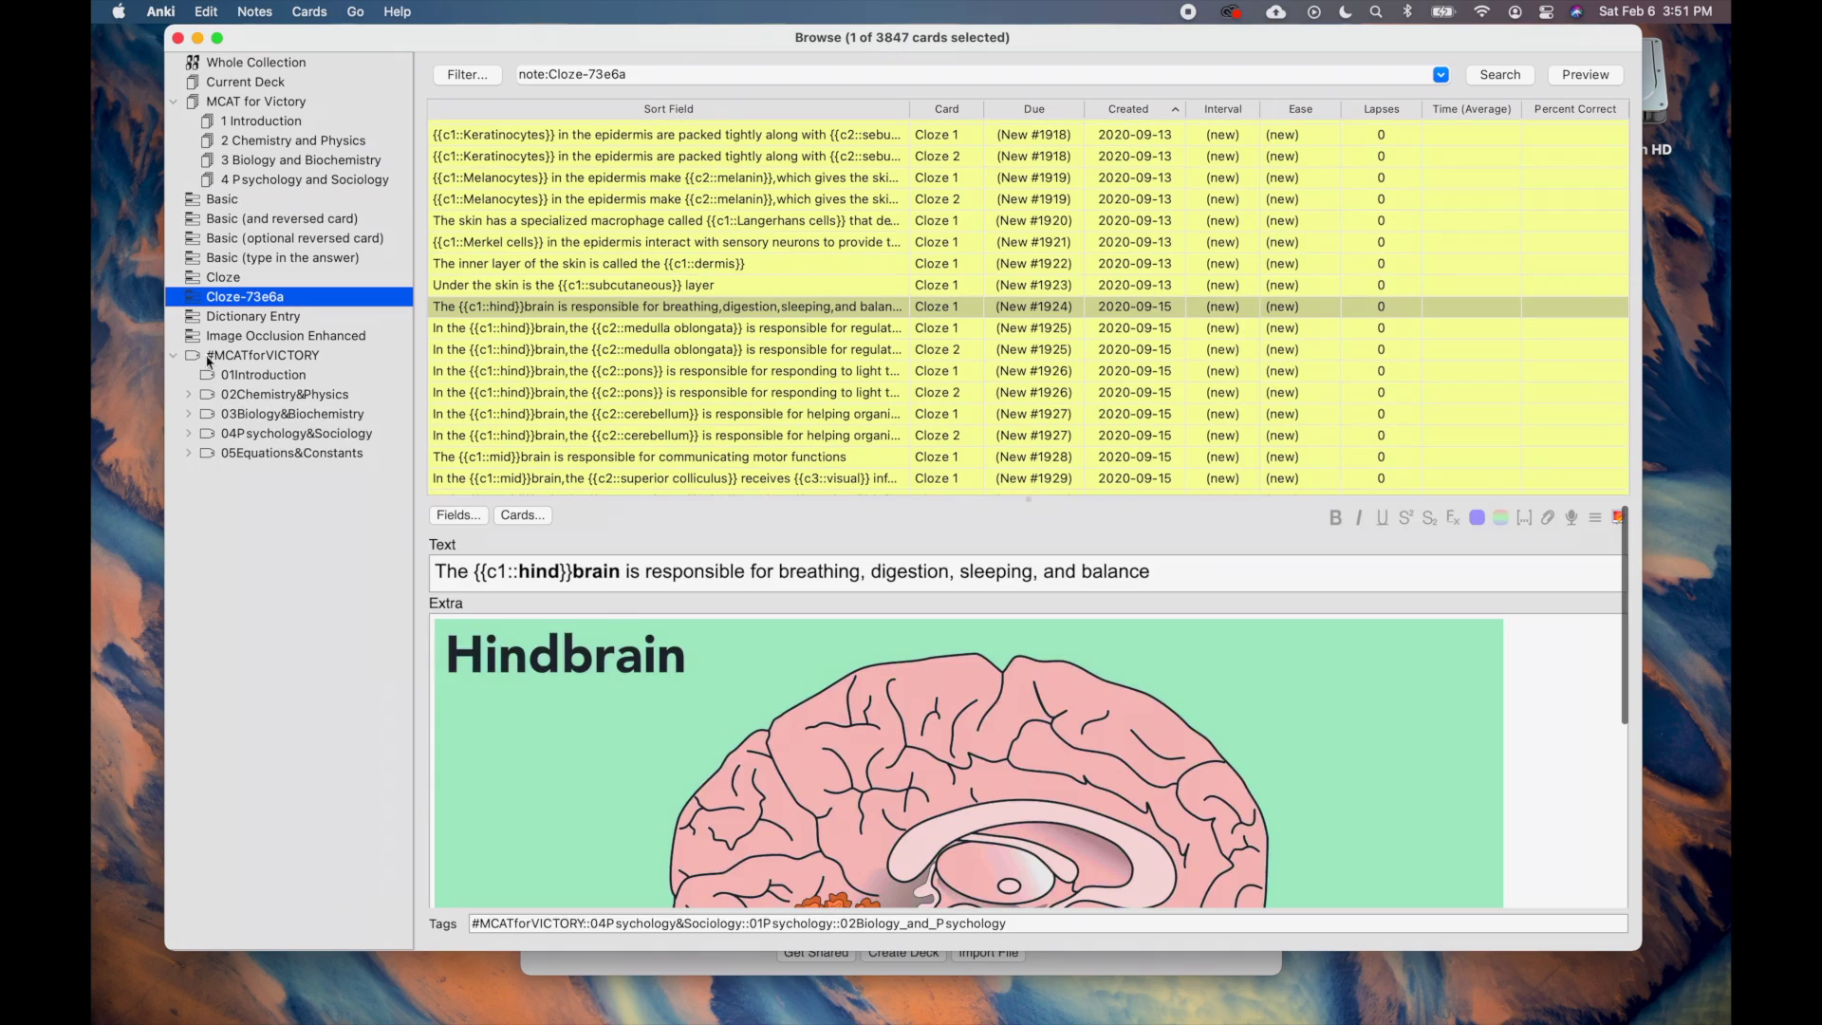
click(269, 357)
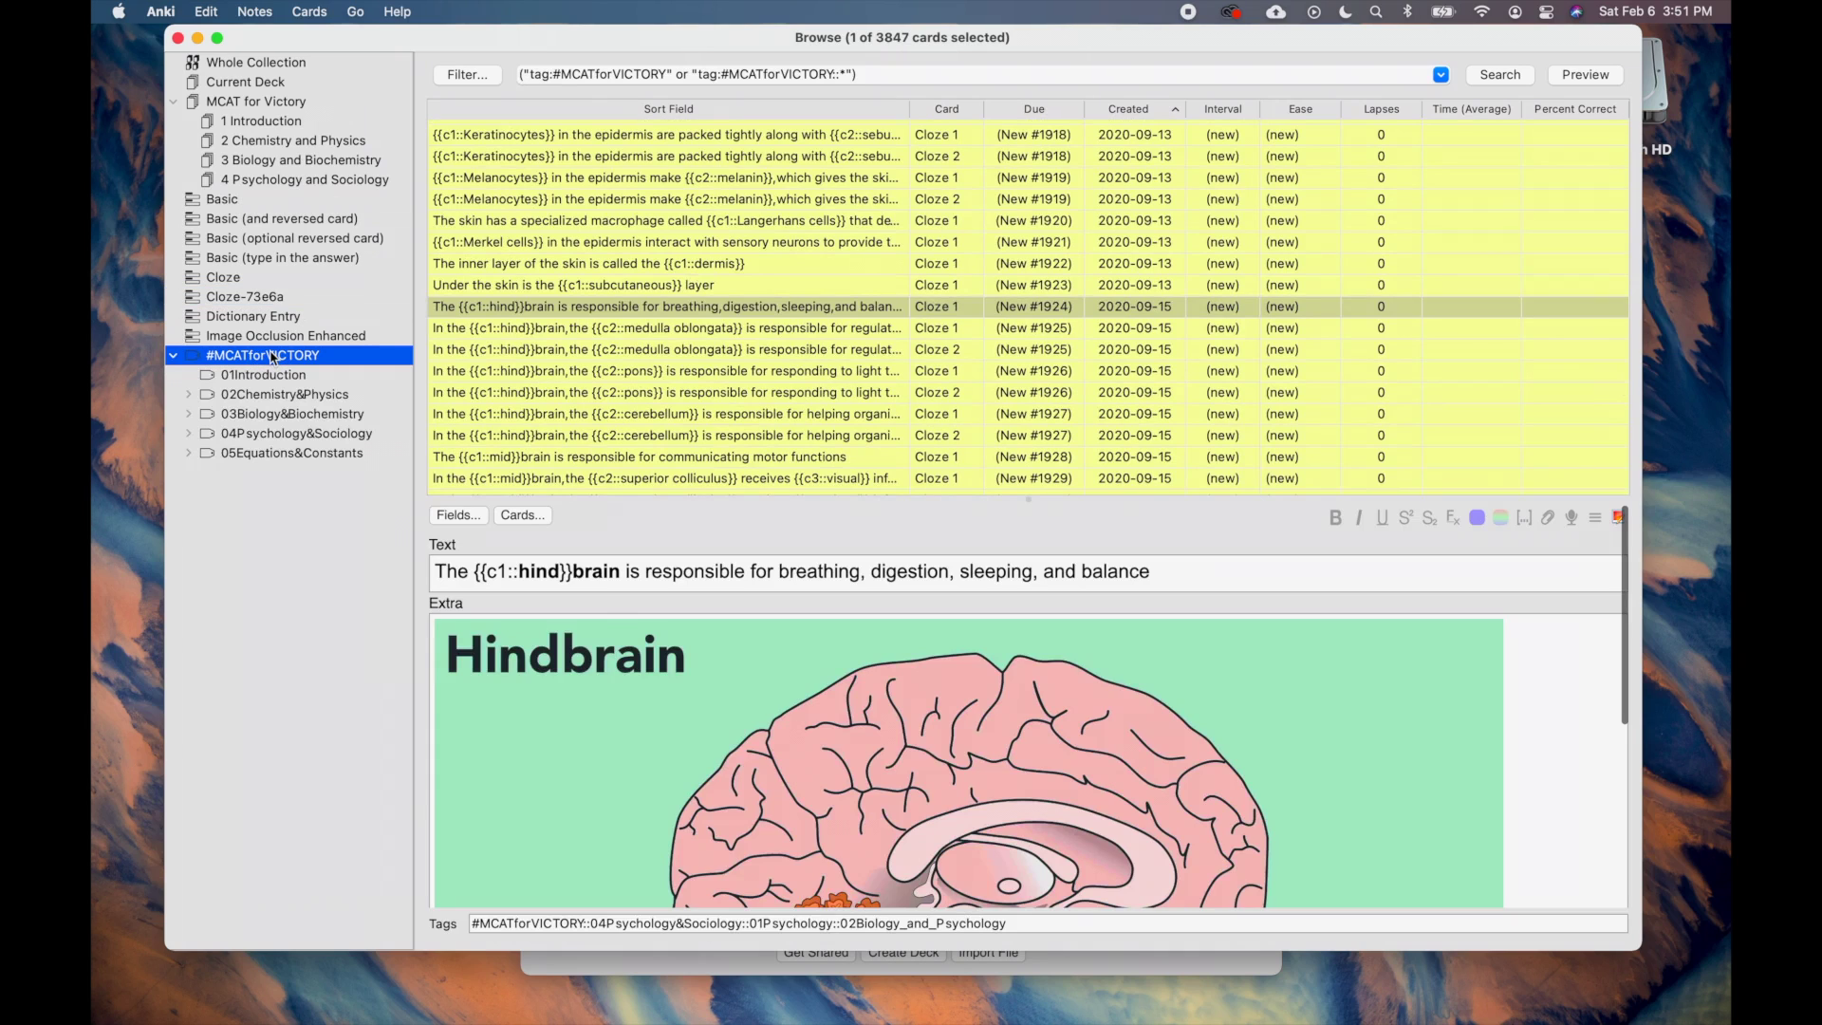
List the cards tagged 01Introduction and select all three.
click(175, 359)
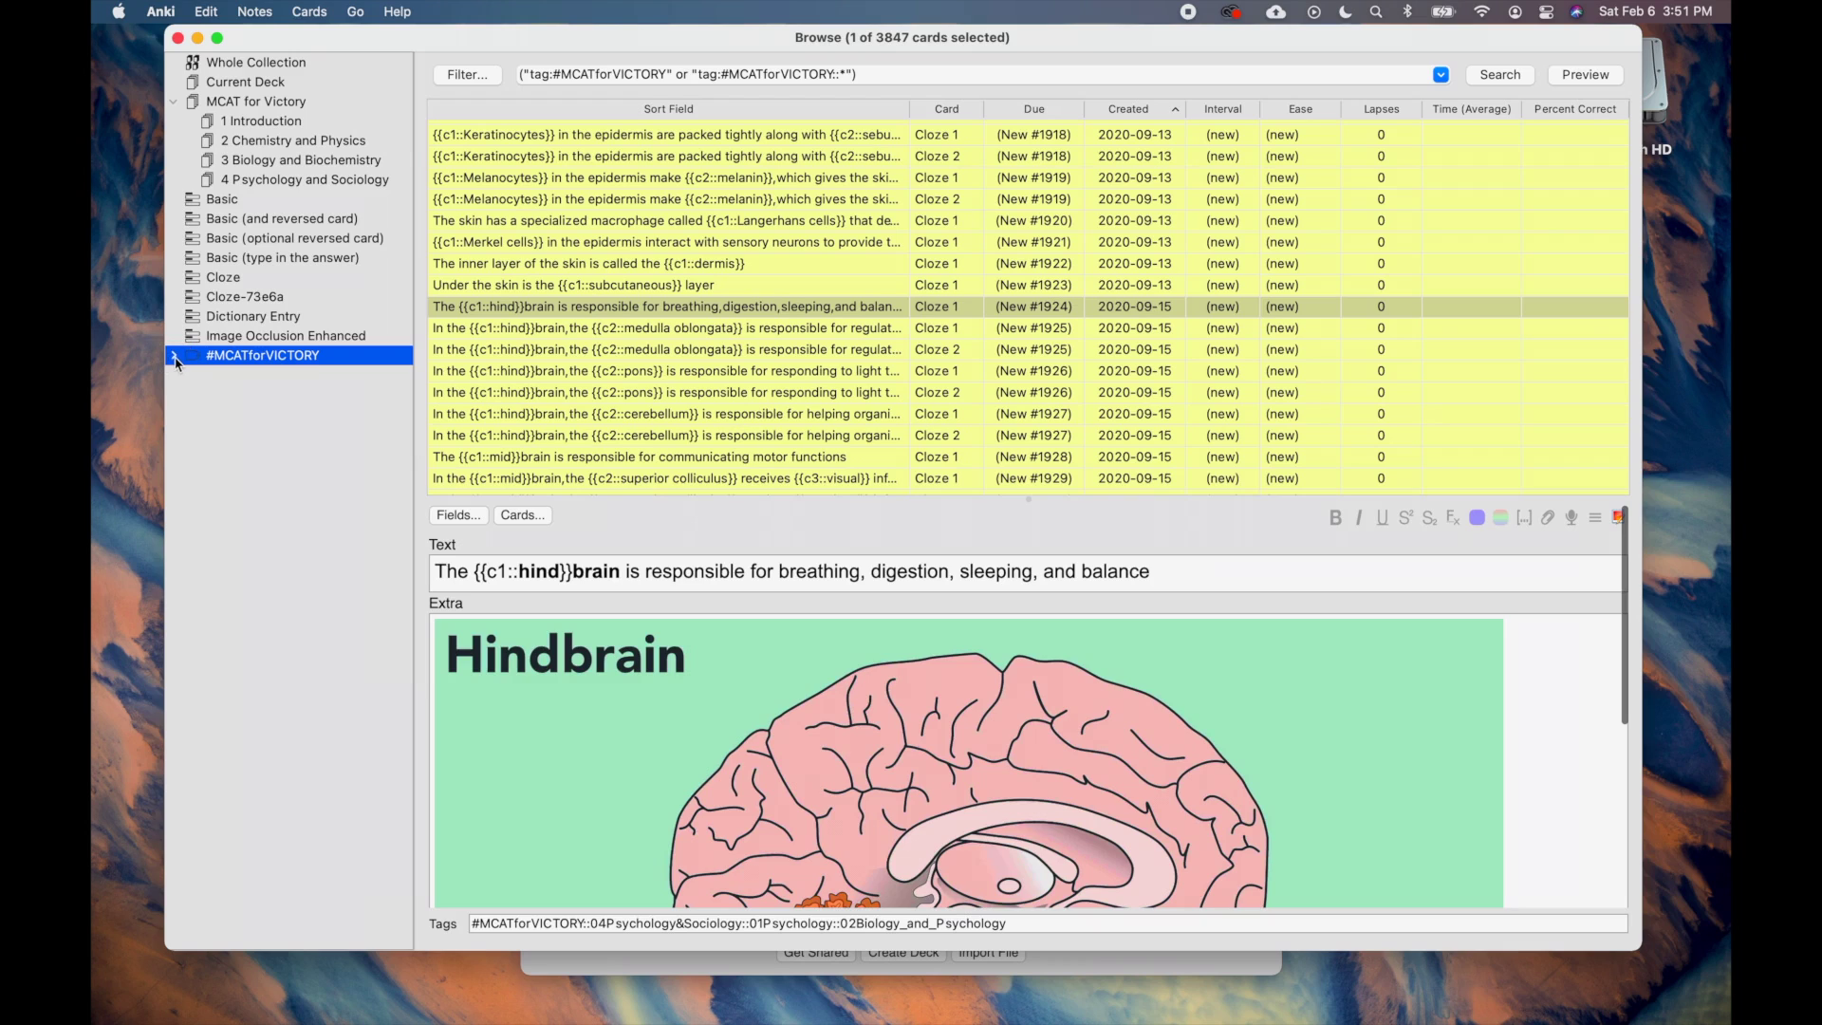
click(175, 359)
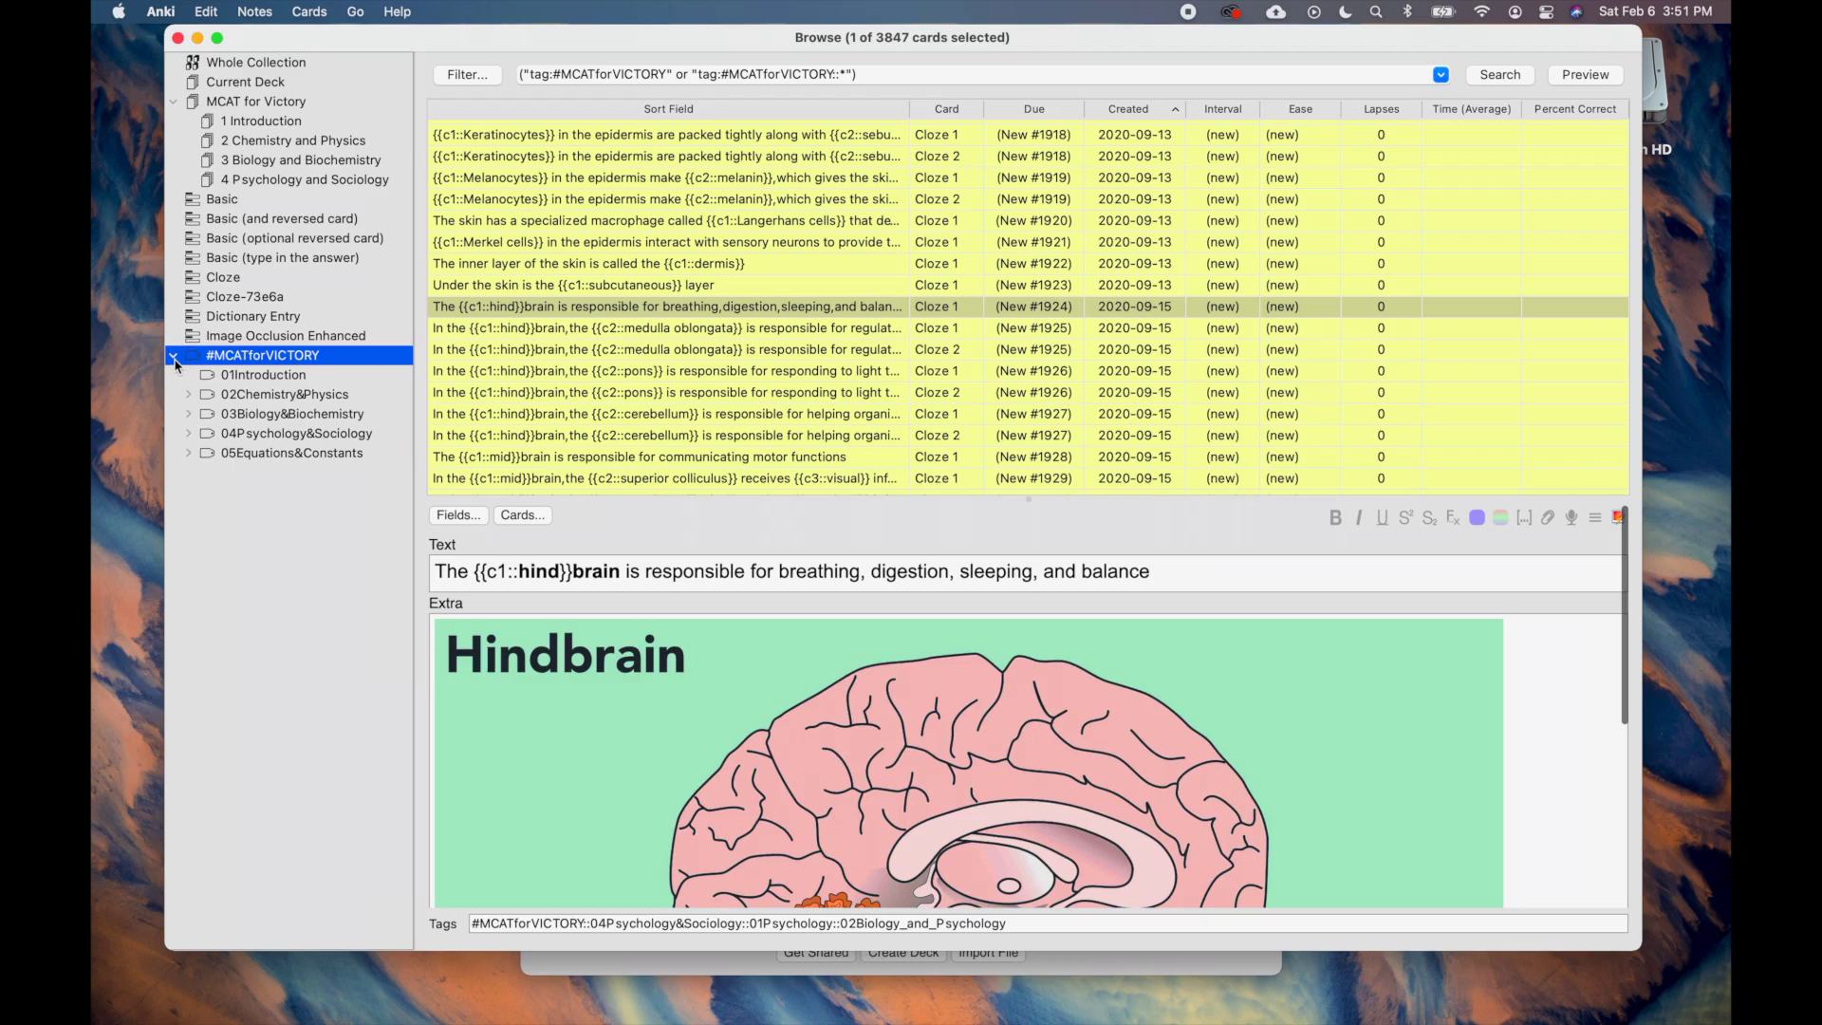
click(231, 379)
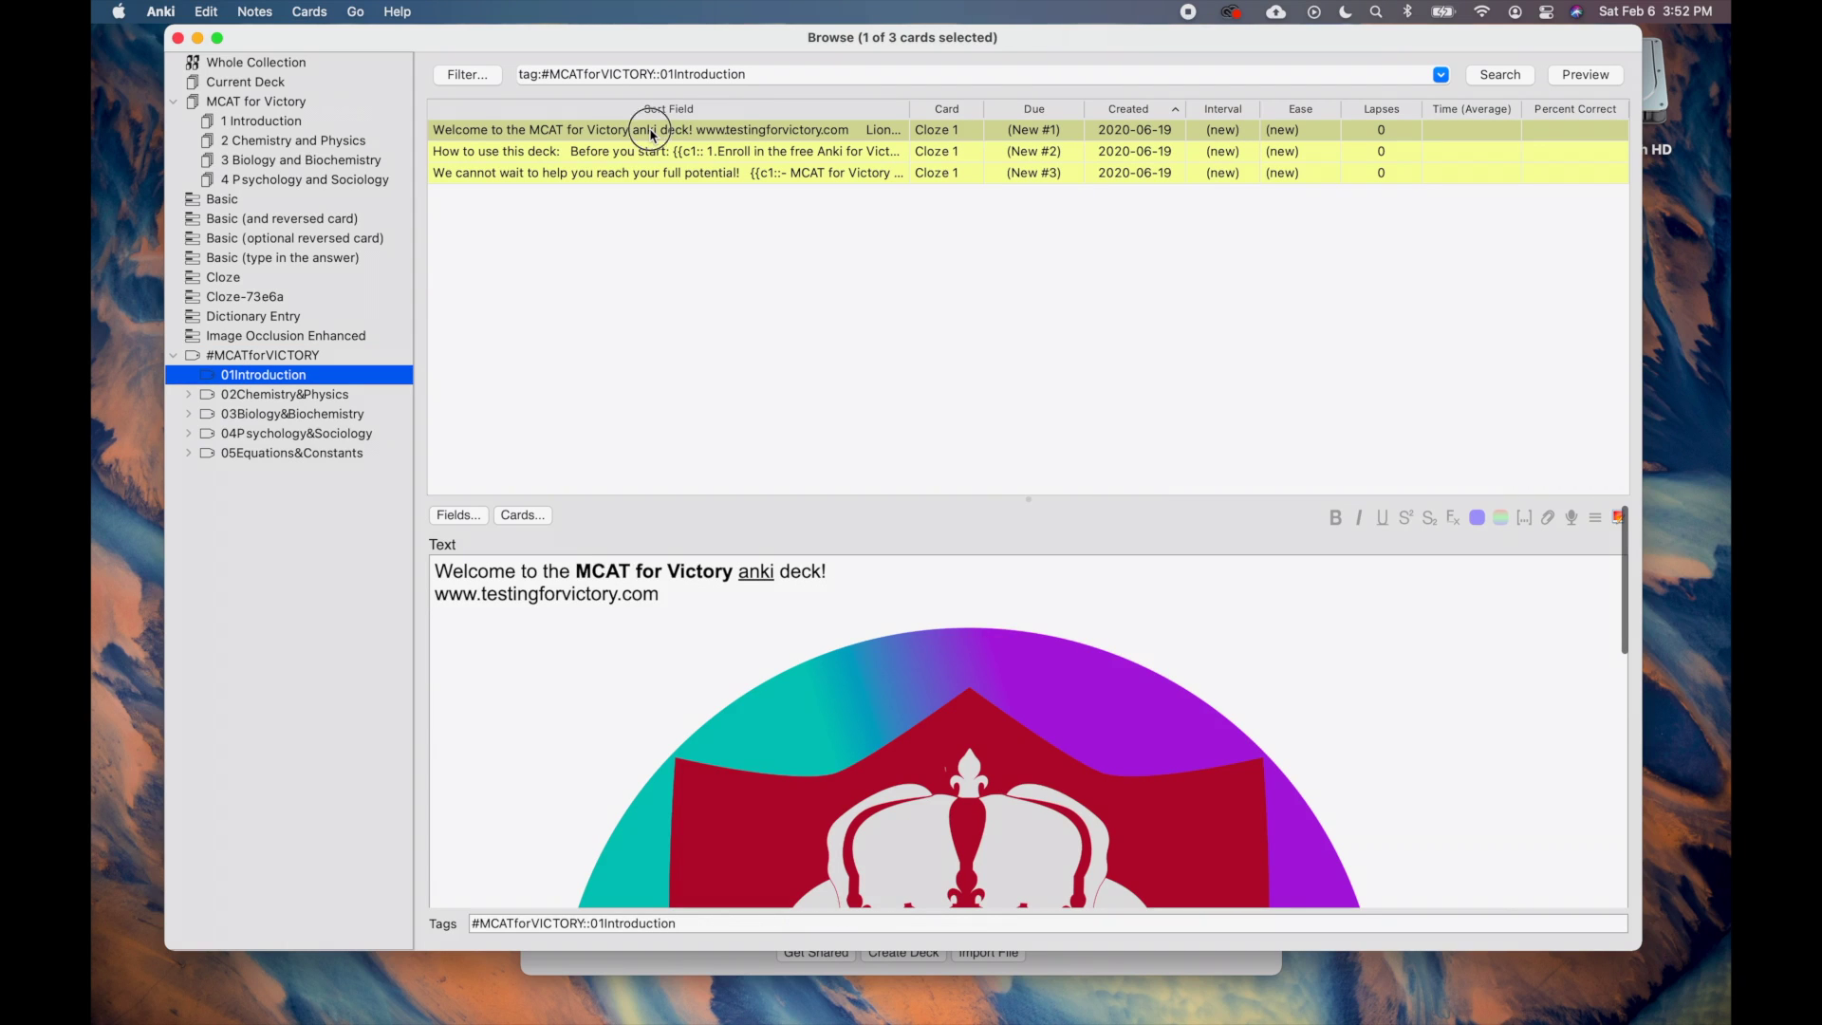
click(653, 136)
key(super+a)
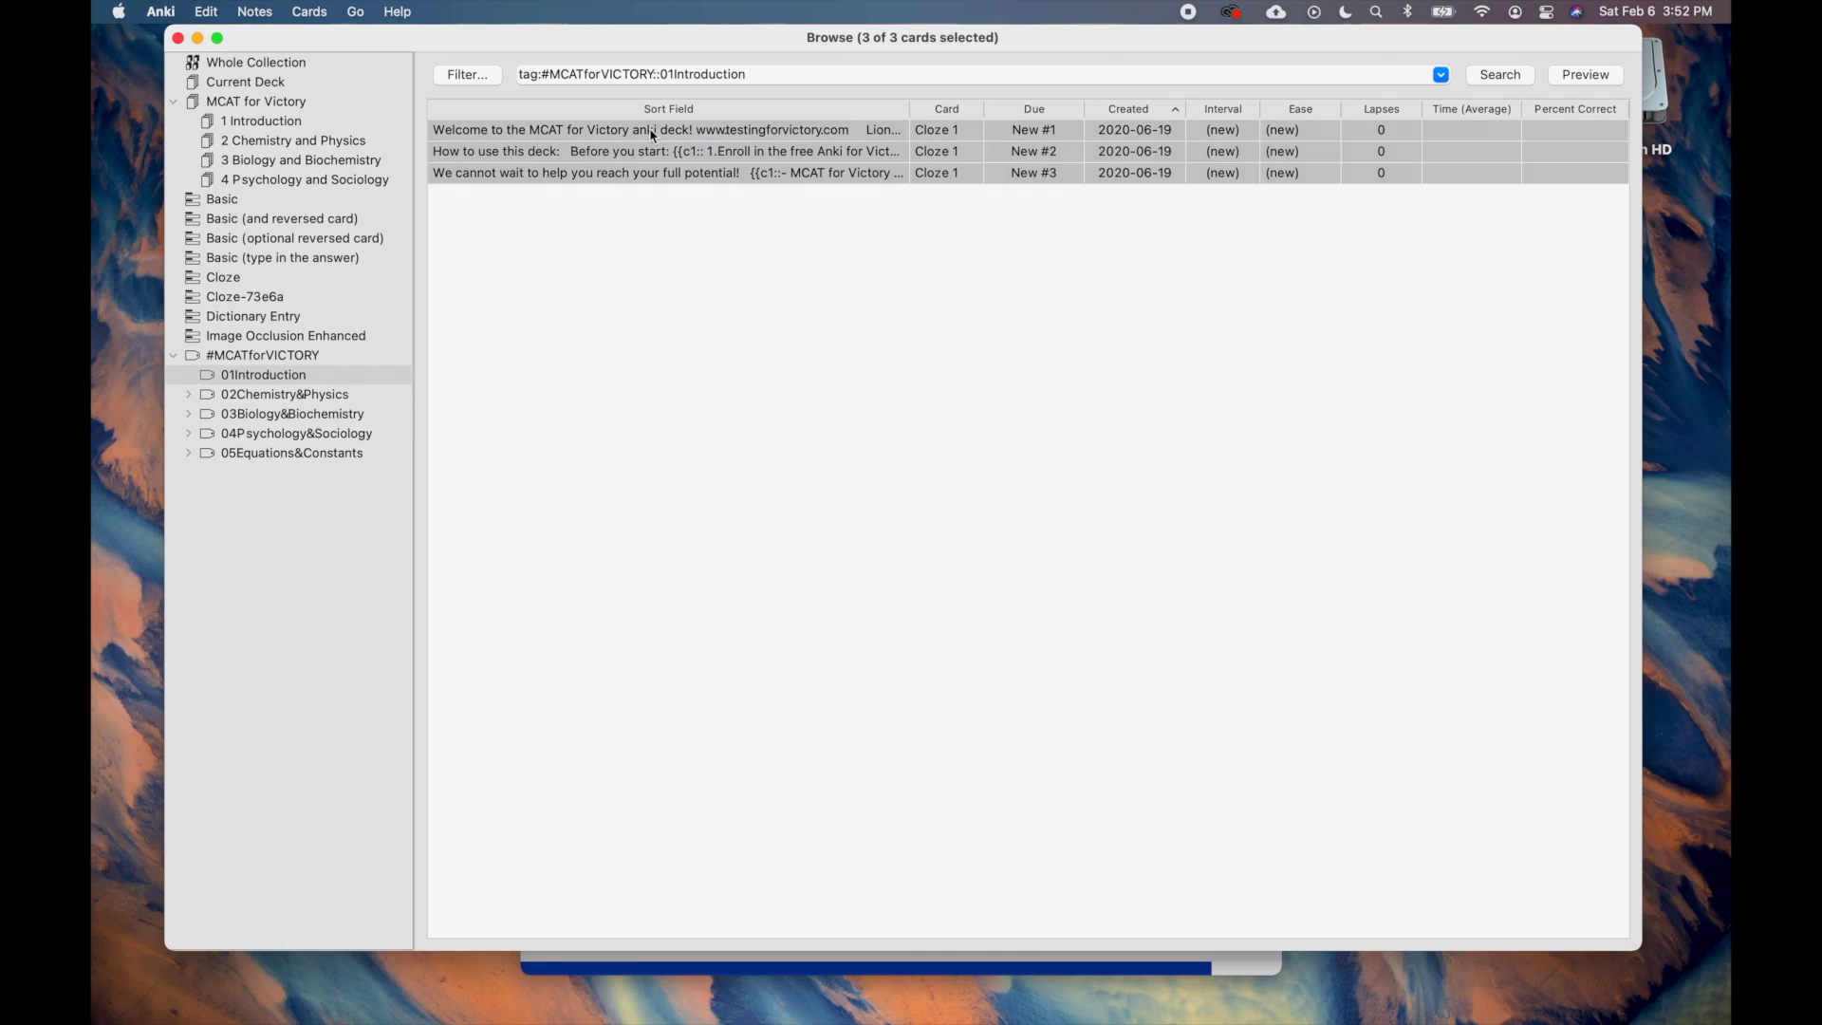
Close the browser and start studying the 1 Introduction deck.
click(177, 38)
click(778, 171)
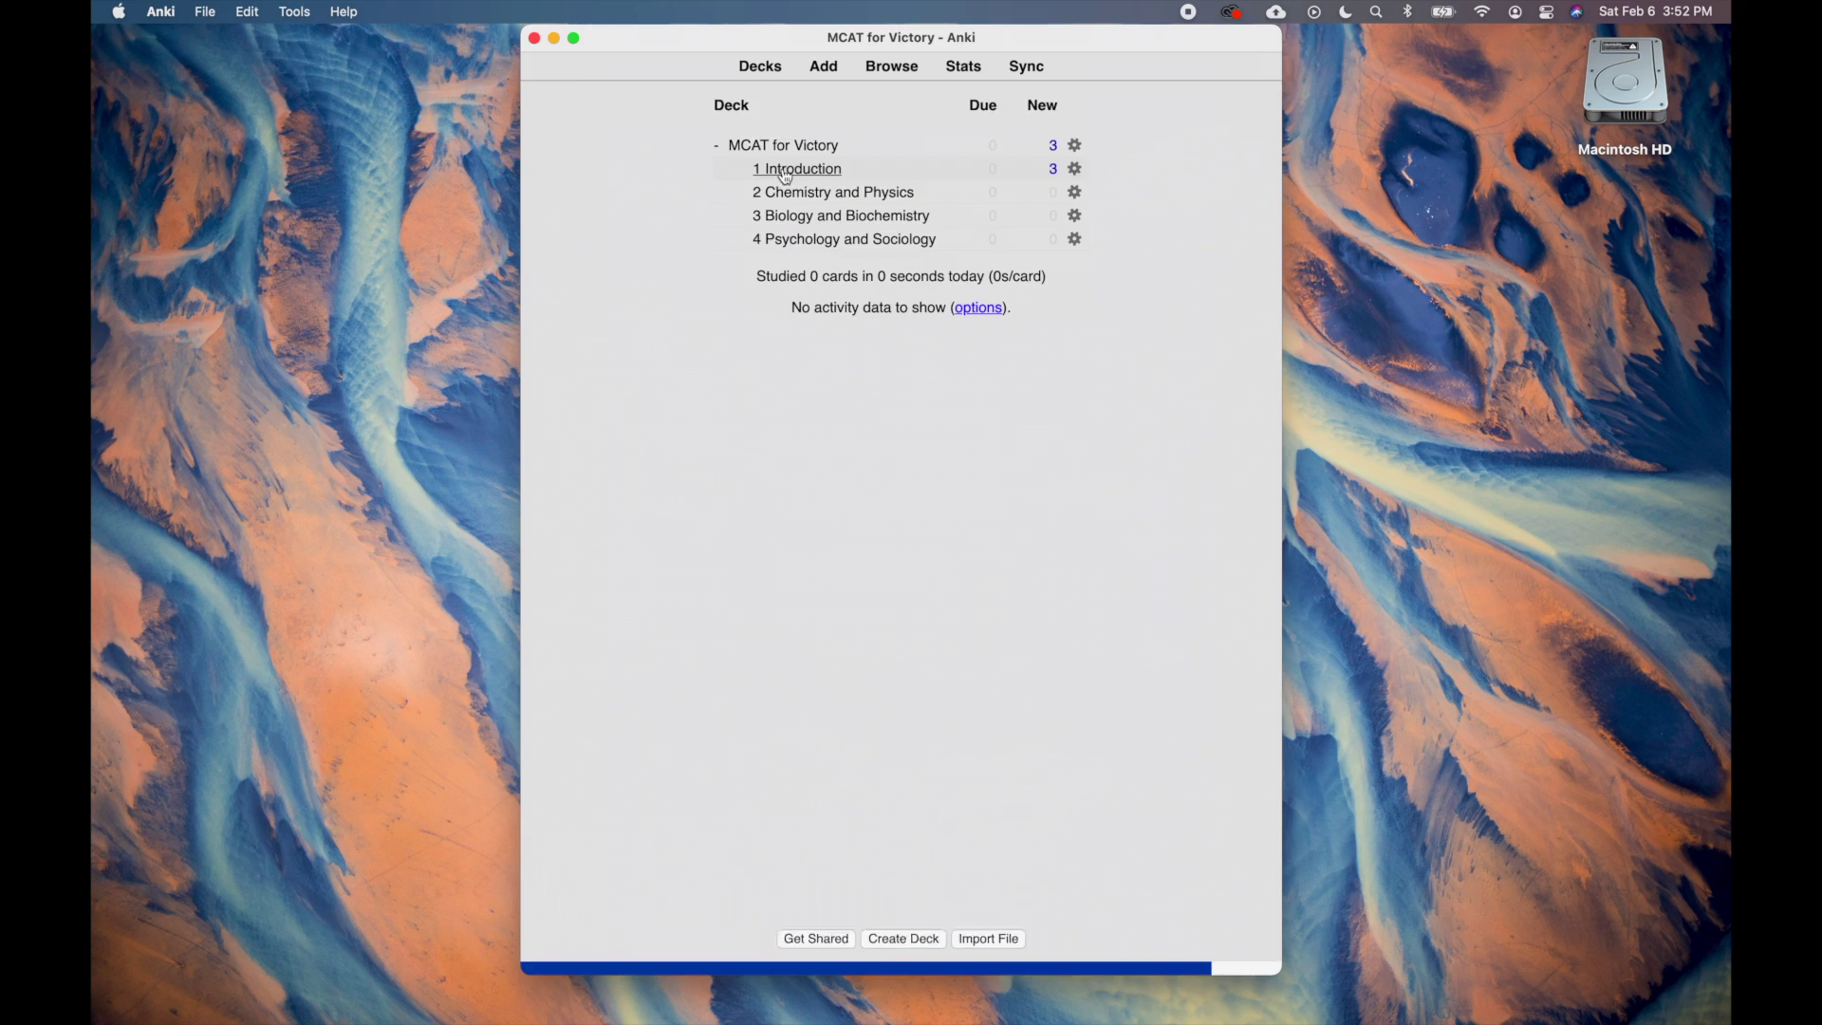
key(s)
Reopen the browser, list the three 01Introduction cards, and bring up their card actions.
key(b)
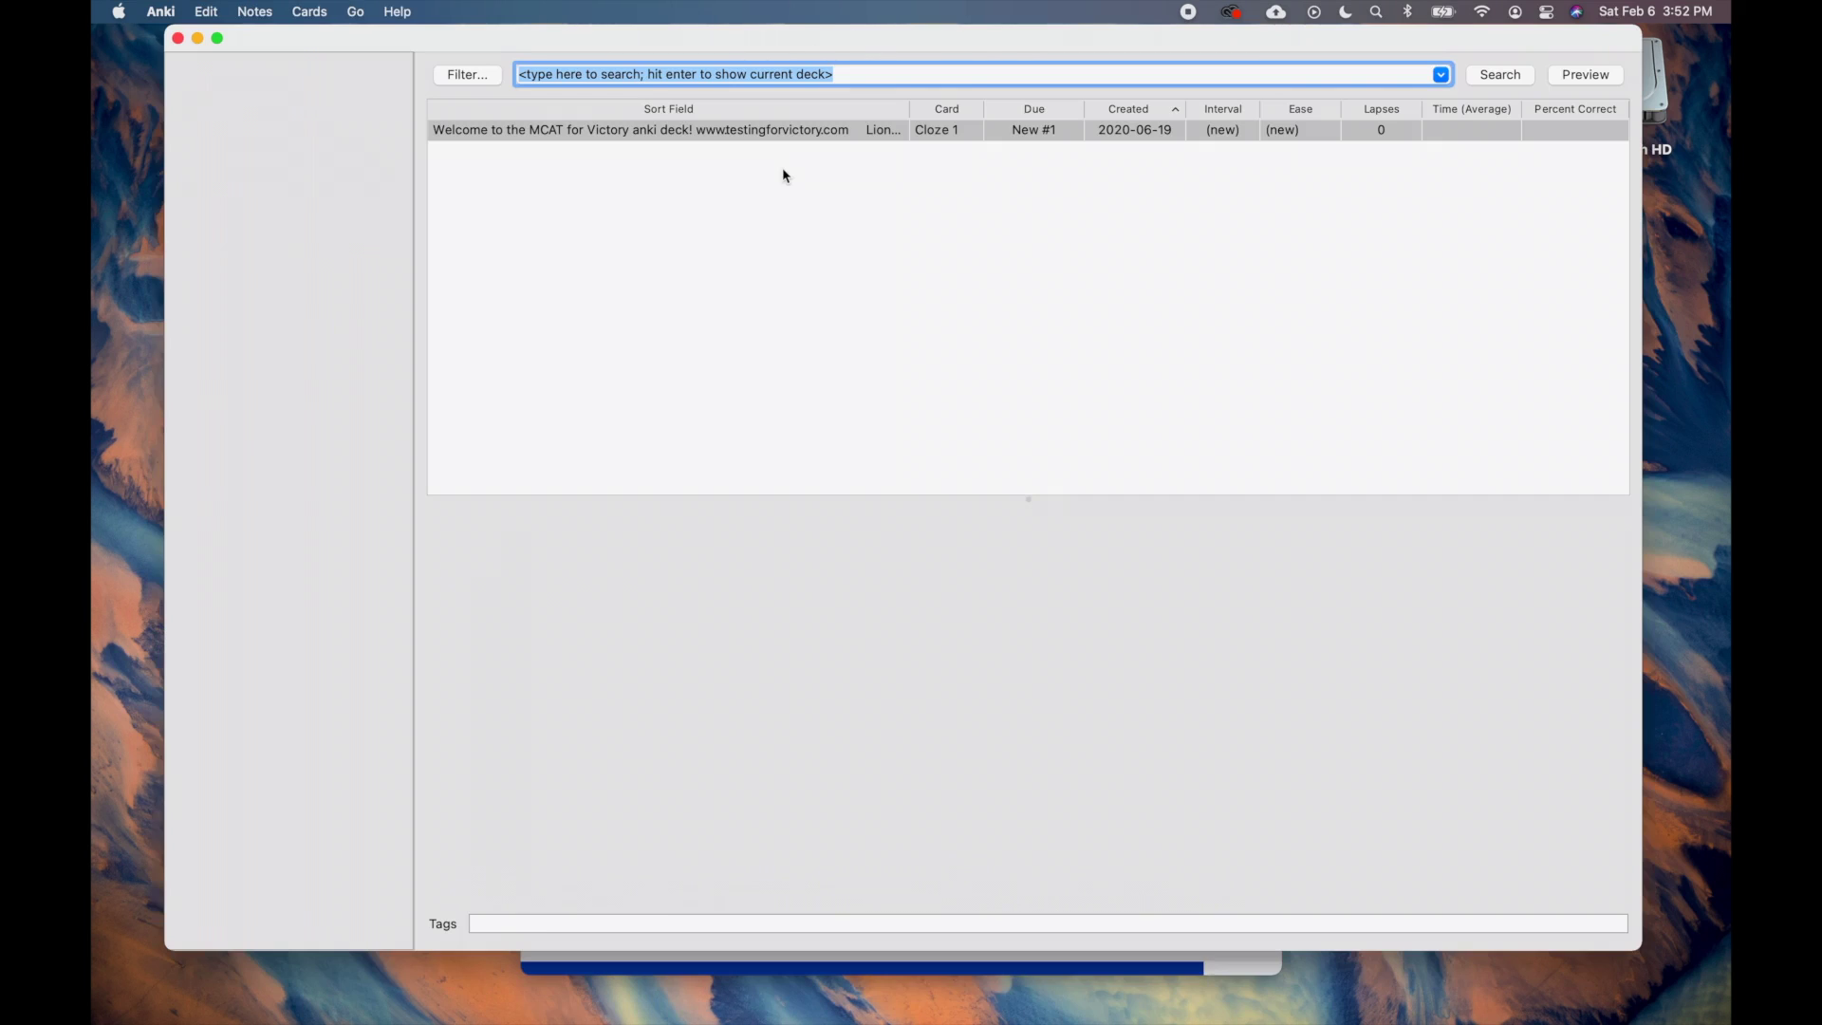
click(173, 356)
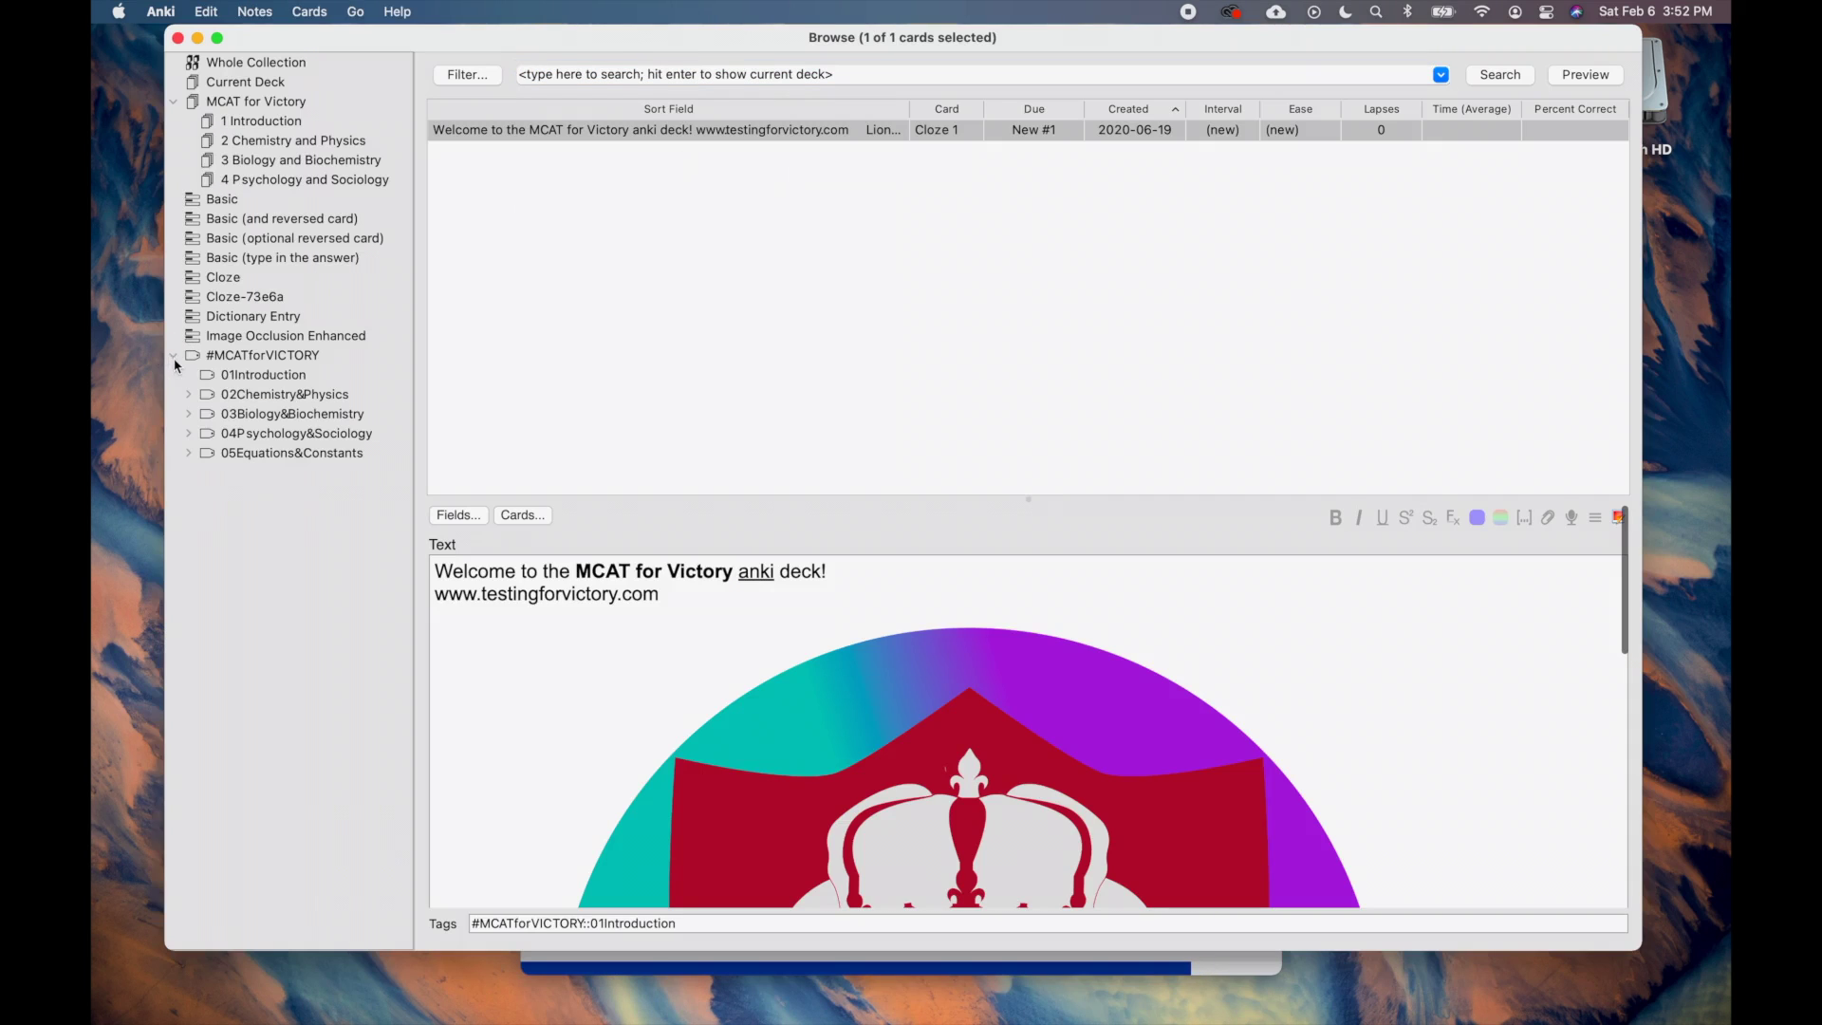
click(226, 375)
shift+click(662, 173)
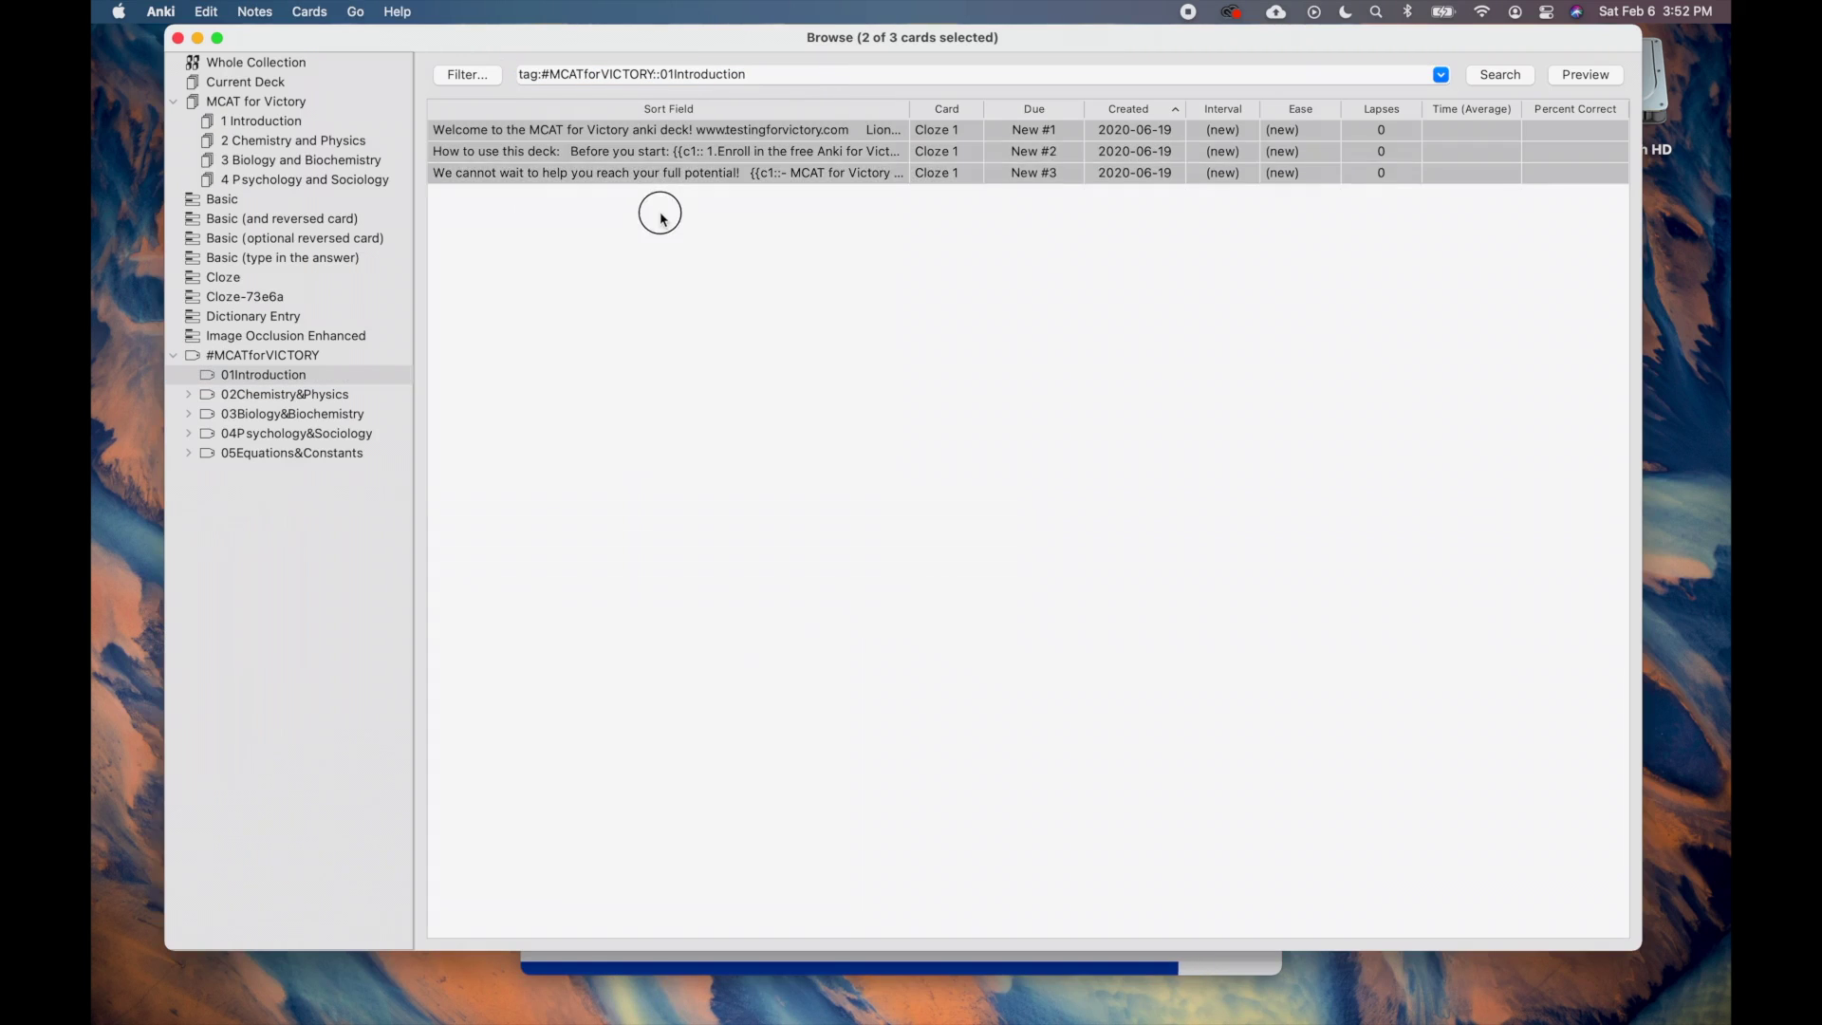
right_click(688, 174)
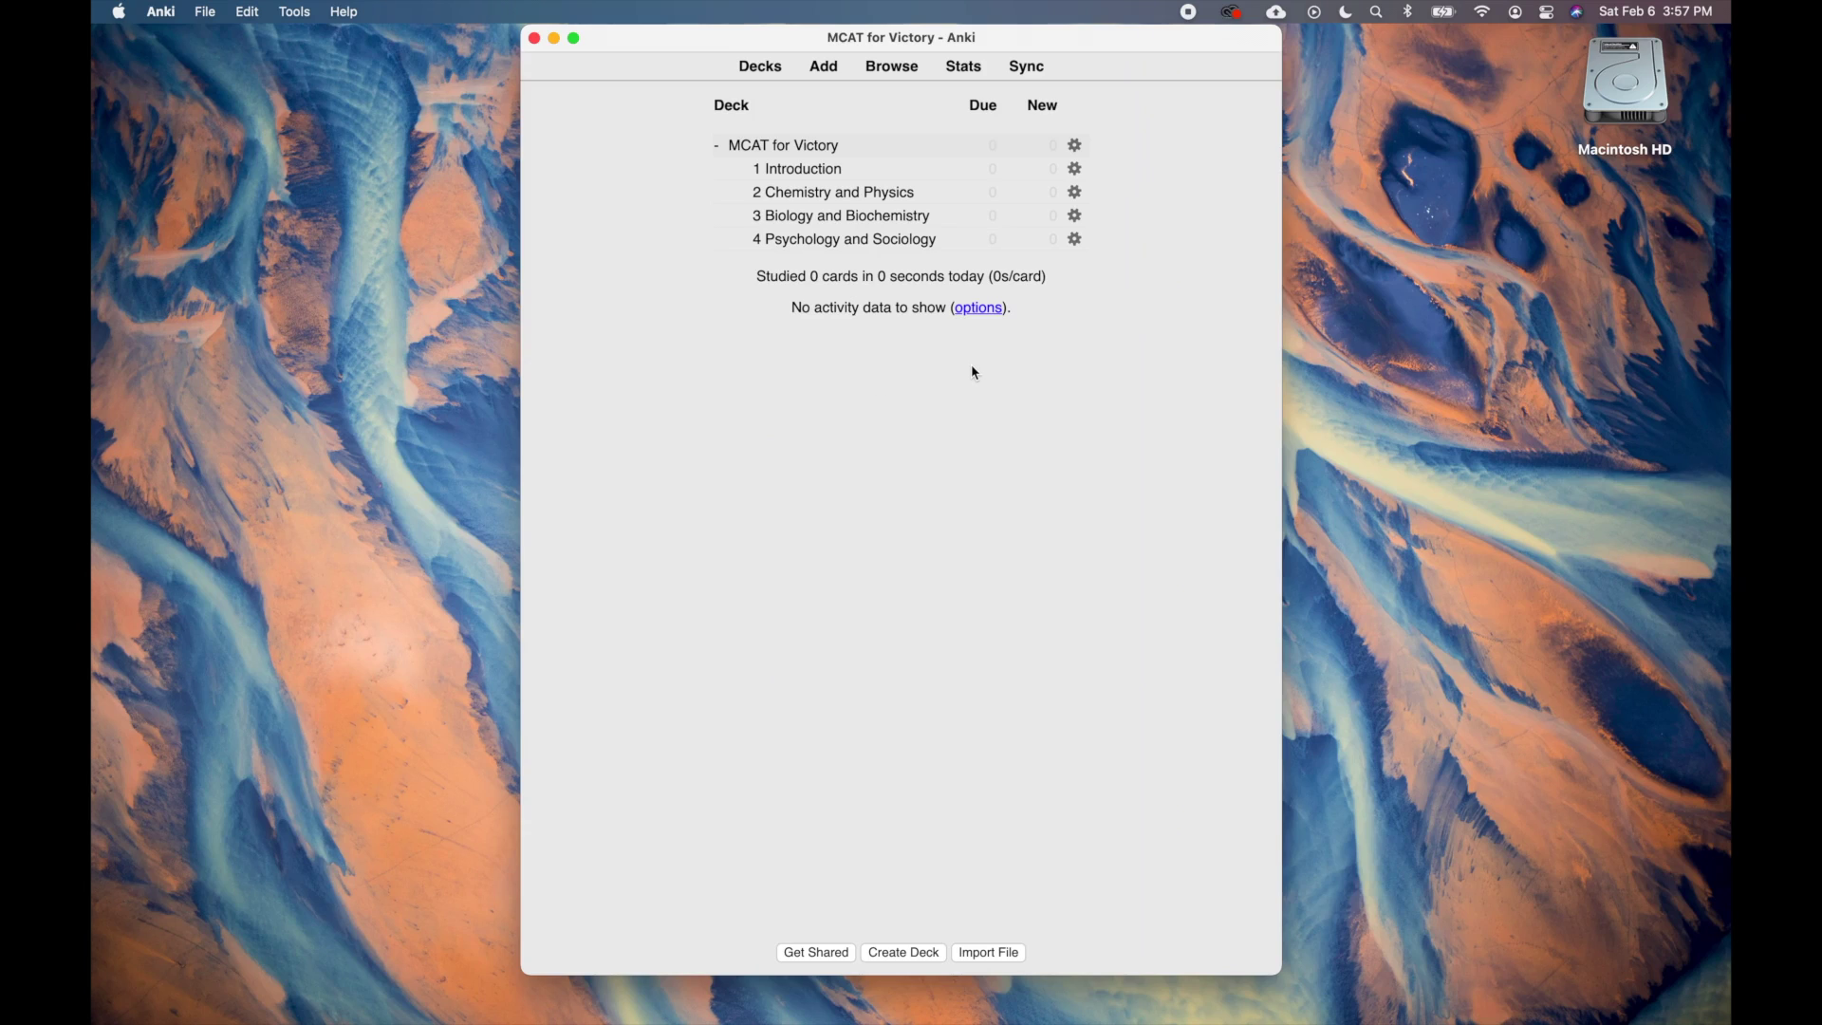
Reopen the browser and list the cards tagged 03Translational_Motion.
key(b)
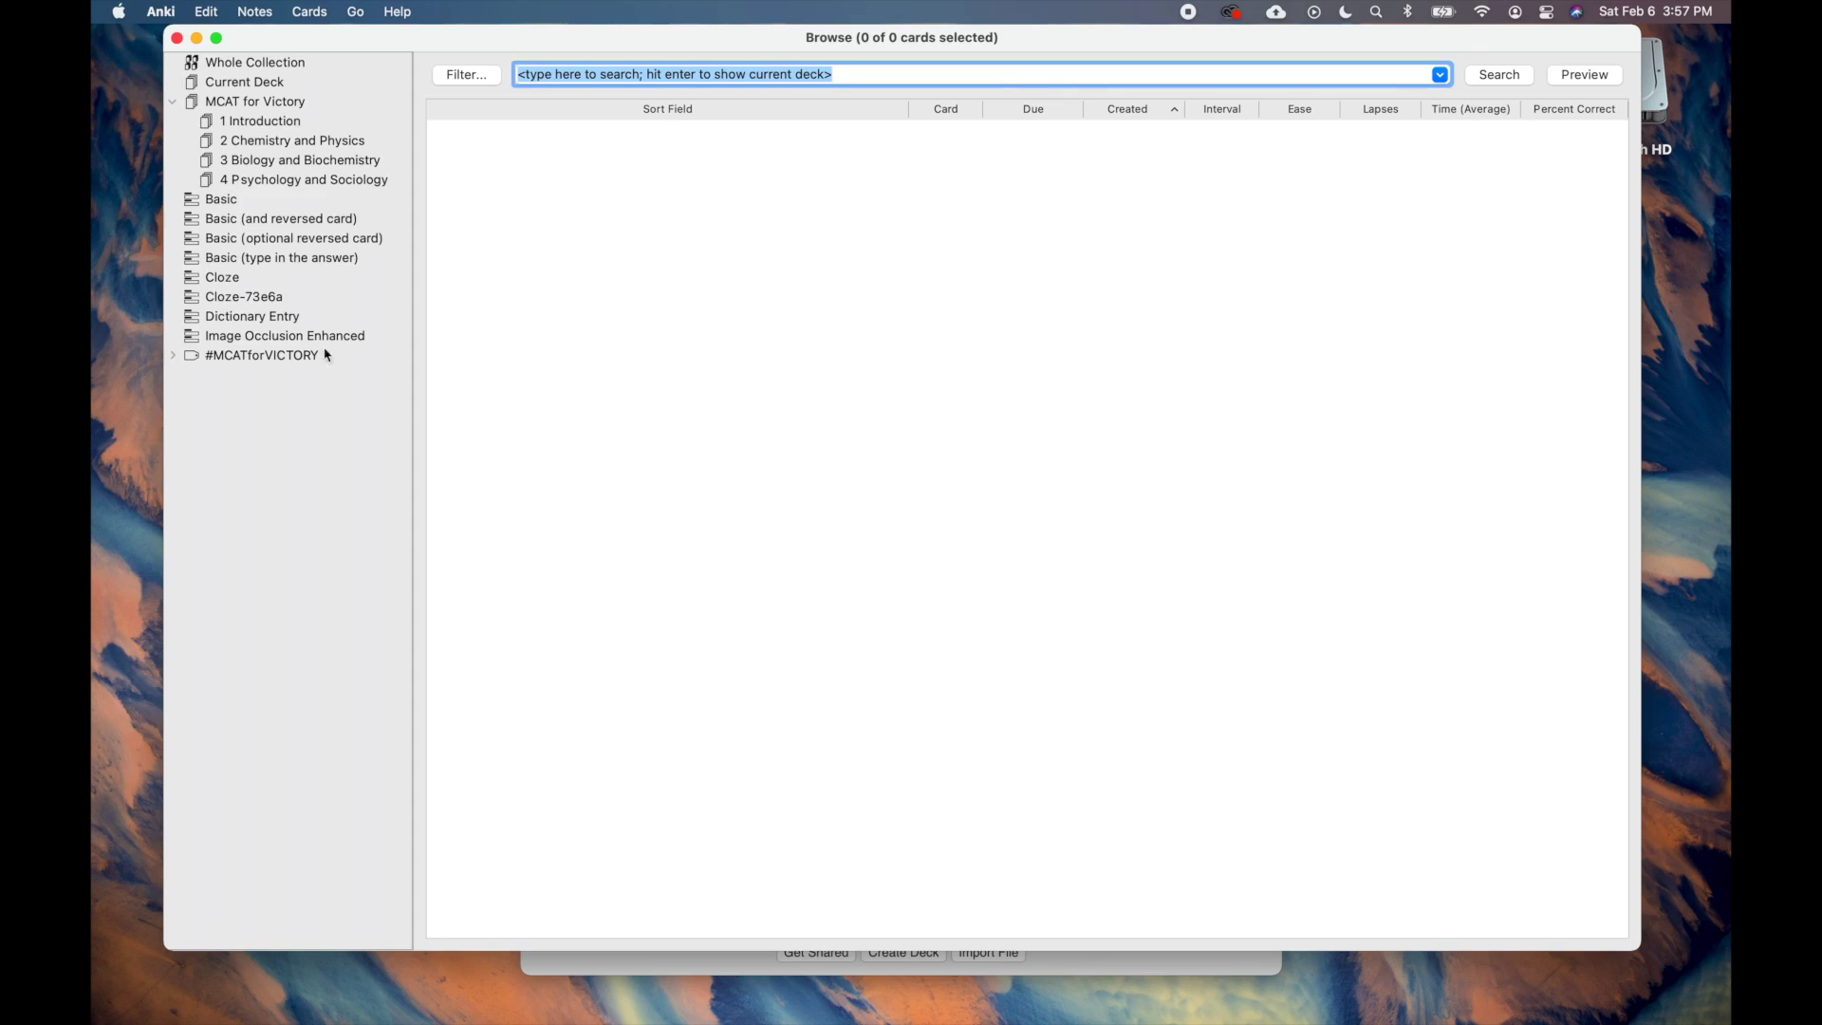
click(173, 358)
click(187, 394)
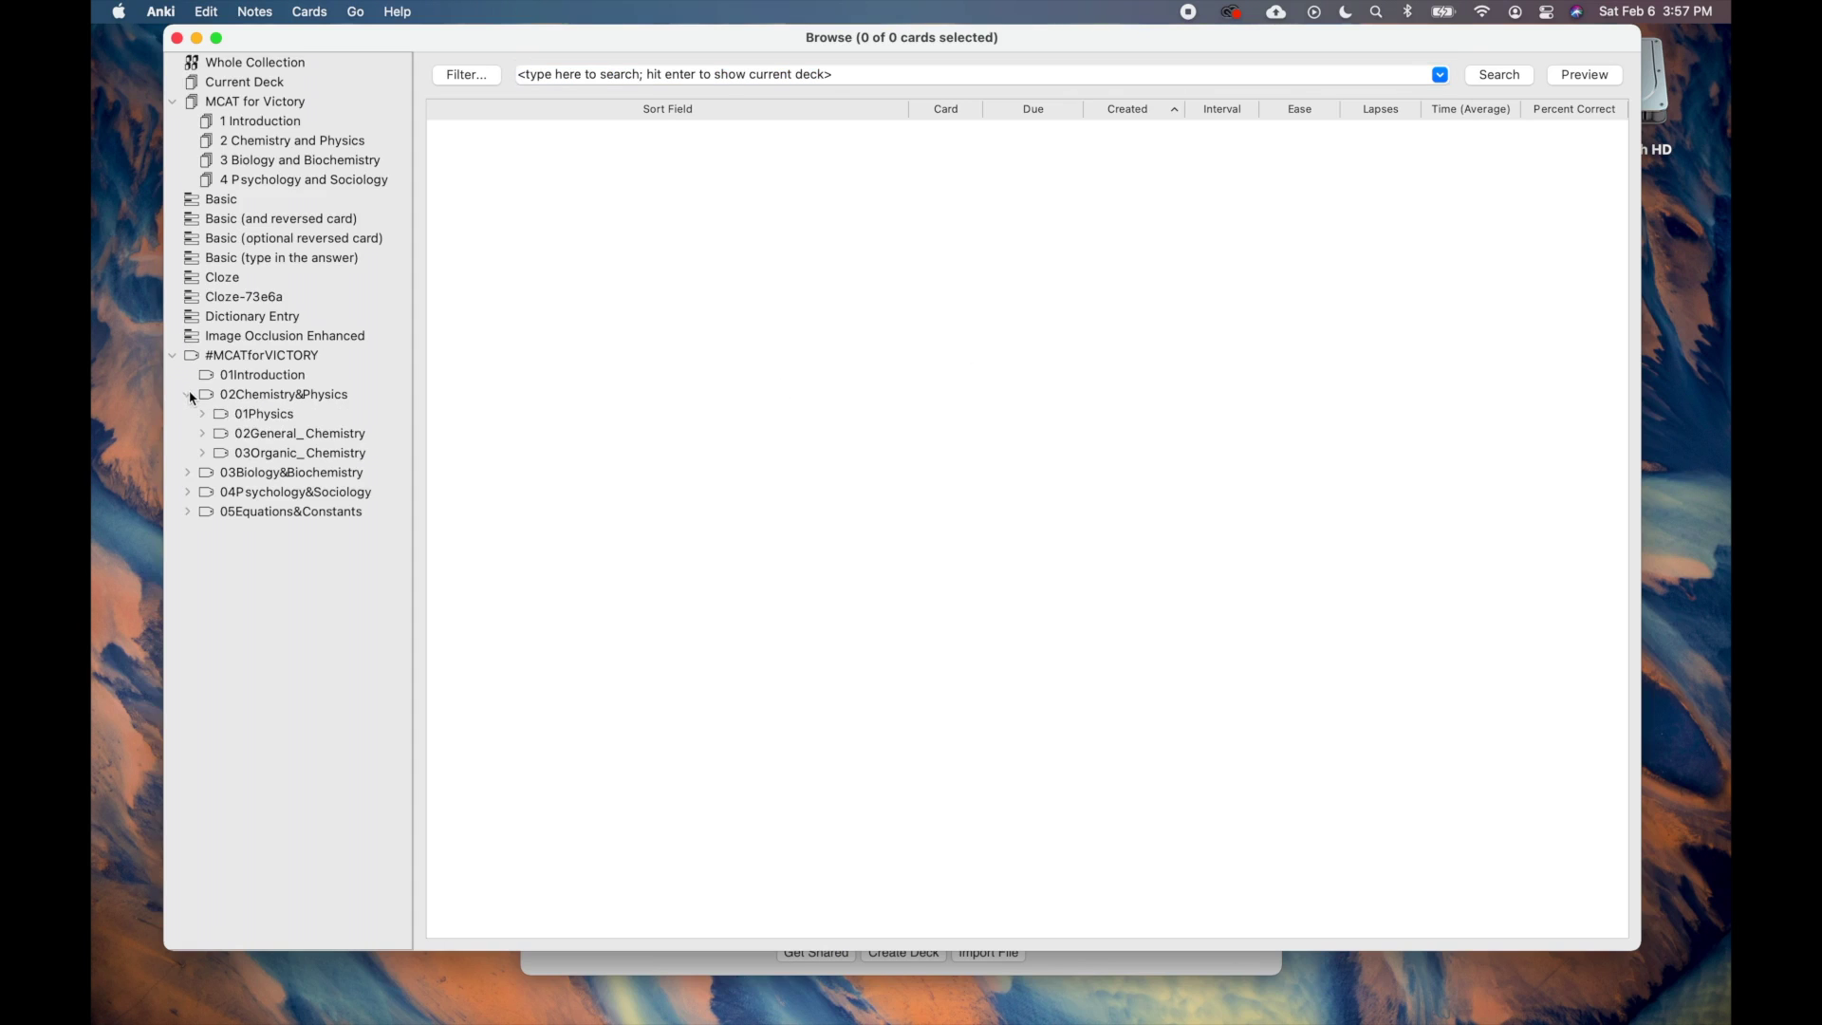
click(204, 416)
click(259, 456)
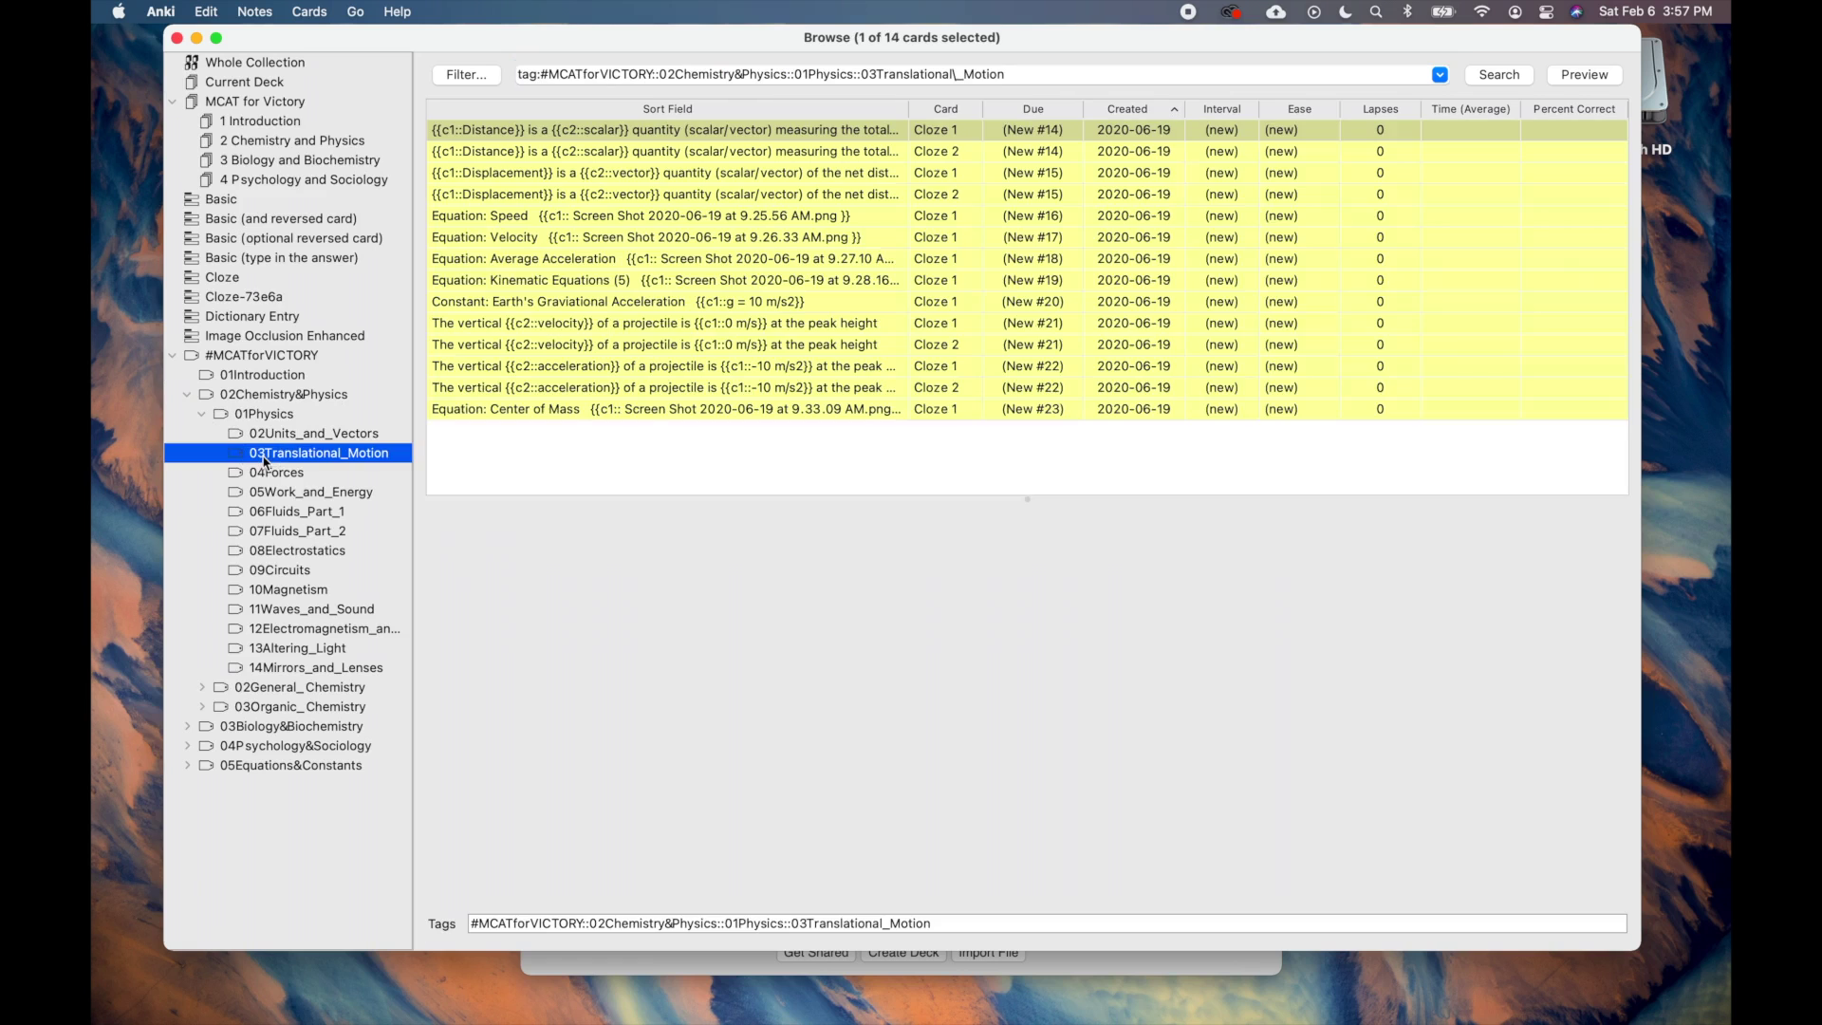
Unsuspend all 14 Translational Motion cards with Cmd+J and open the MCAT for Victory deck.
click(681, 280)
key(super+a)
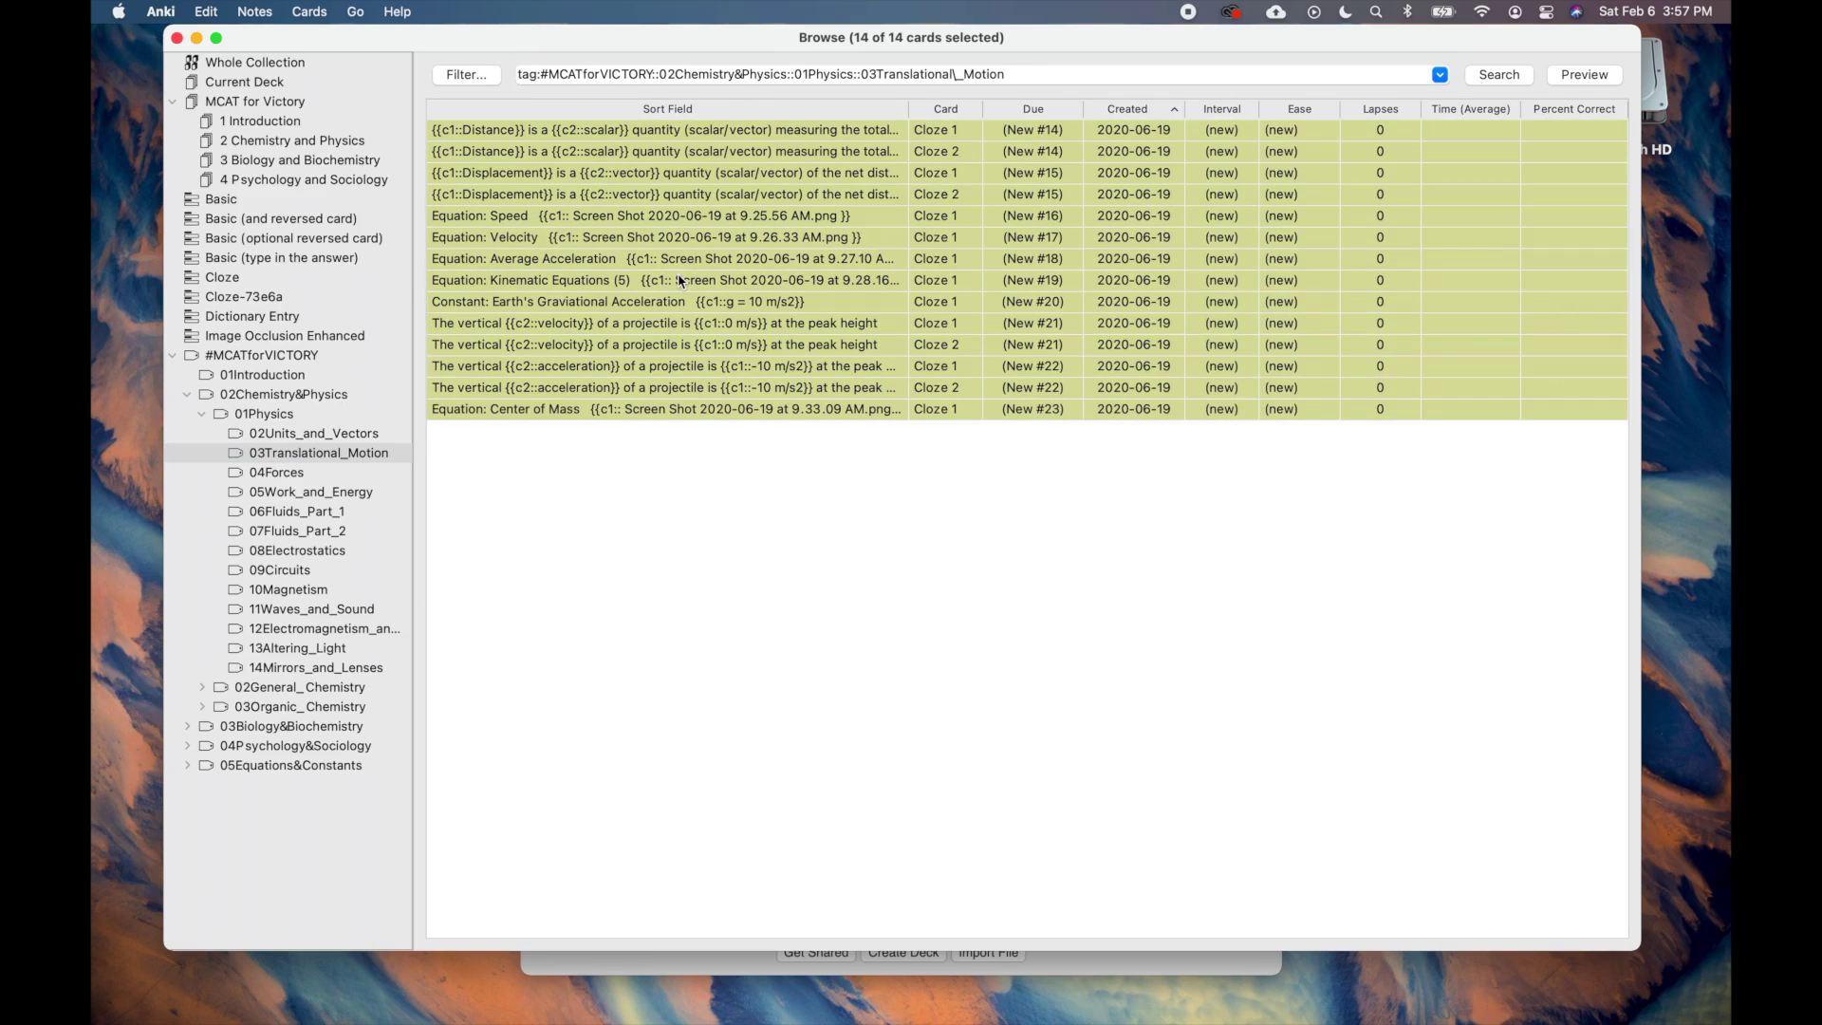
key(super+j)
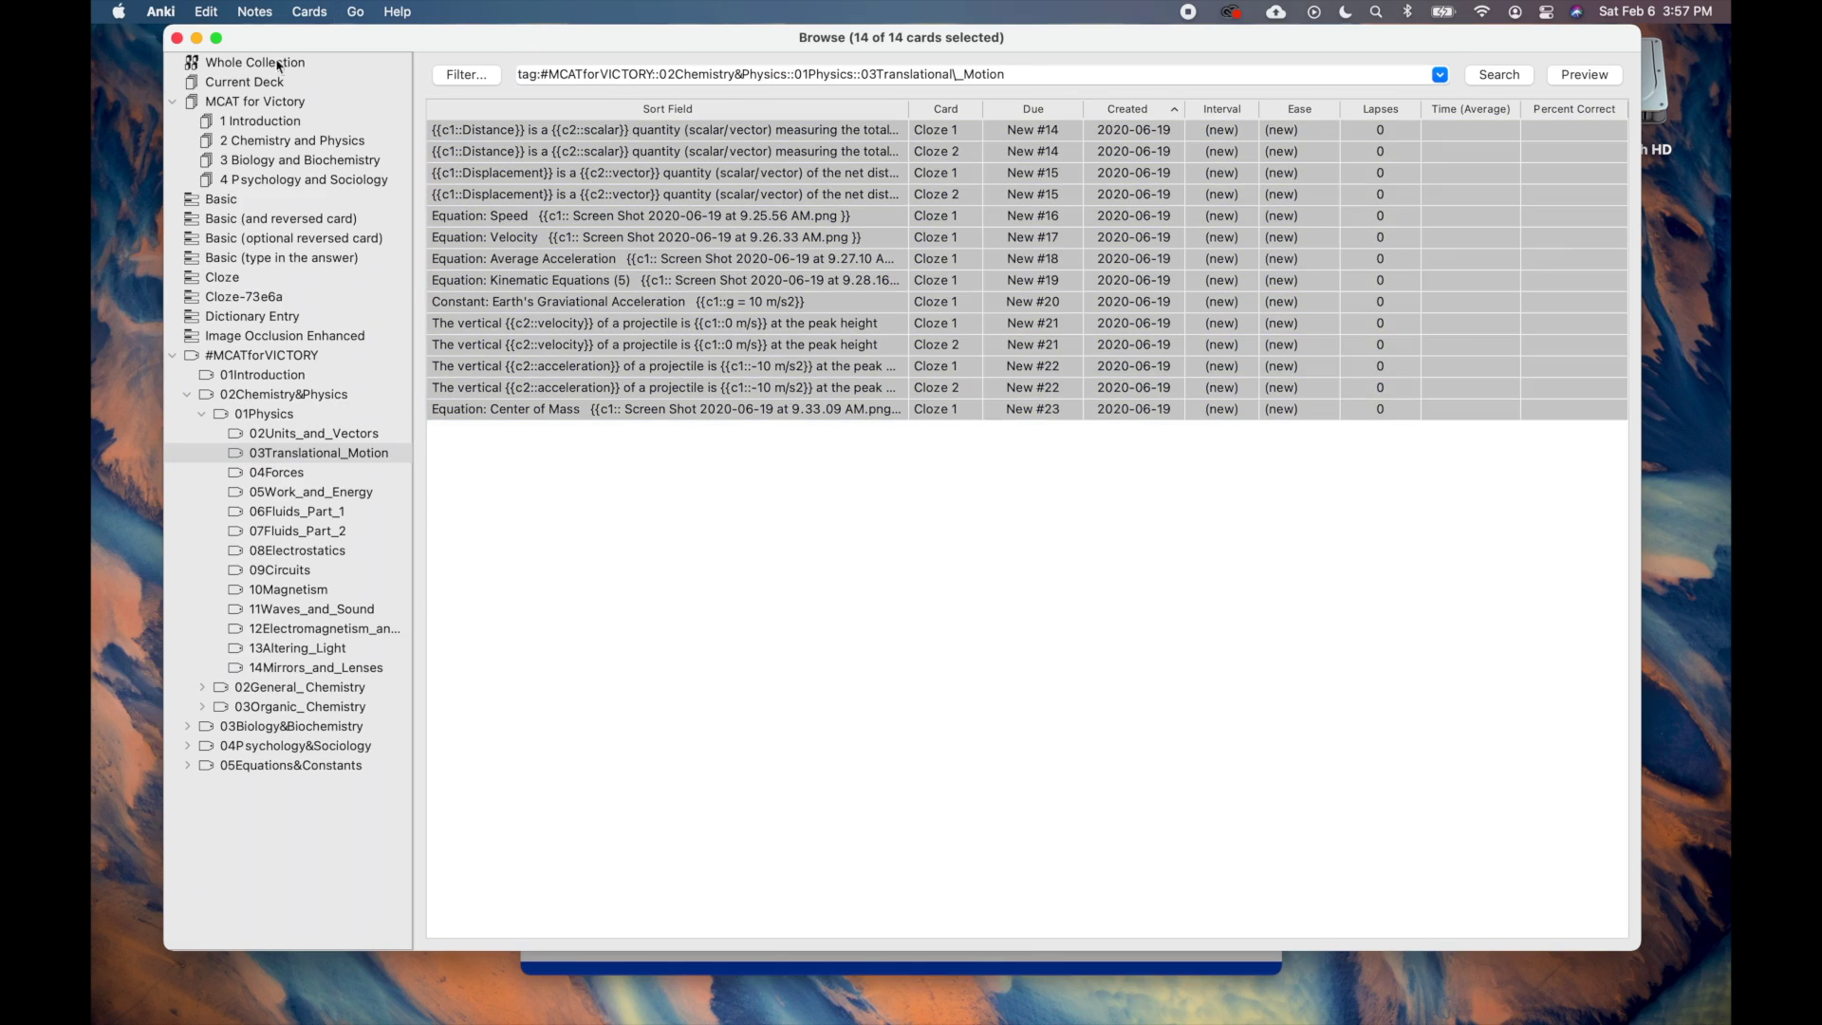
click(177, 38)
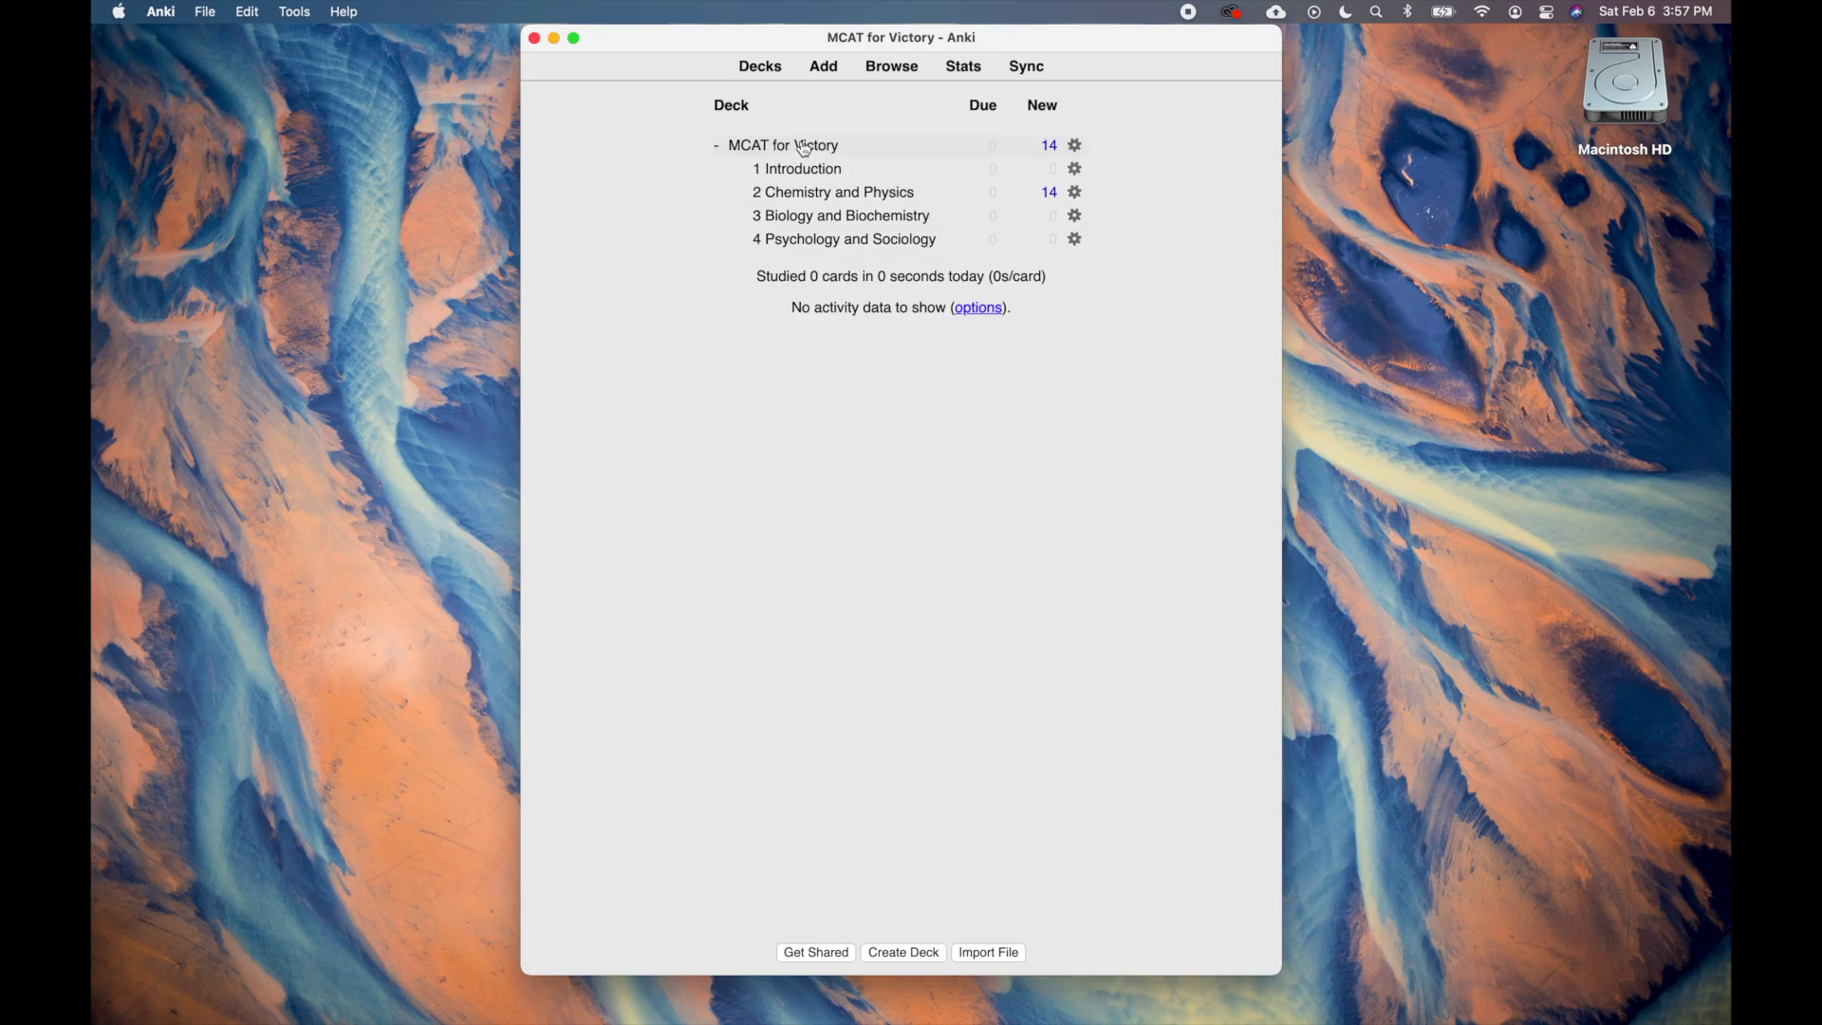
click(798, 192)
Reopen the browser and replace the search query with 'mutation'.
key(s)
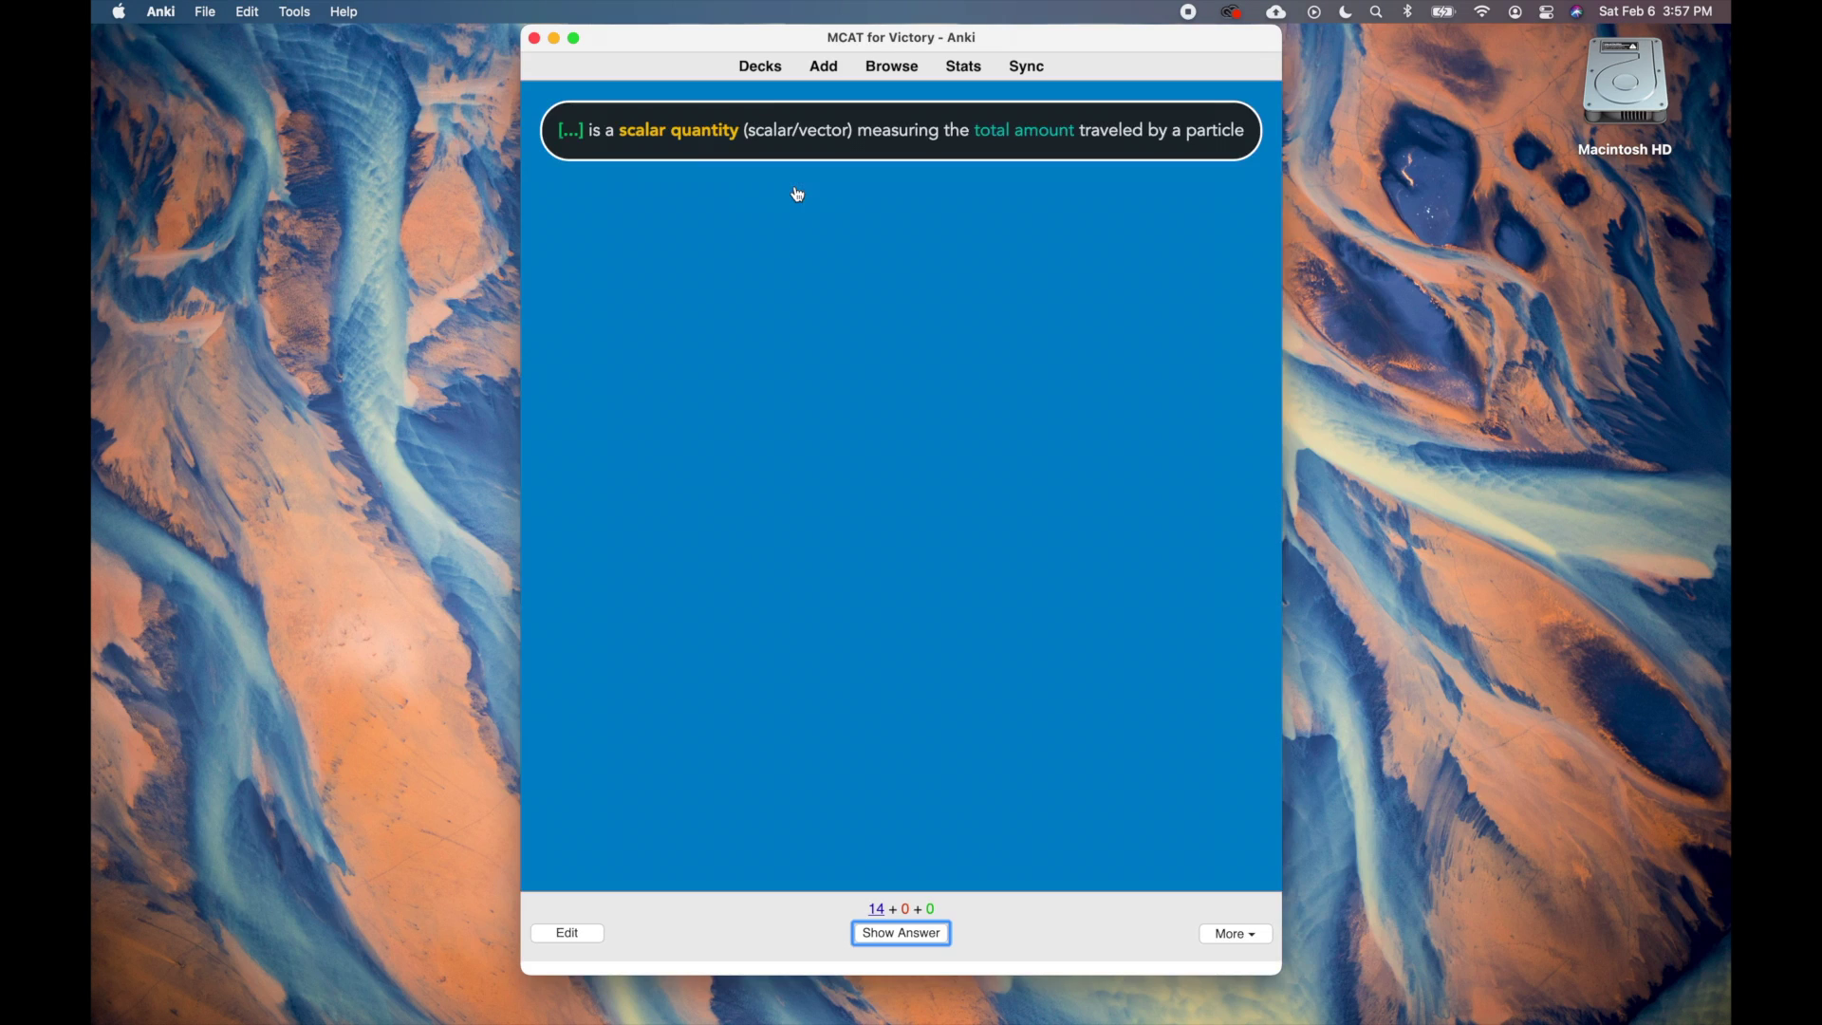
key(b)
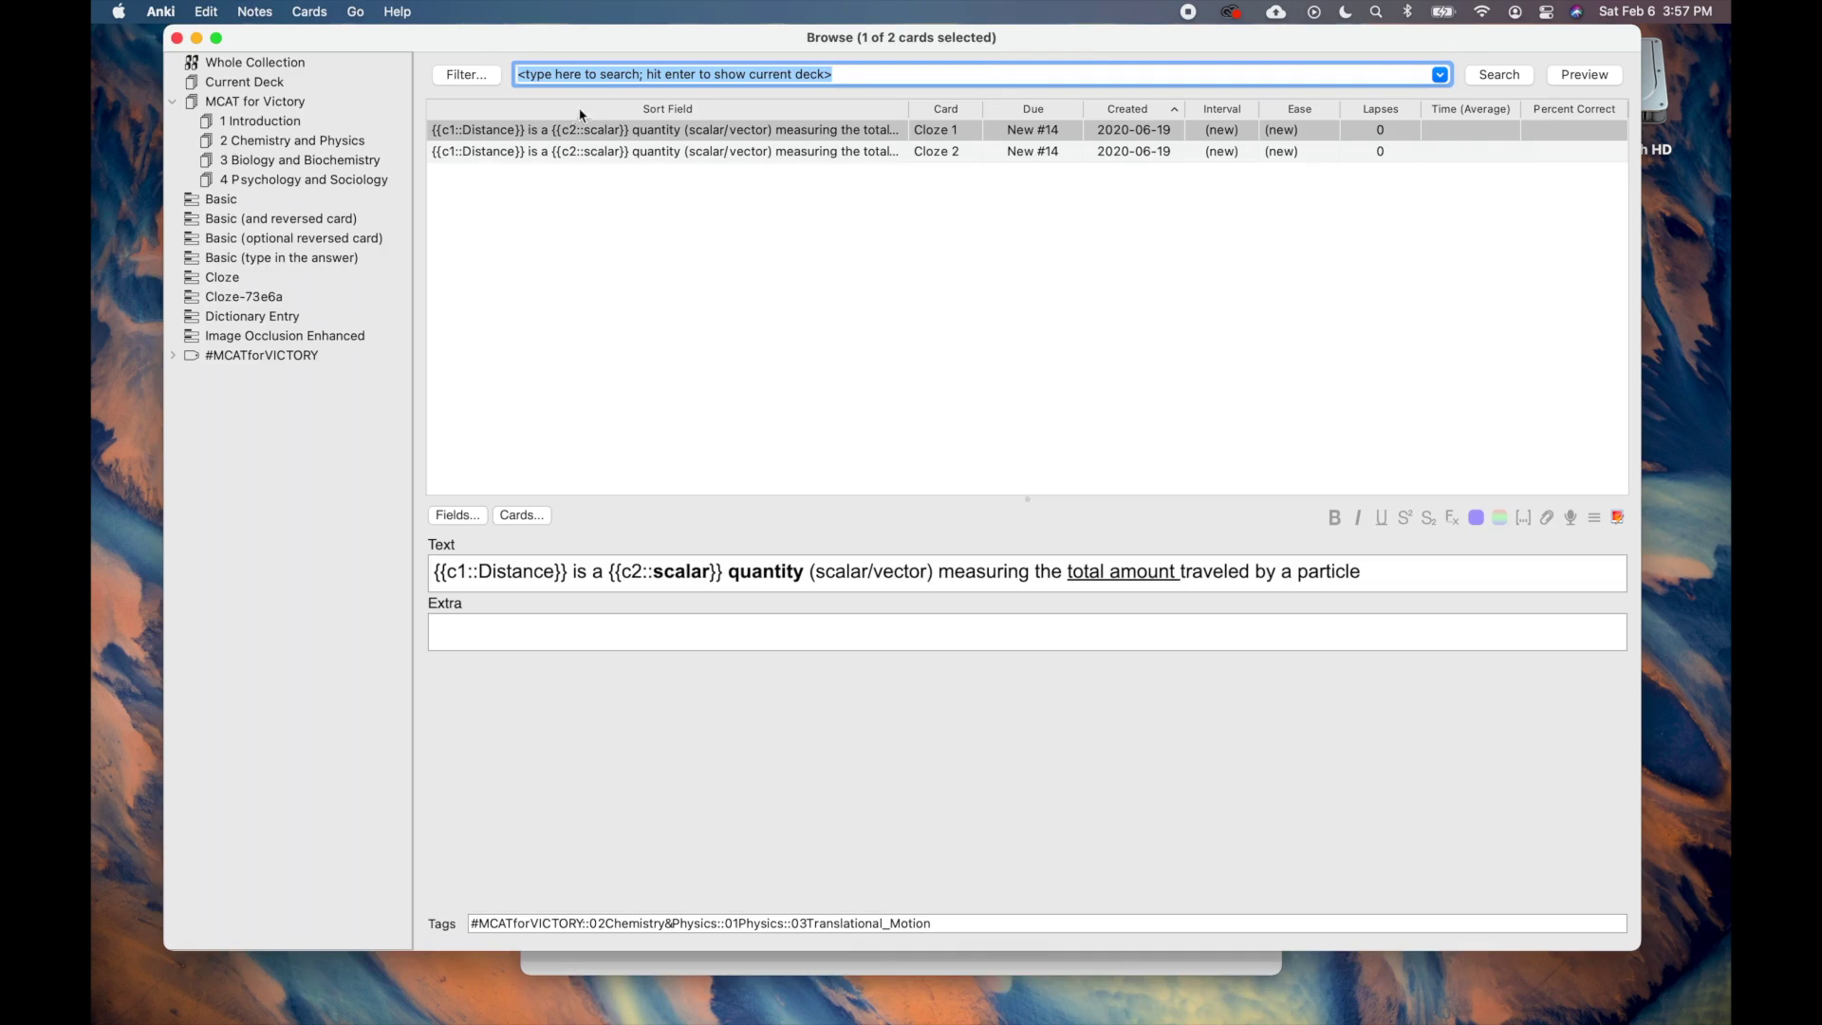
drag(854, 74, 510, 73)
key(BackSpace)
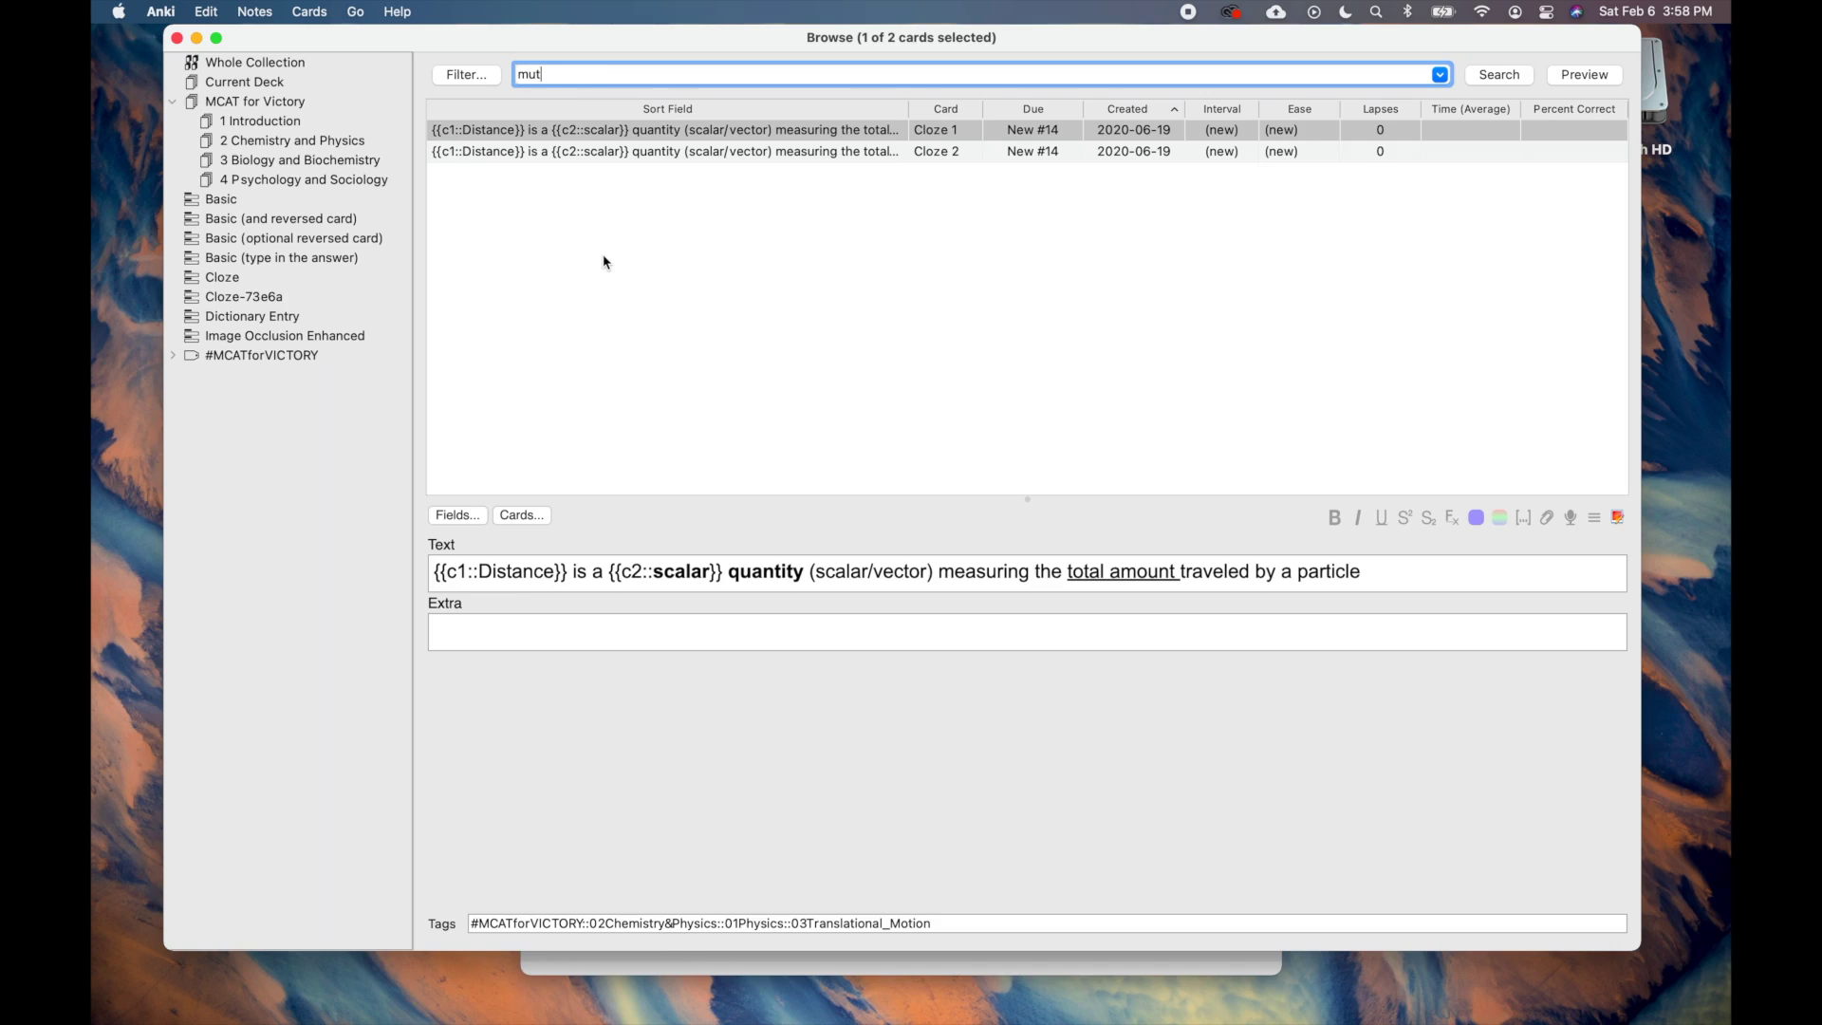
text(mutation)
key(Return)
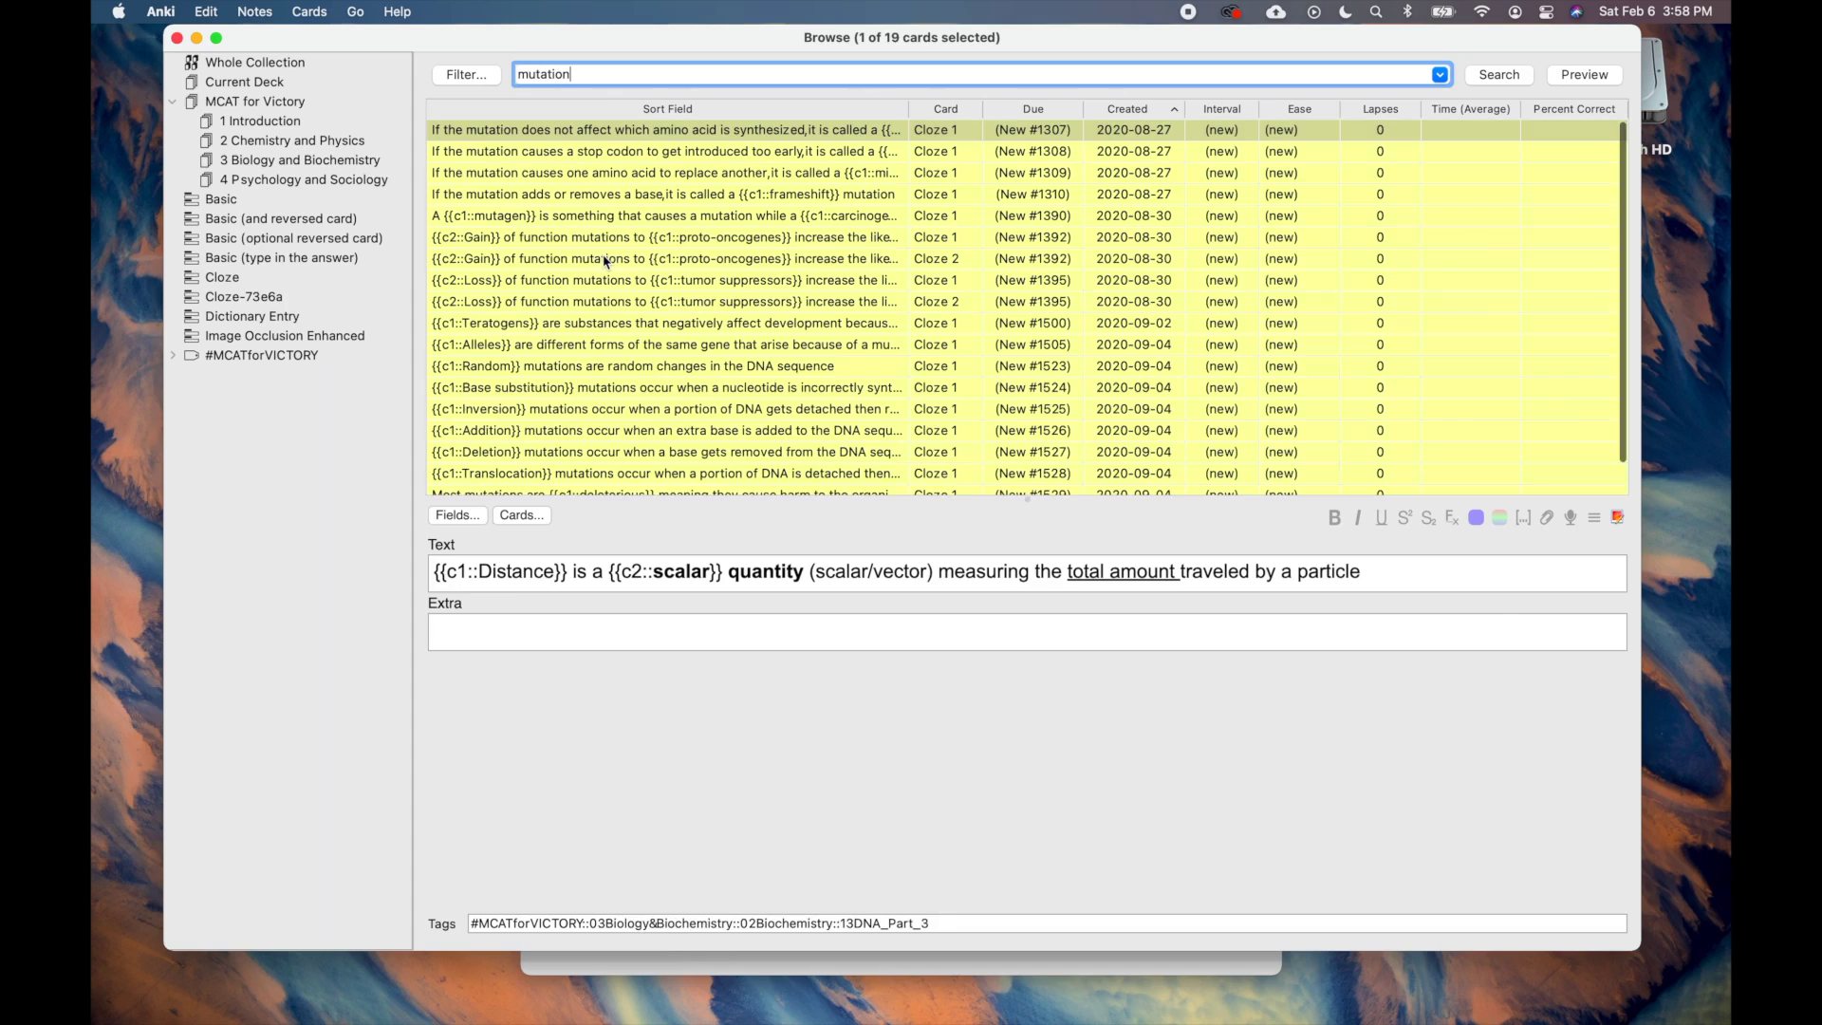
View the Teratogens, Random mutations and Inversion mutations cards, and expand the #MCATforVICTORY tag.
key(Down)
key(Down)
key(Down)
click(653, 329)
click(638, 368)
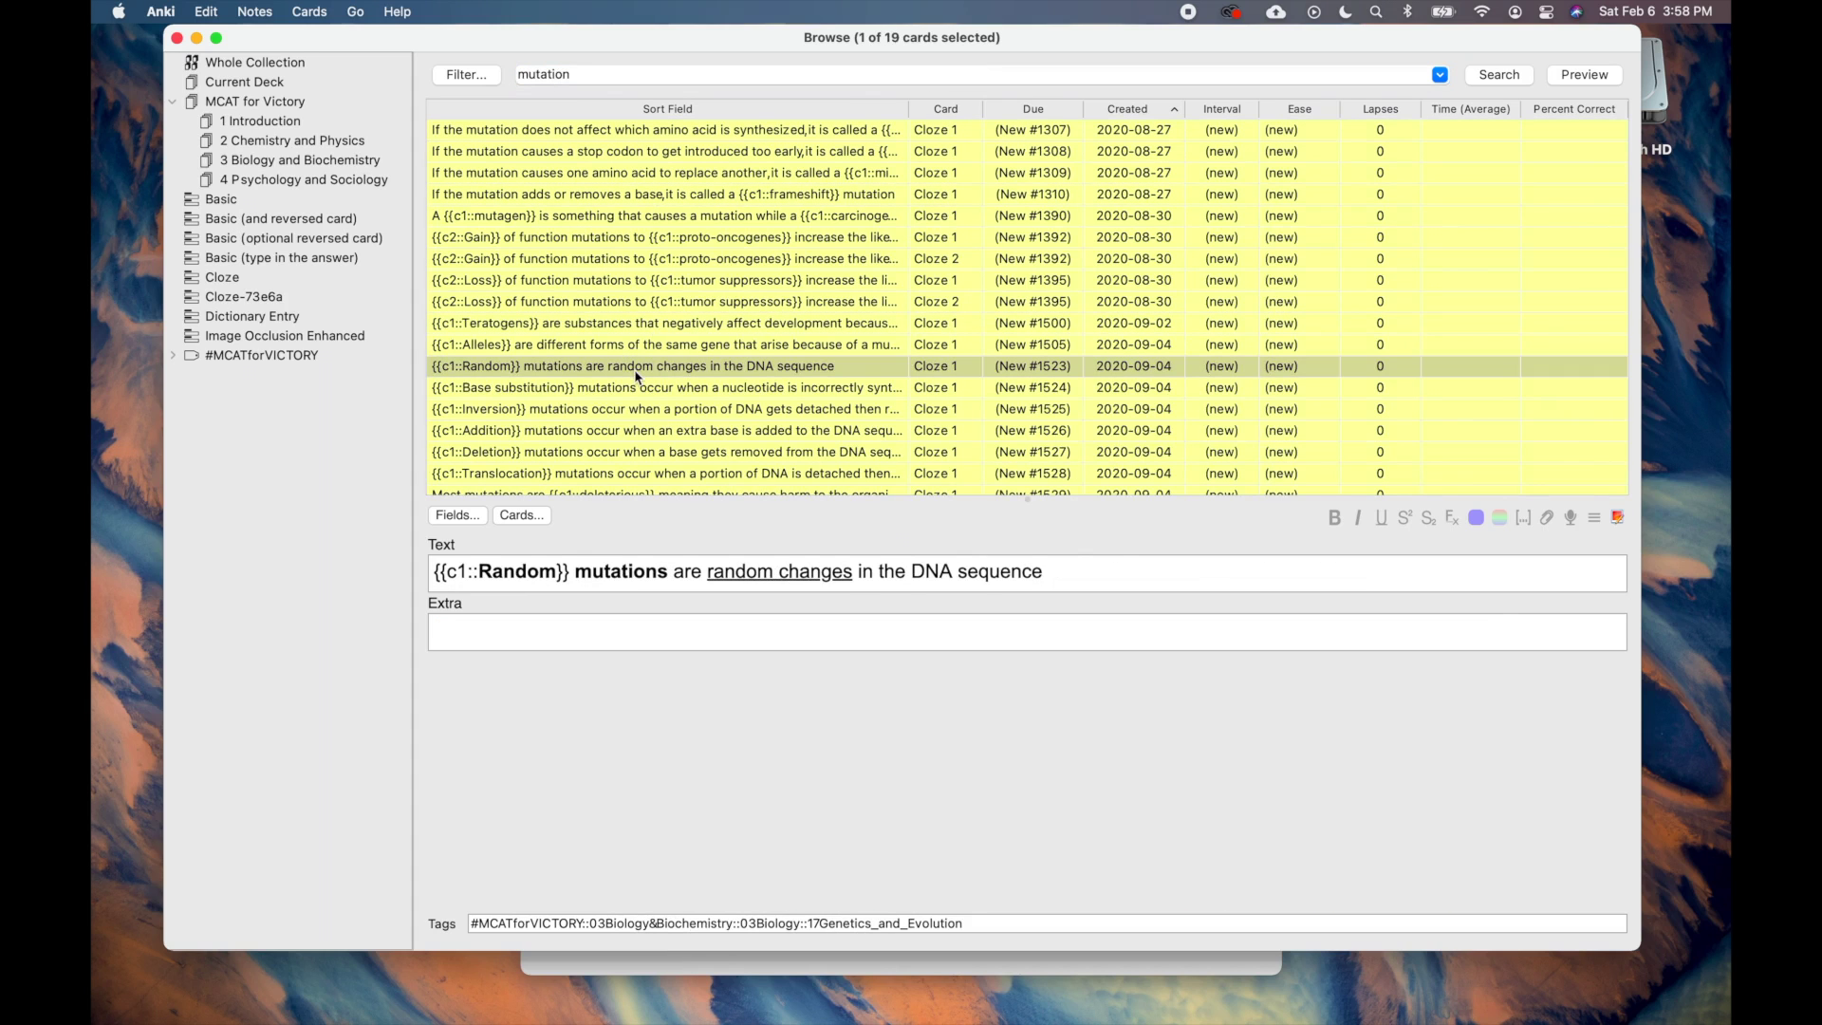
click(604, 408)
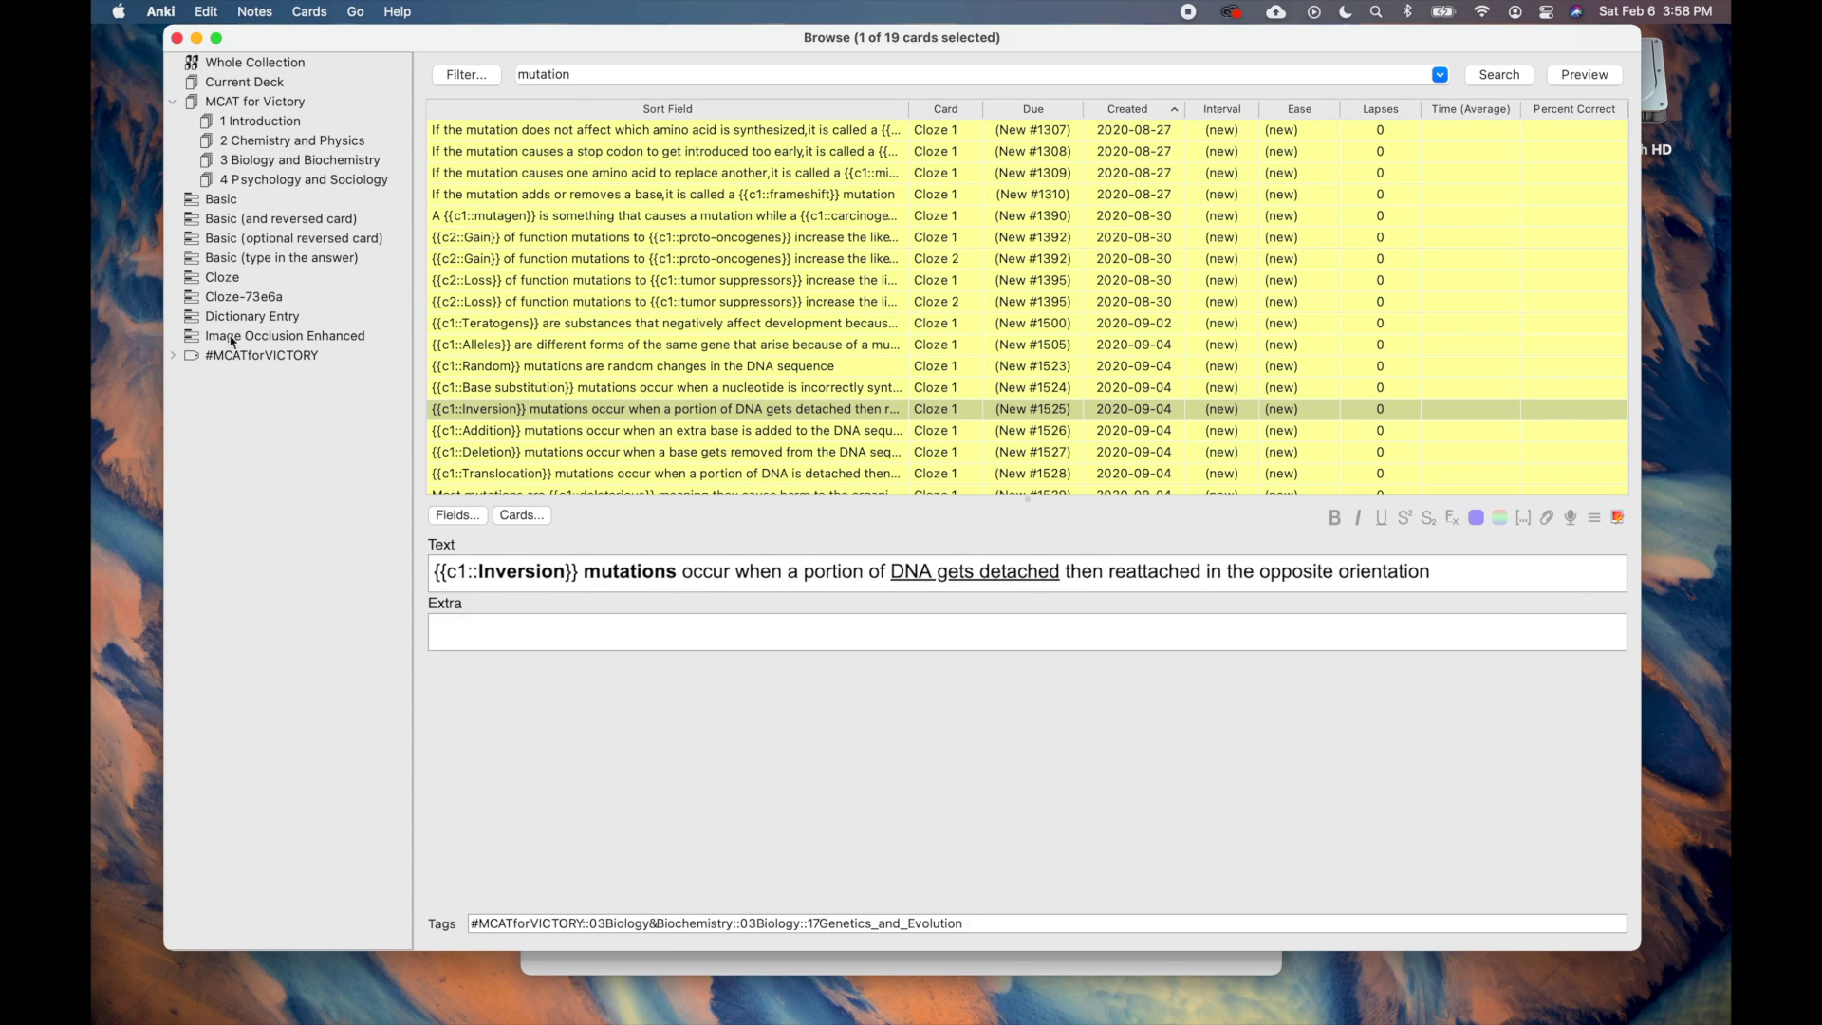
click(174, 356)
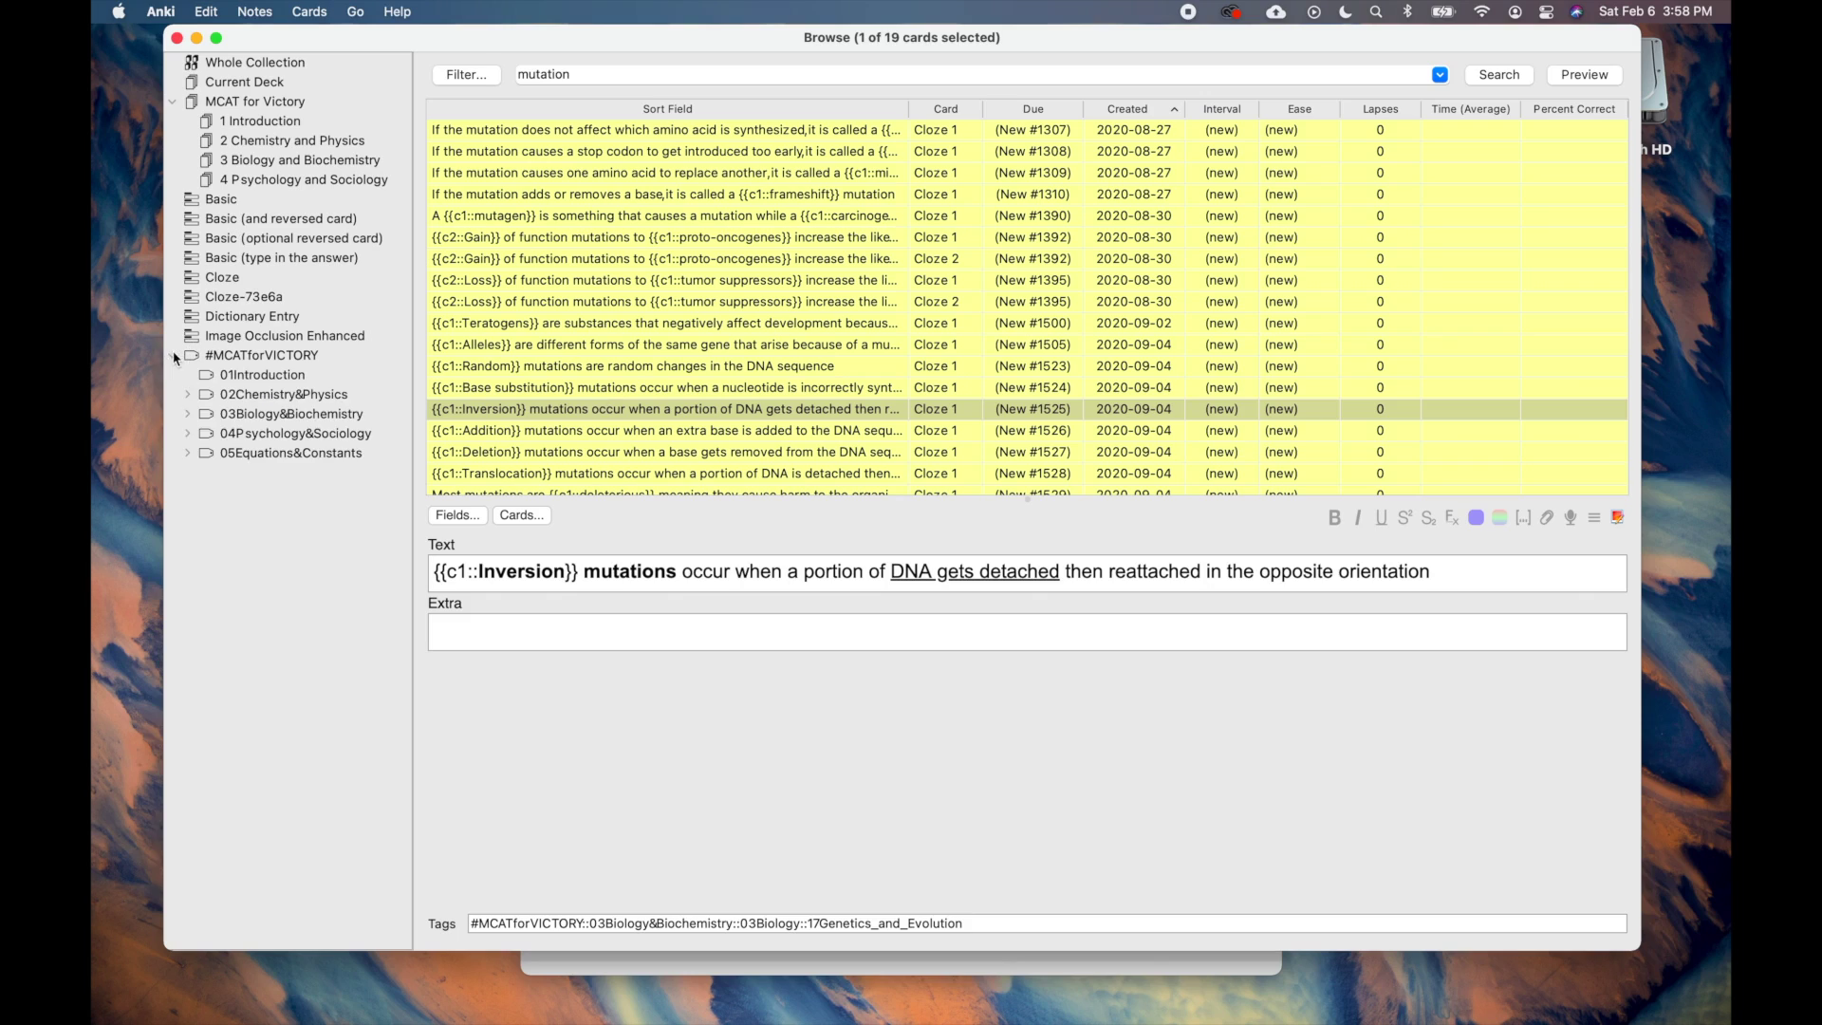
Expand the tag tree down to 13DNA_Part_3 and list its cards.
click(188, 415)
click(202, 453)
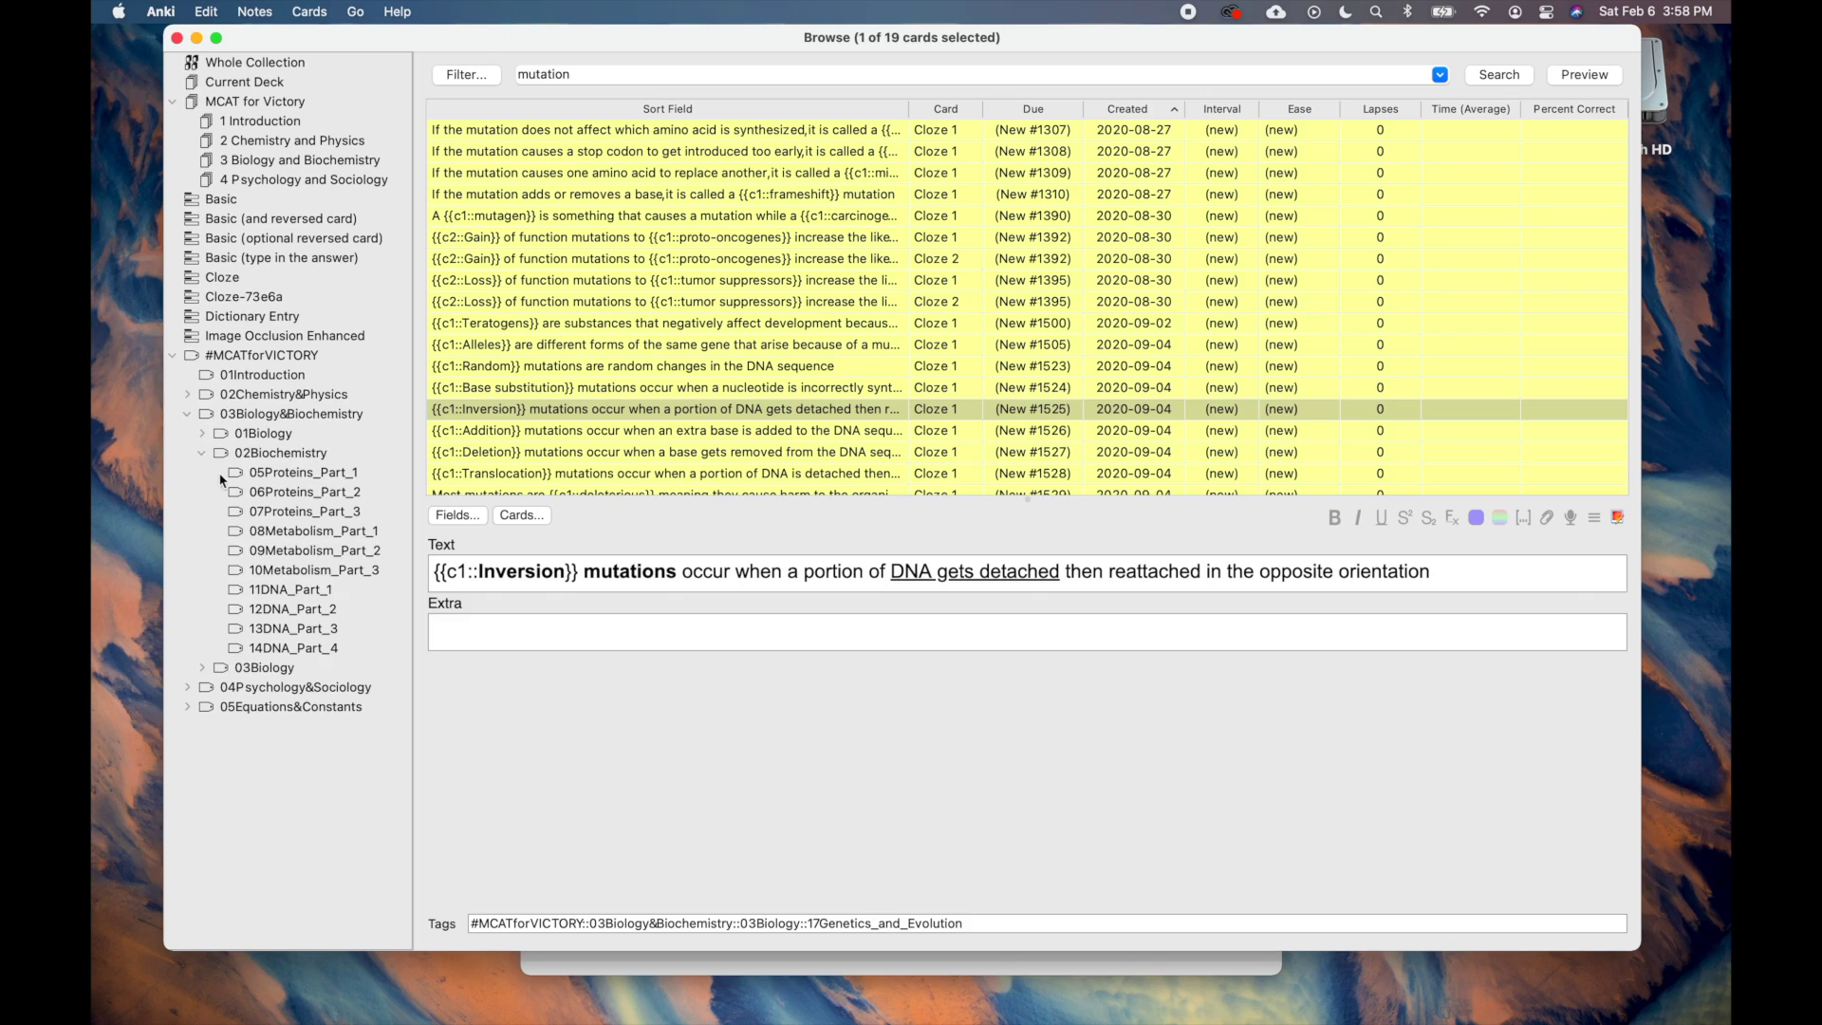
click(318, 630)
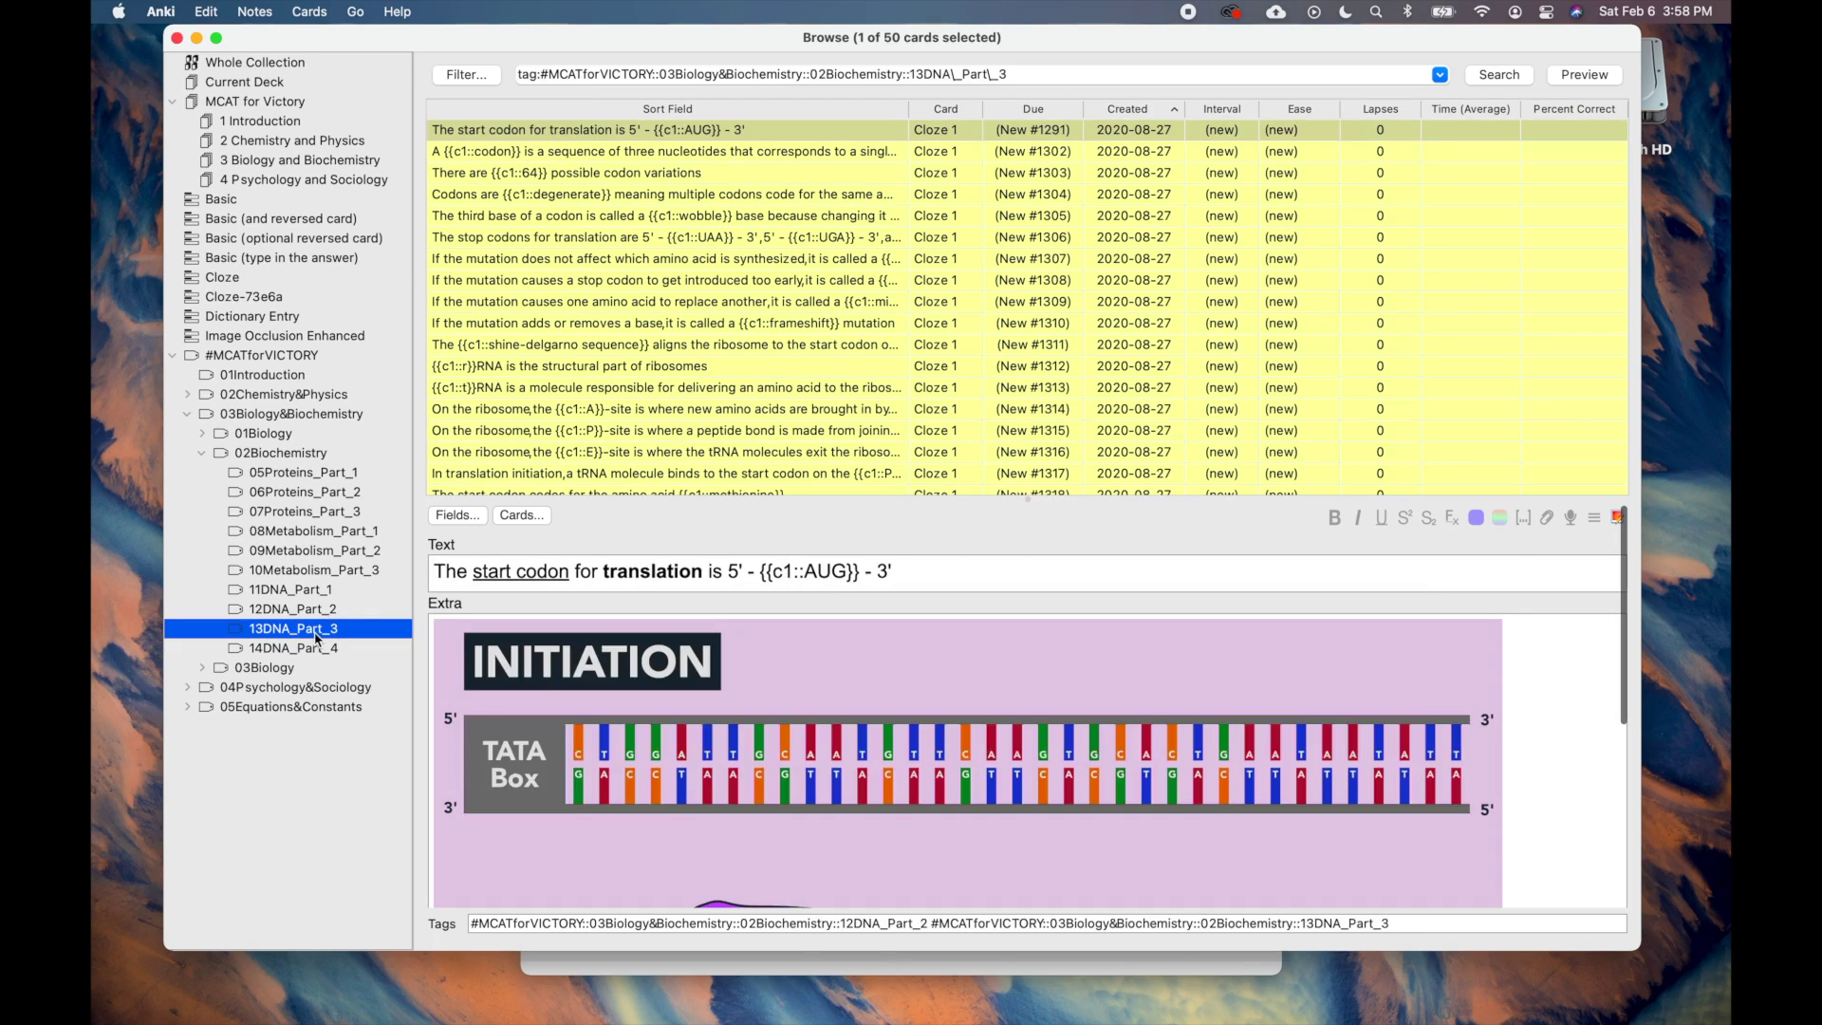
Add 'mutation' to the tag search and view the four matches, cards #1307 to #1310.
click(1023, 77)
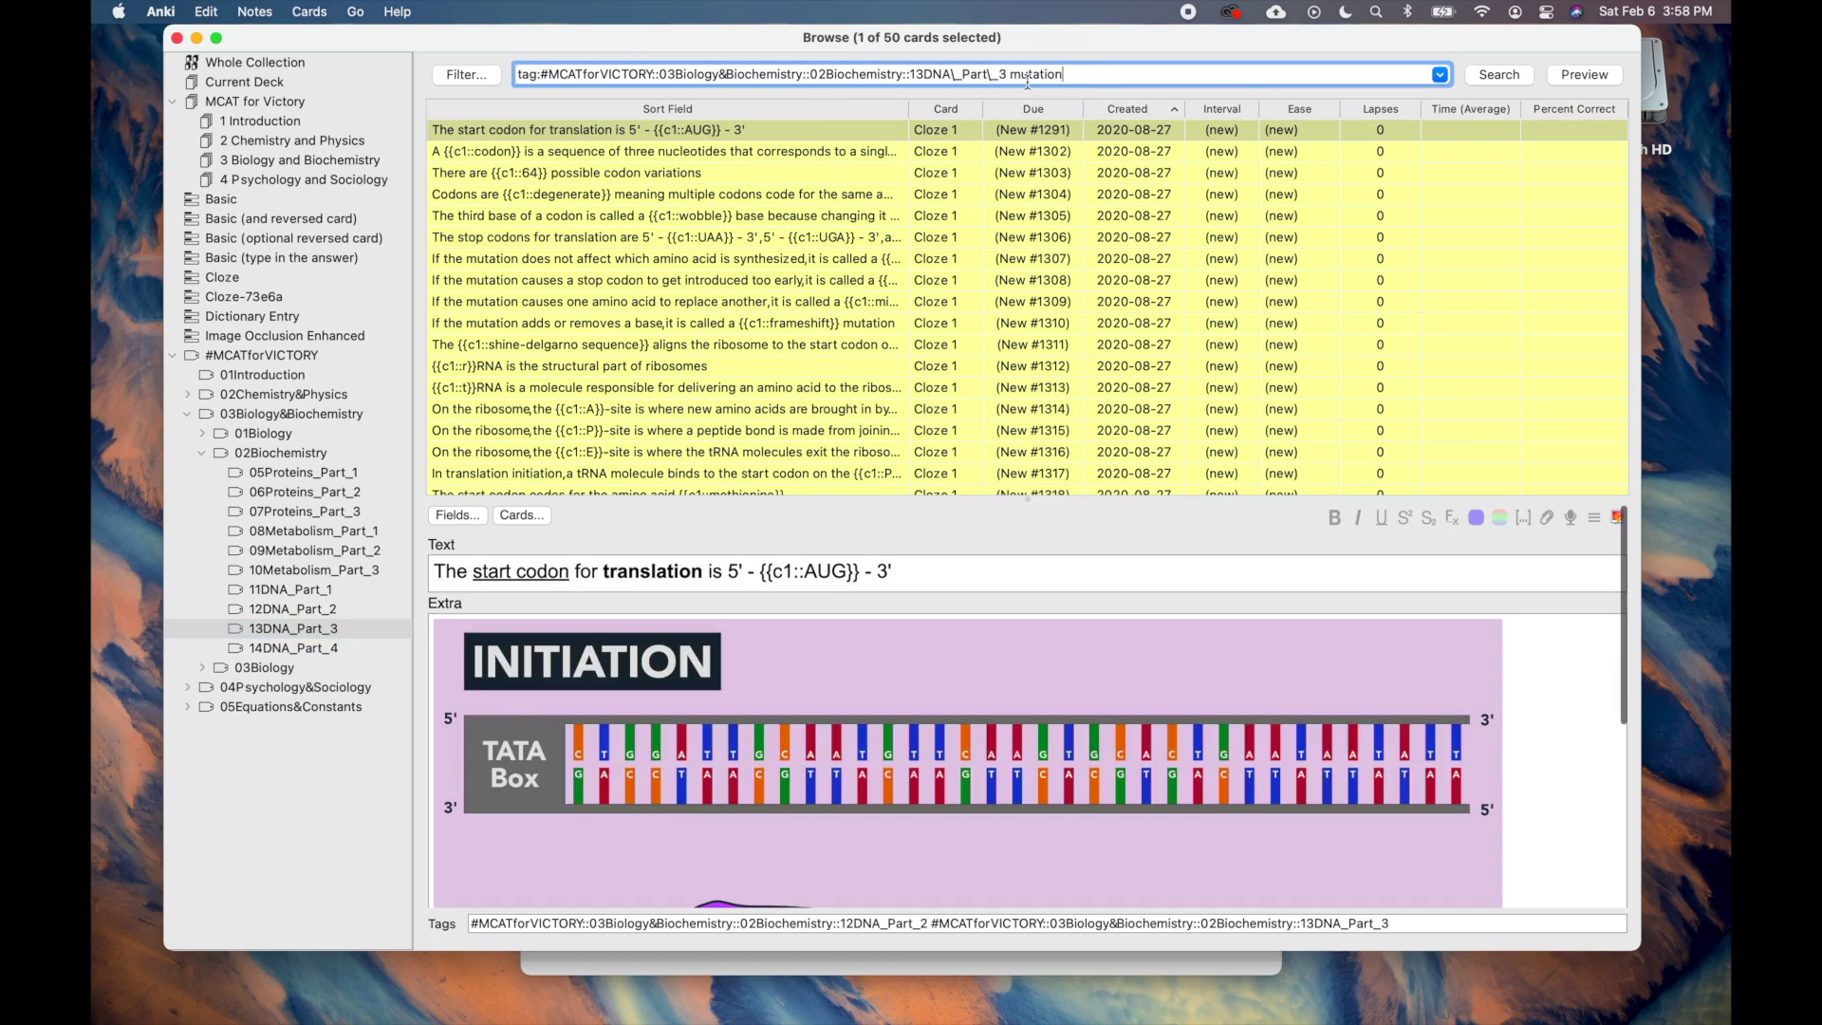
key(Return)
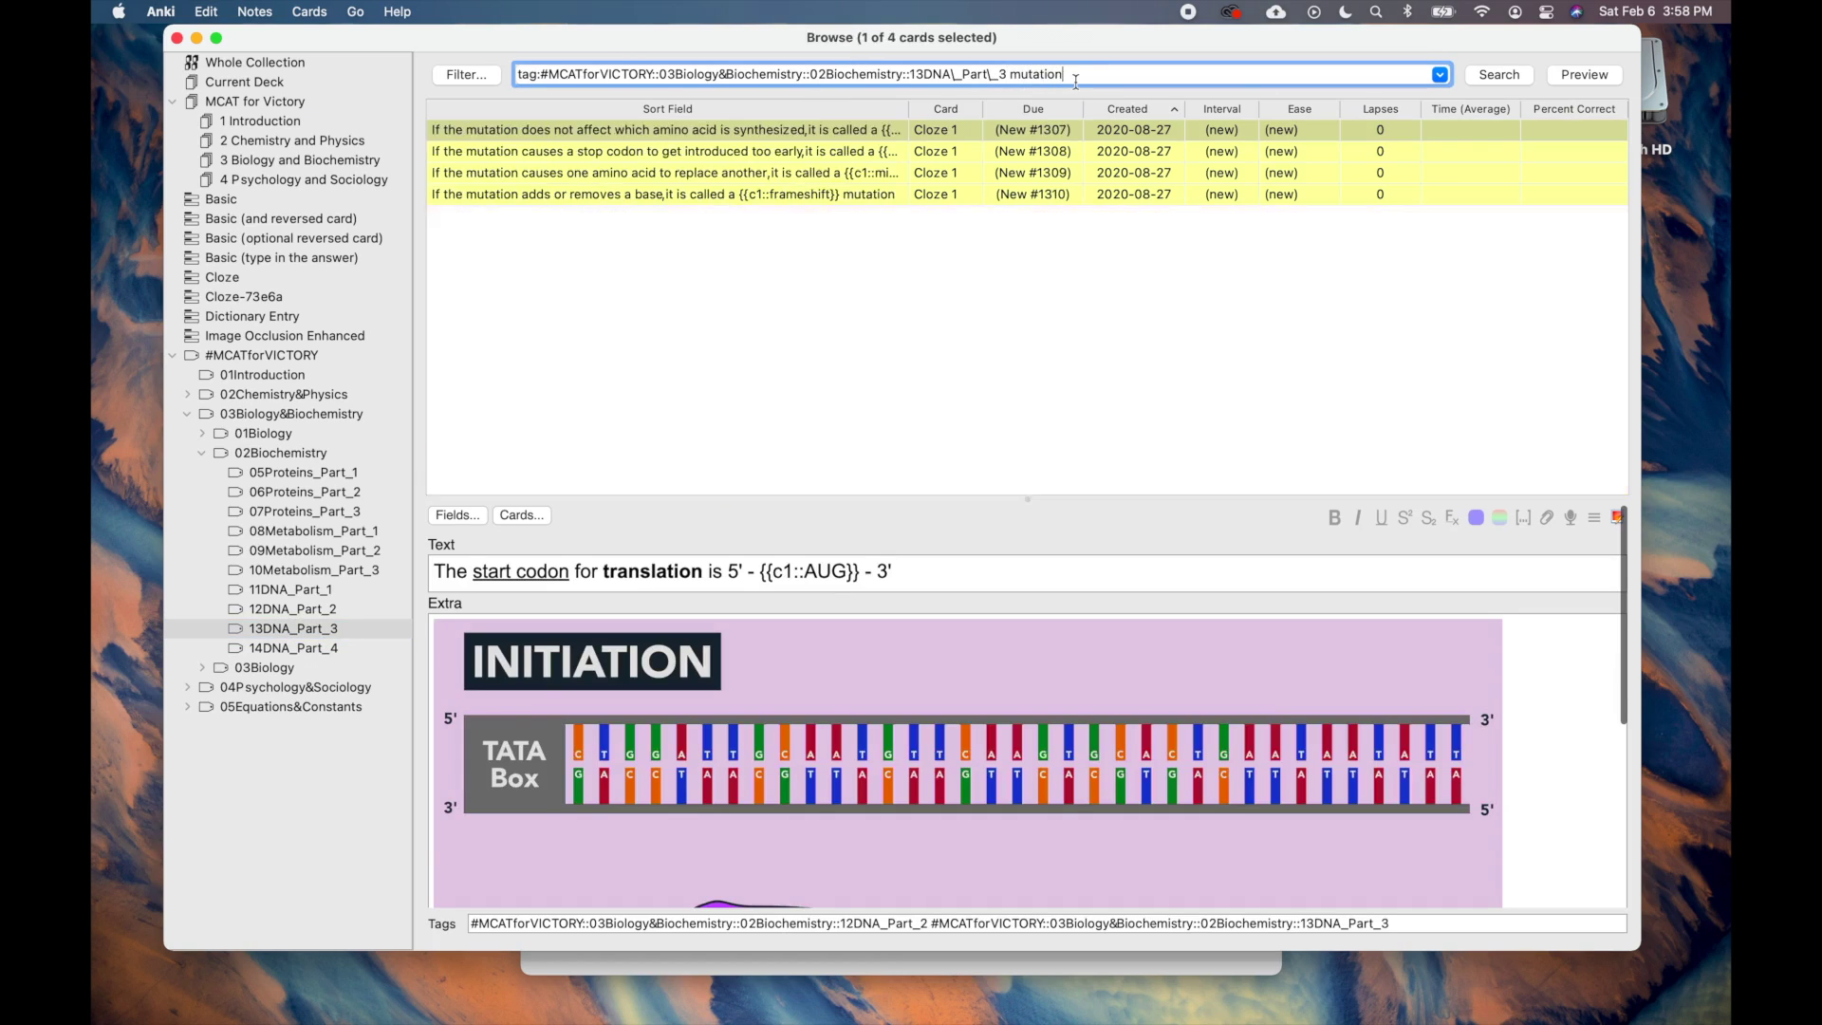
click(833, 152)
click(819, 176)
click(815, 197)
click(839, 152)
click(880, 131)
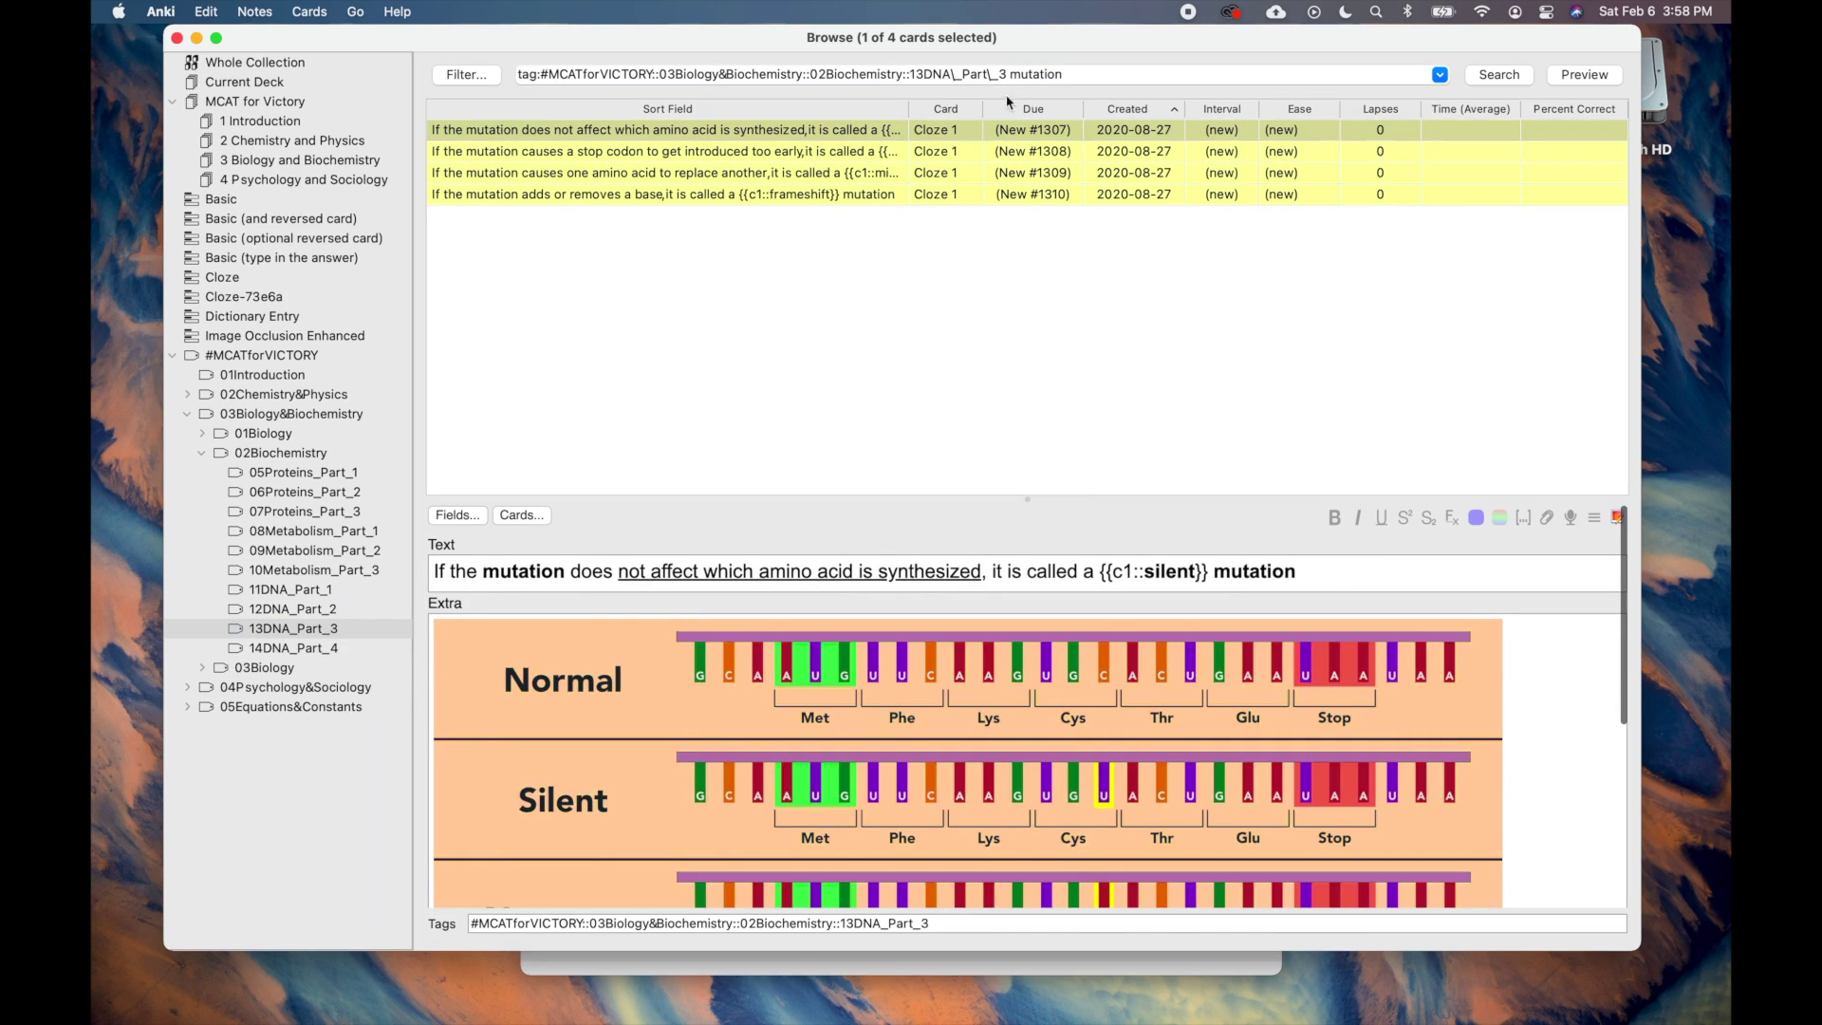
key(super+f)
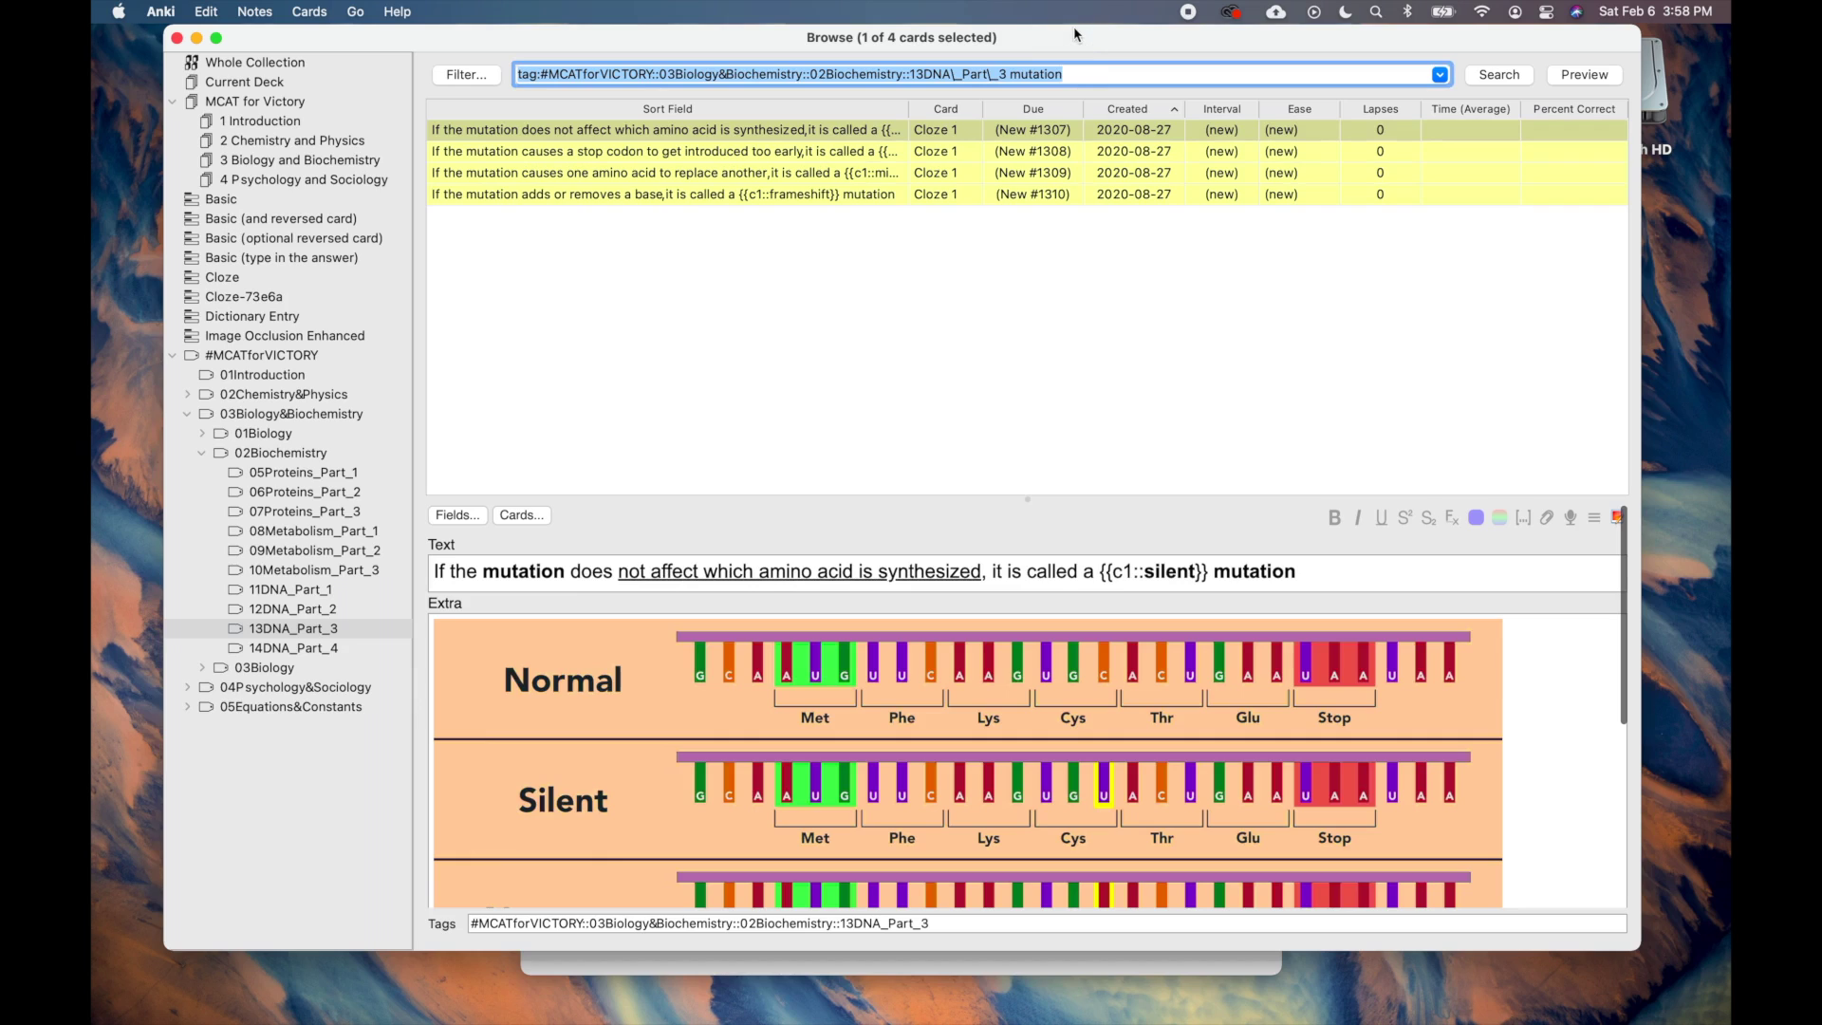
Search for 'mutation amino acid' and view the missense and silent mutation cards.
click(466, 76)
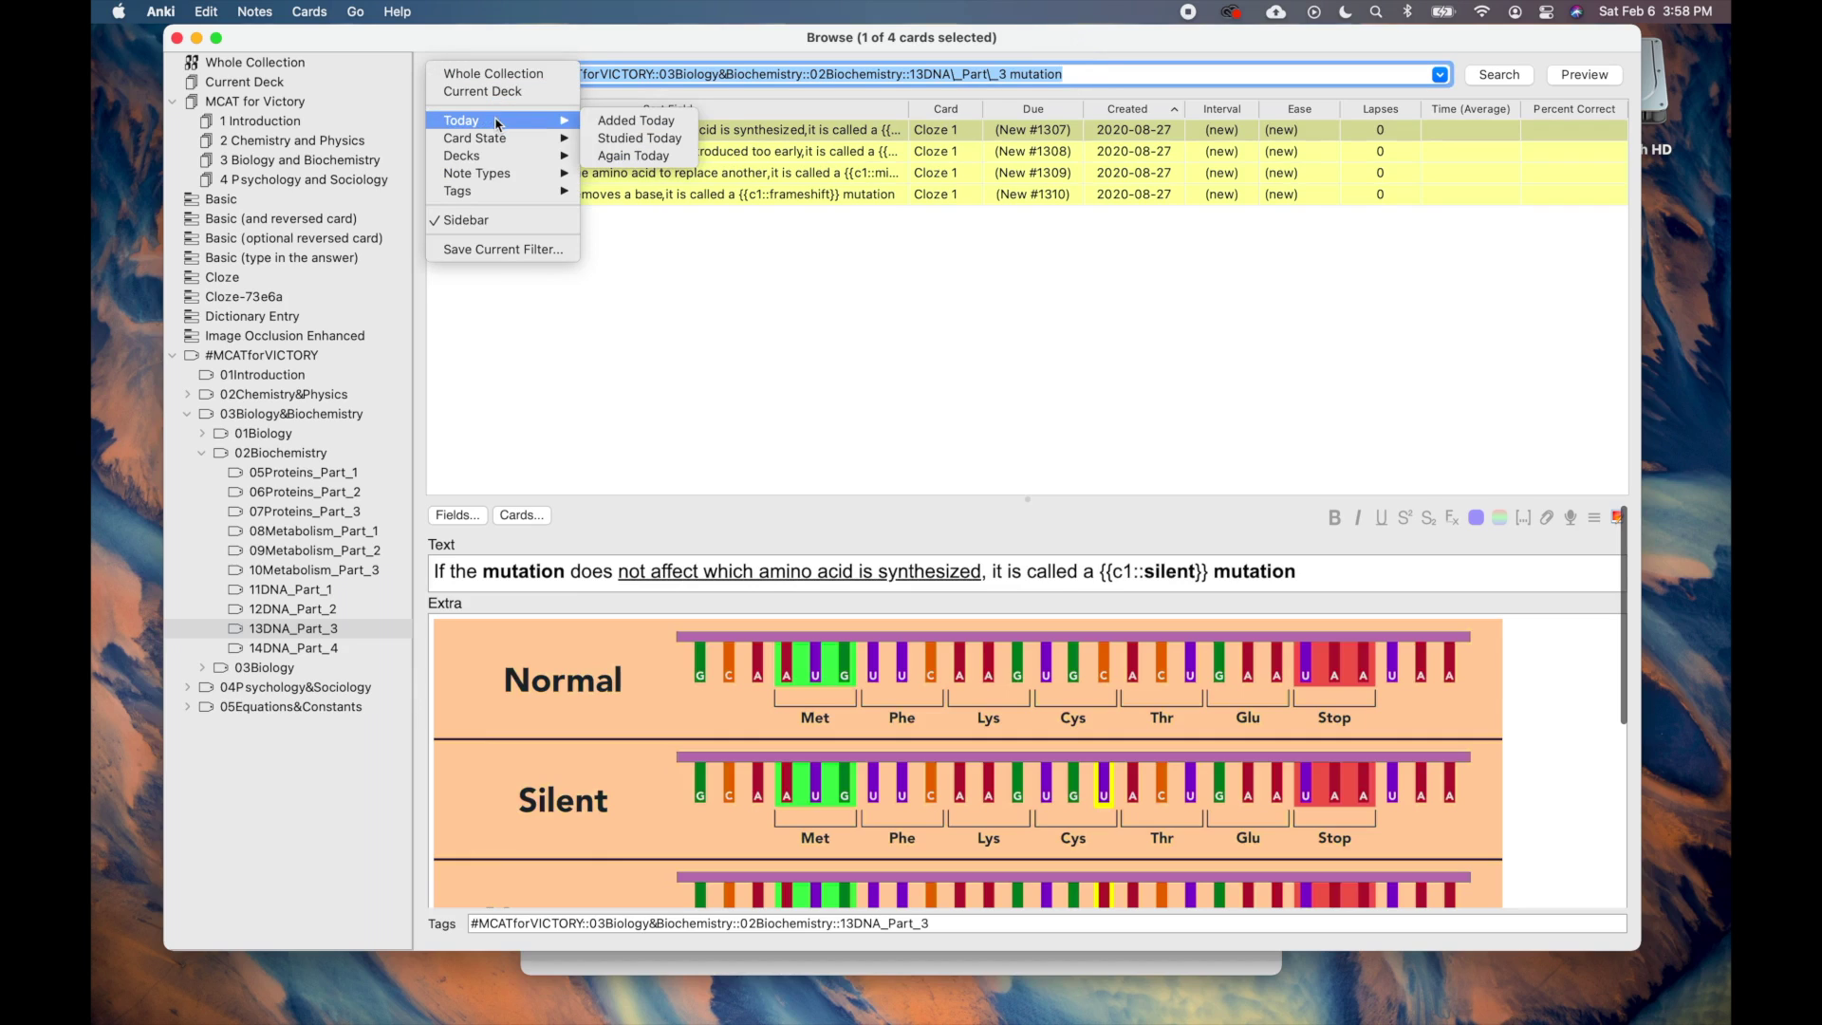
mouse_move(501, 140)
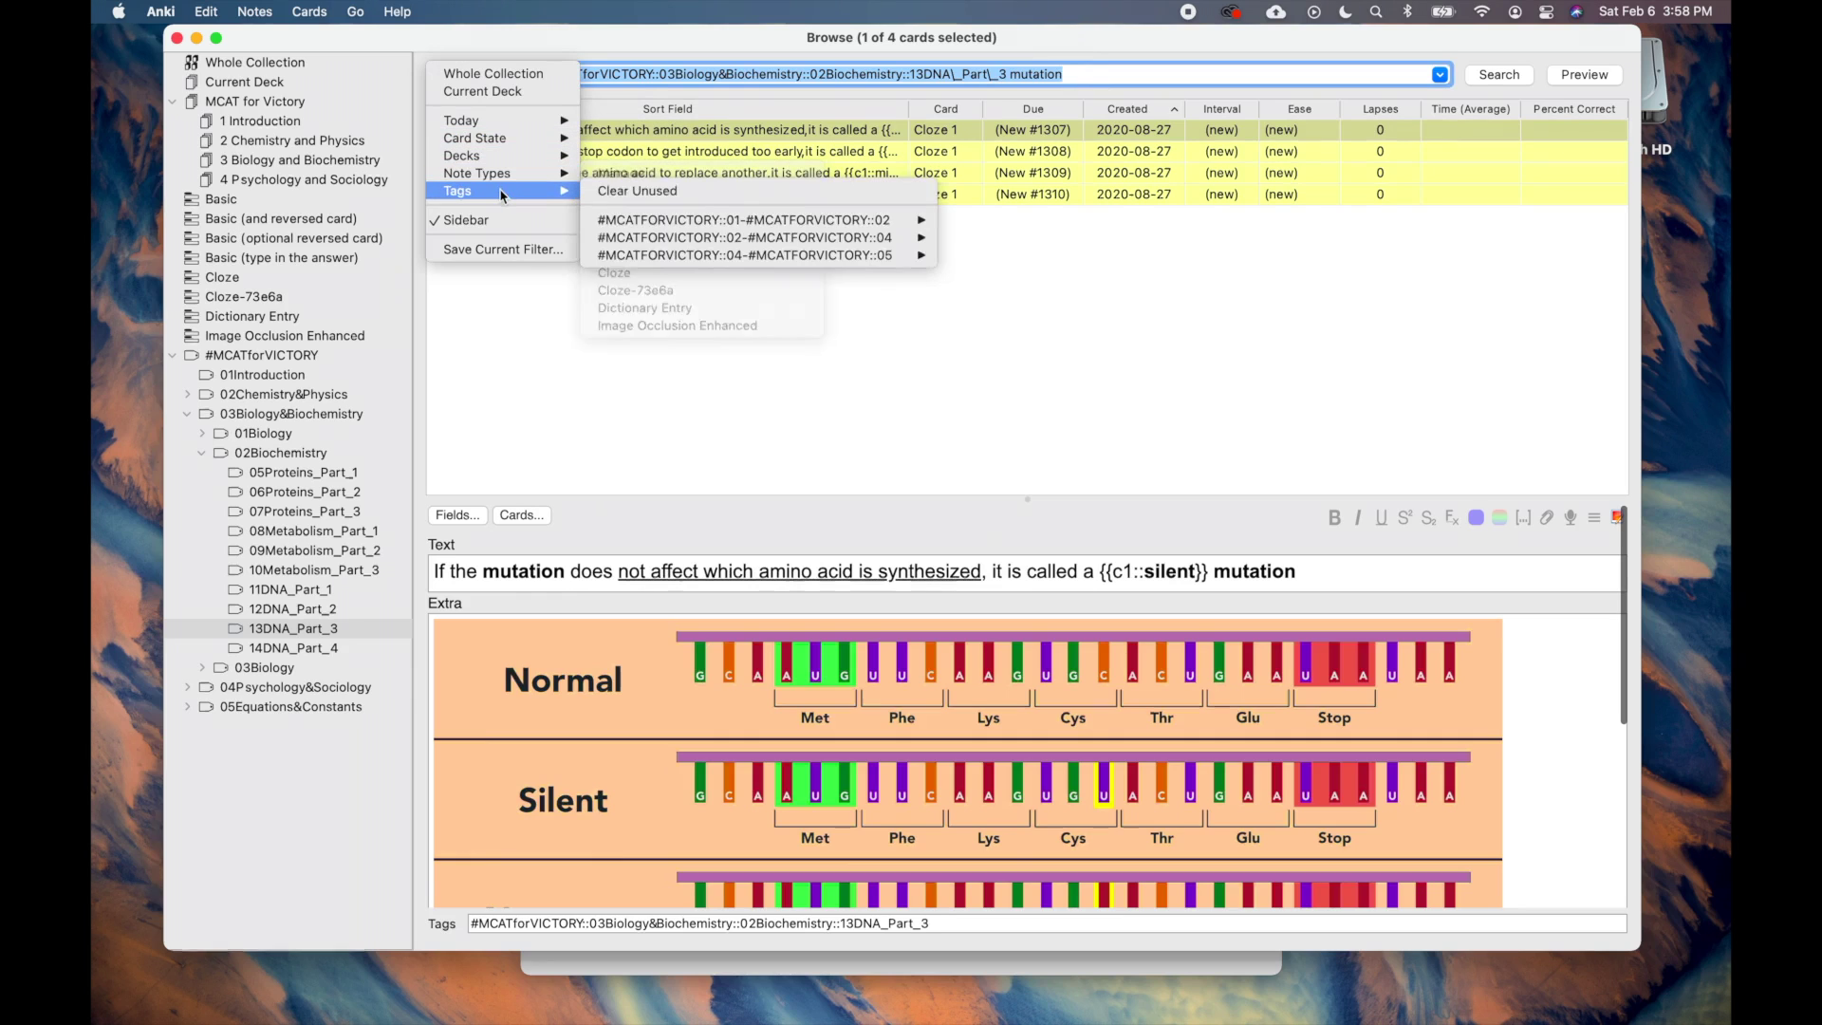
click(1068, 74)
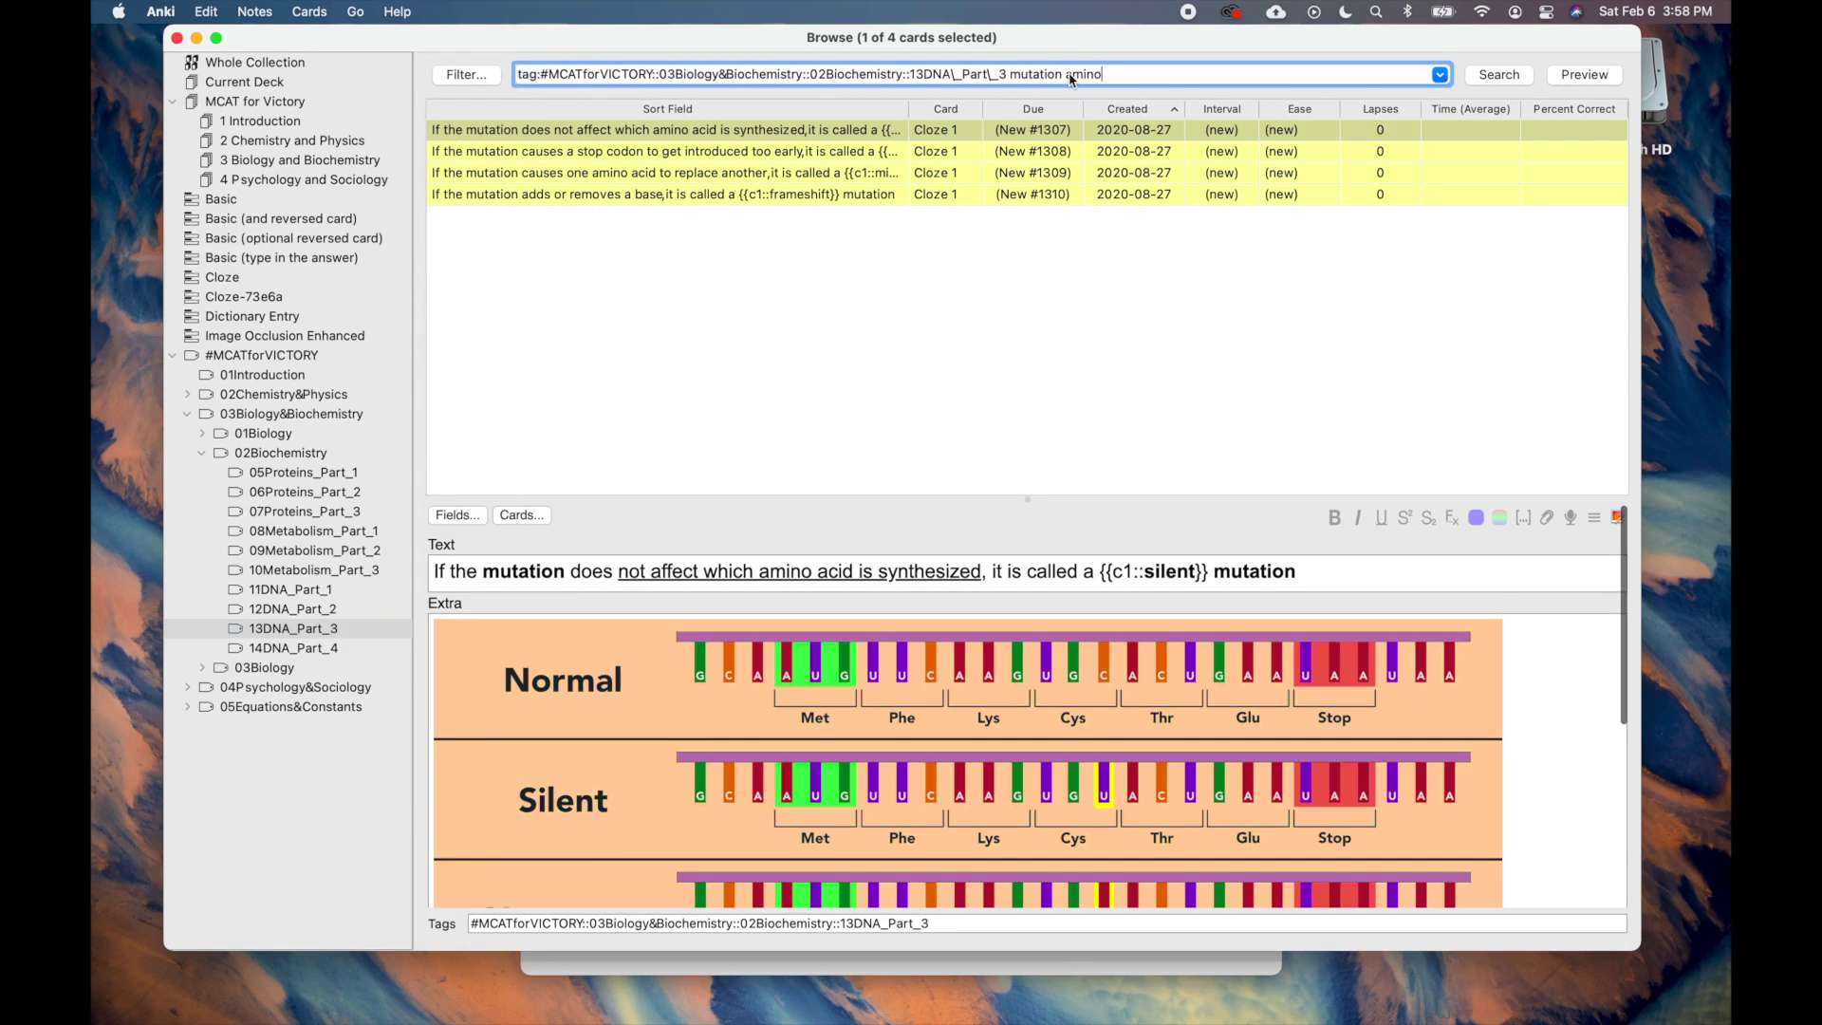
key(Return)
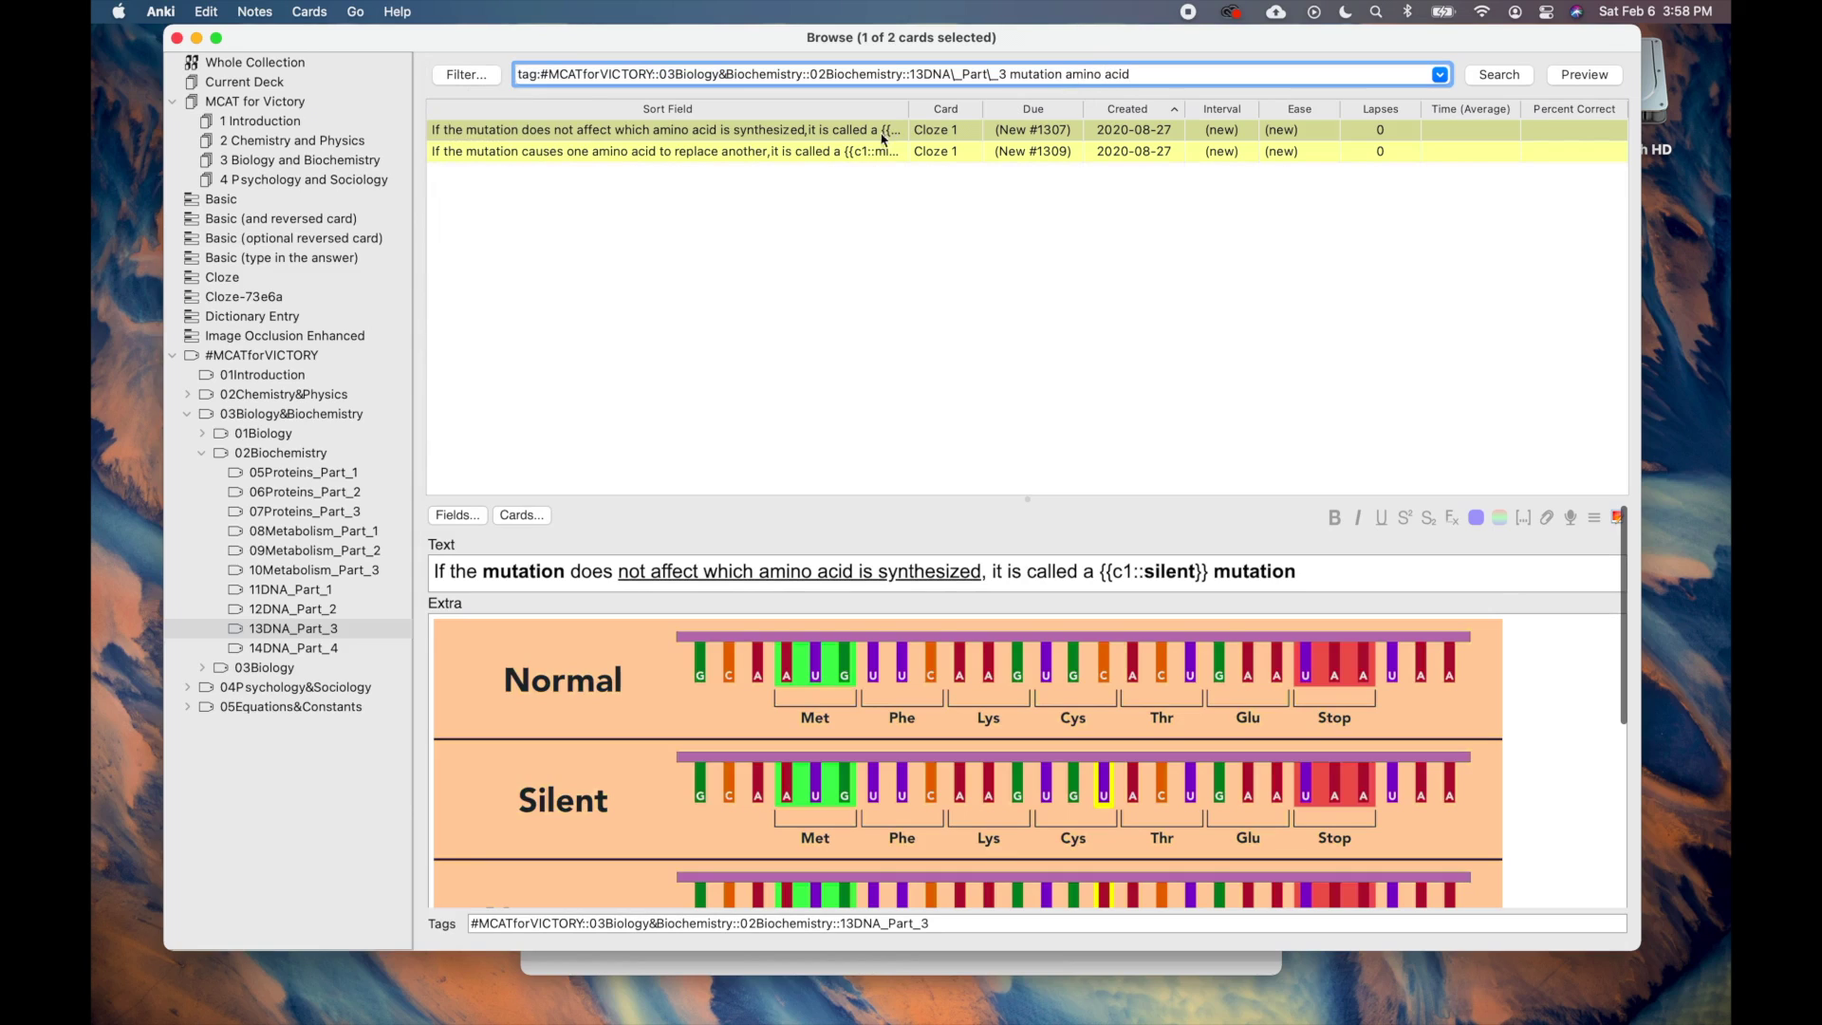
click(882, 151)
click(885, 135)
Broaden the query to 'mutation or amino acid' and view the proline, nonsense mutation and GABA cards.
click(1140, 74)
text(or)
key(Return)
click(728, 179)
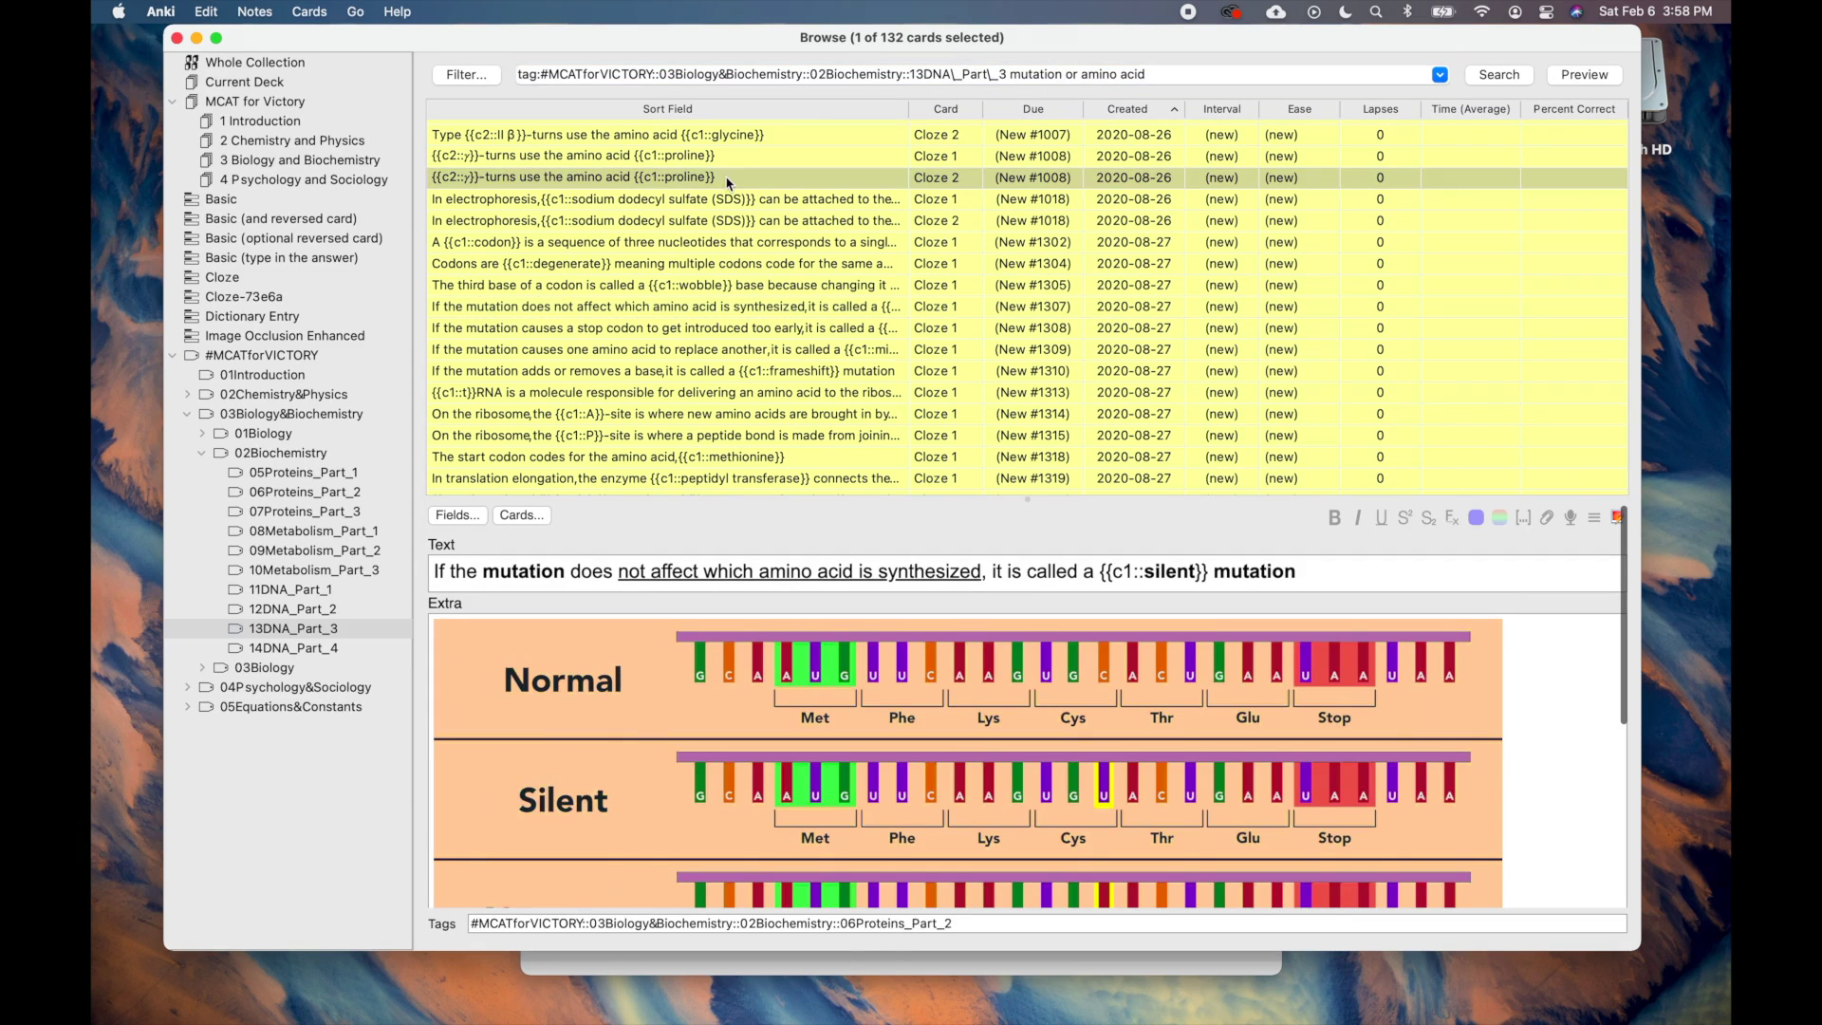
click(725, 330)
scroll(725, 335, down, 5)
click(749, 404)
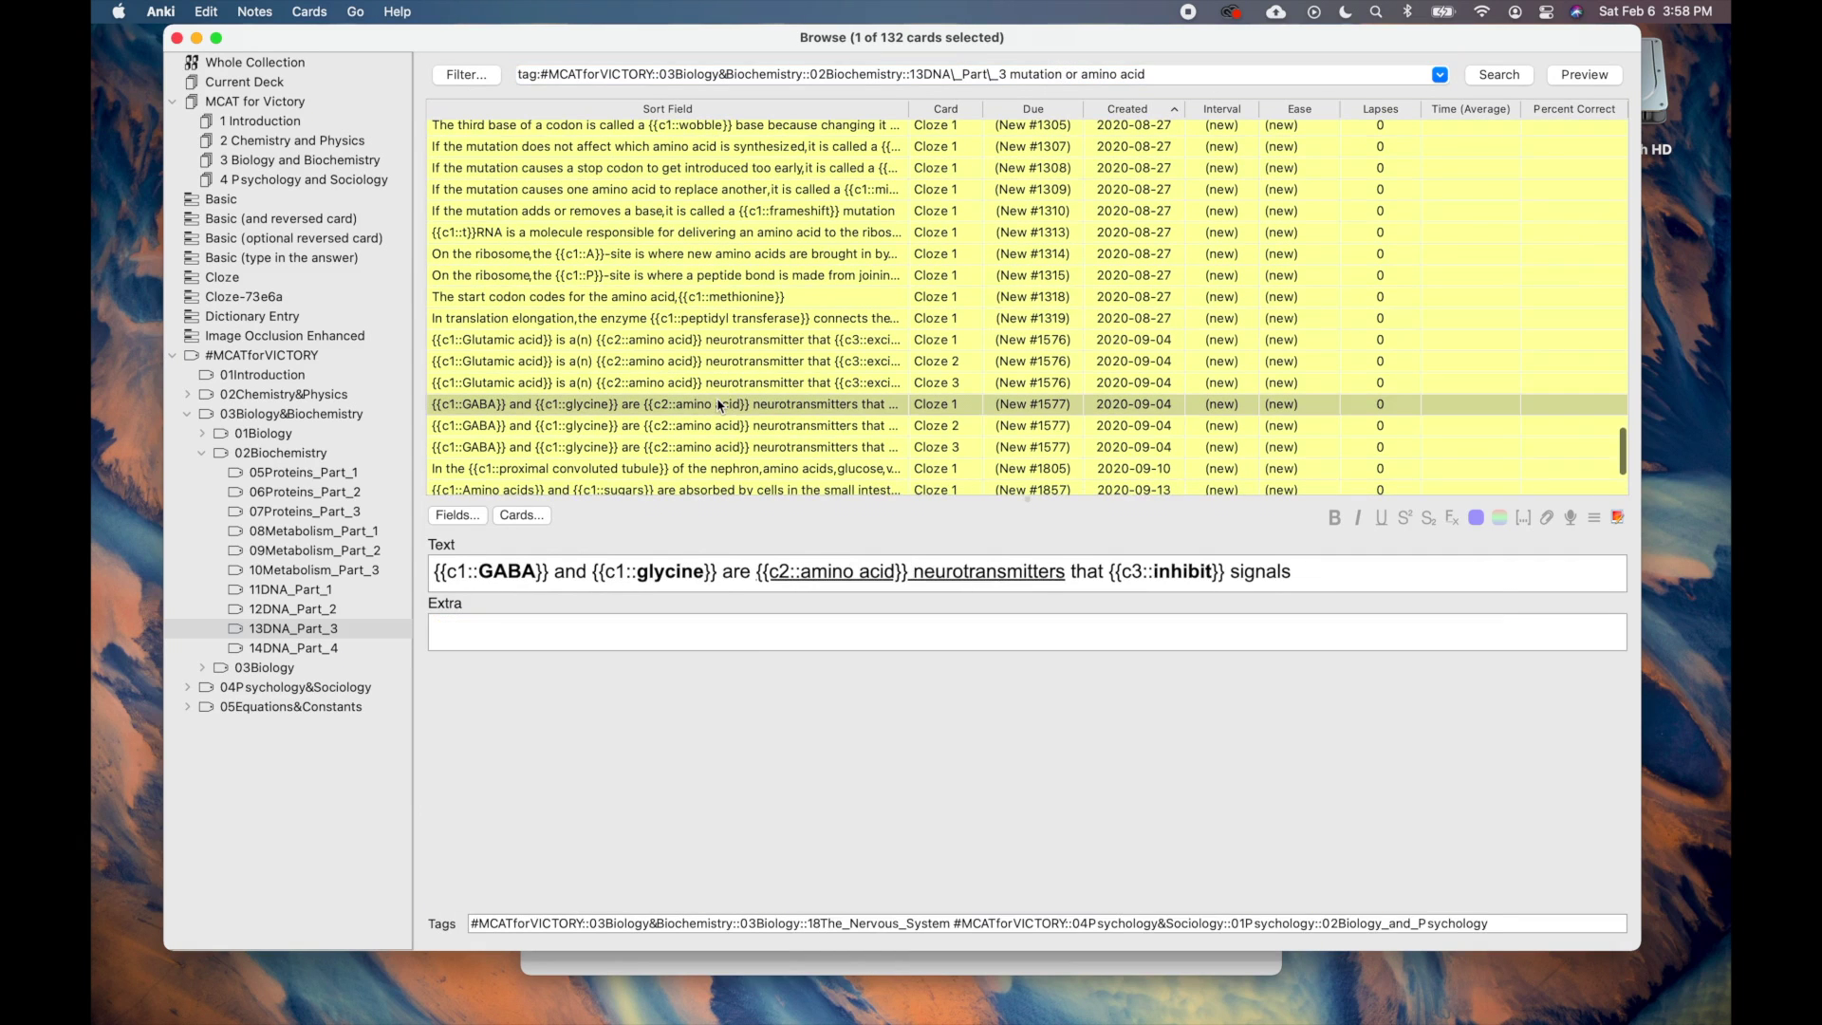
click(1166, 73)
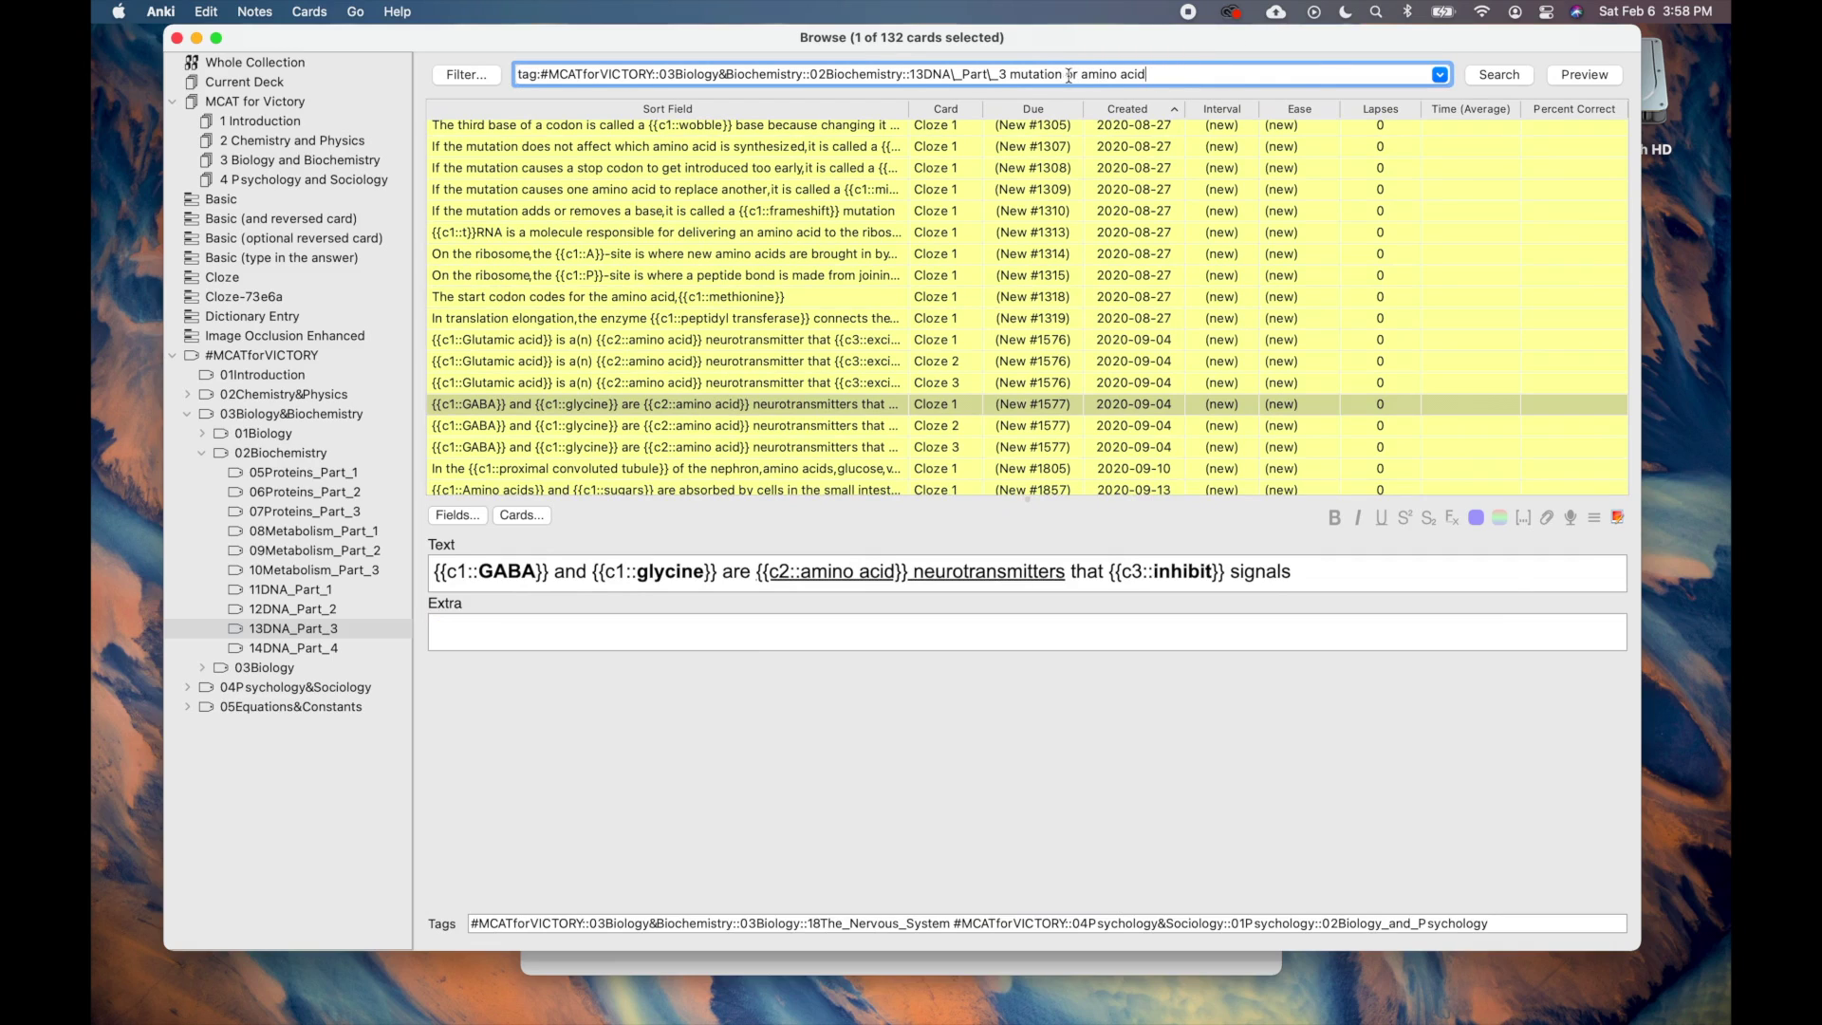
Drop 'or amino acid' from the query and search '-mutation' to exclude mutation cards.
drag(1066, 74, 1147, 75)
key(BackSpace)
click(1013, 74)
text(-)
key(Return)
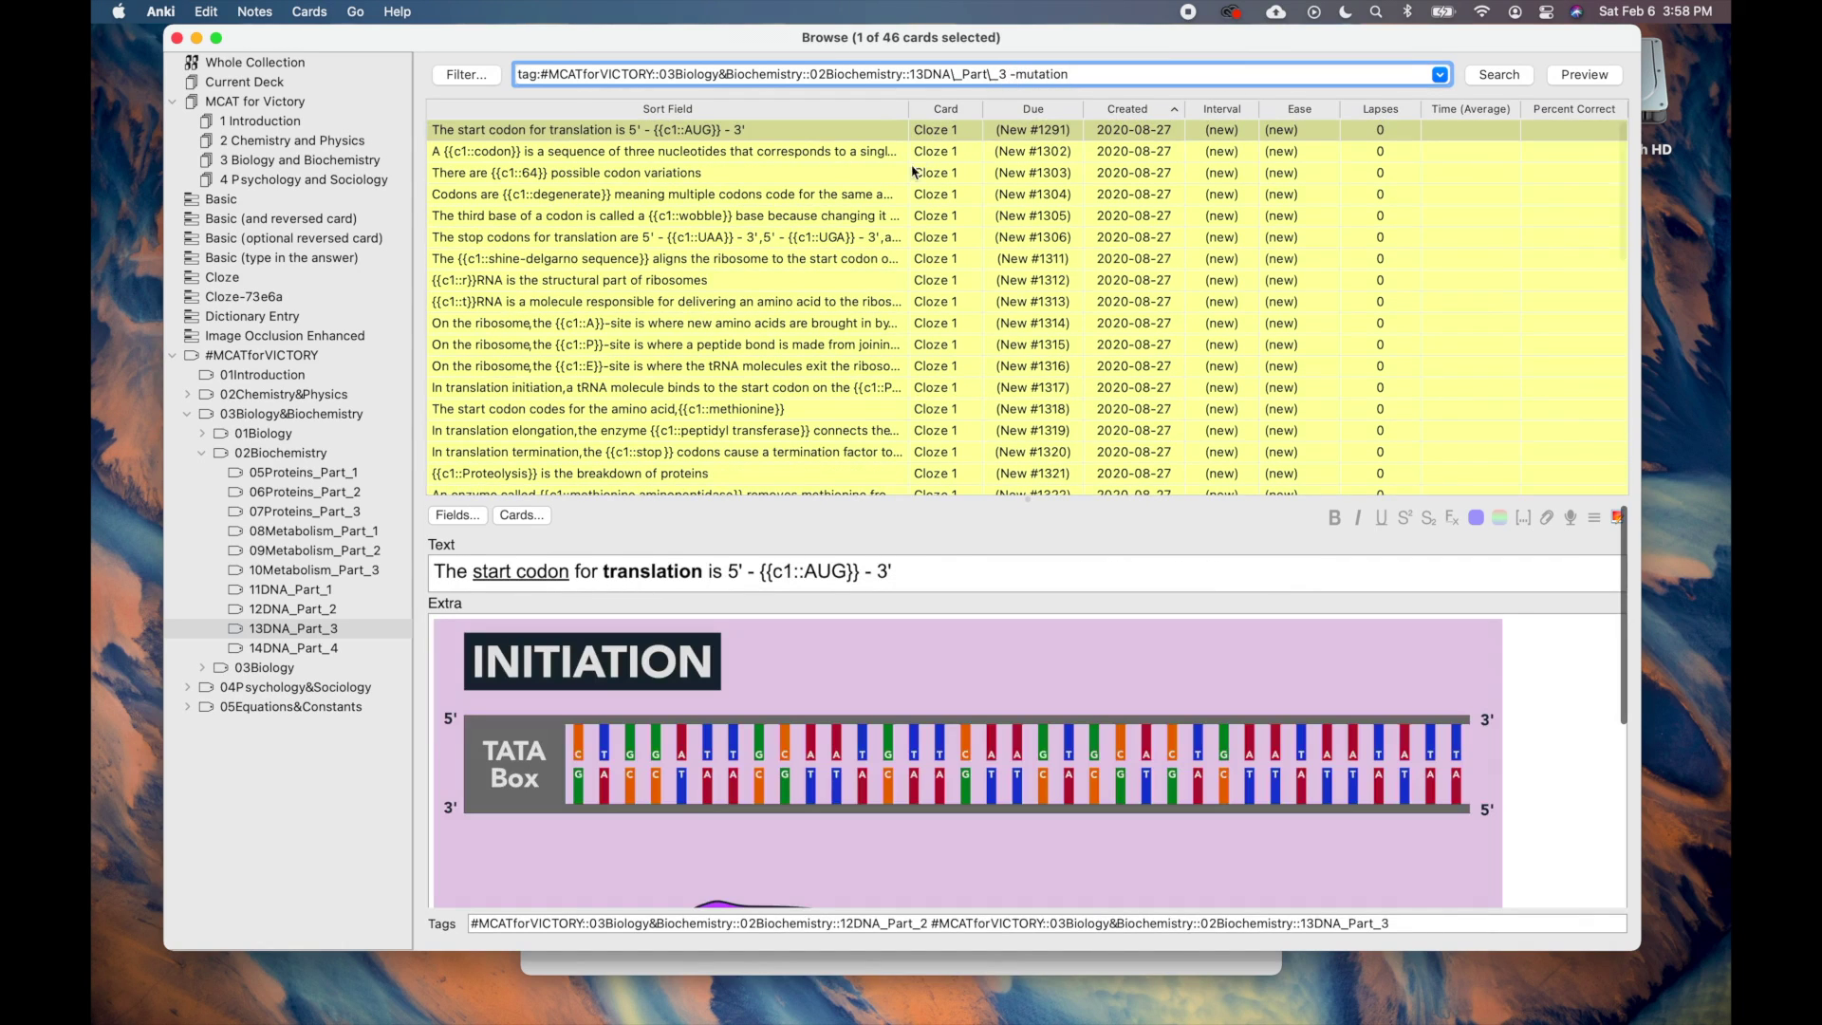
Clear the query, search 'a mutation', and inspect the Gain of function card.
triple_click(1074, 74)
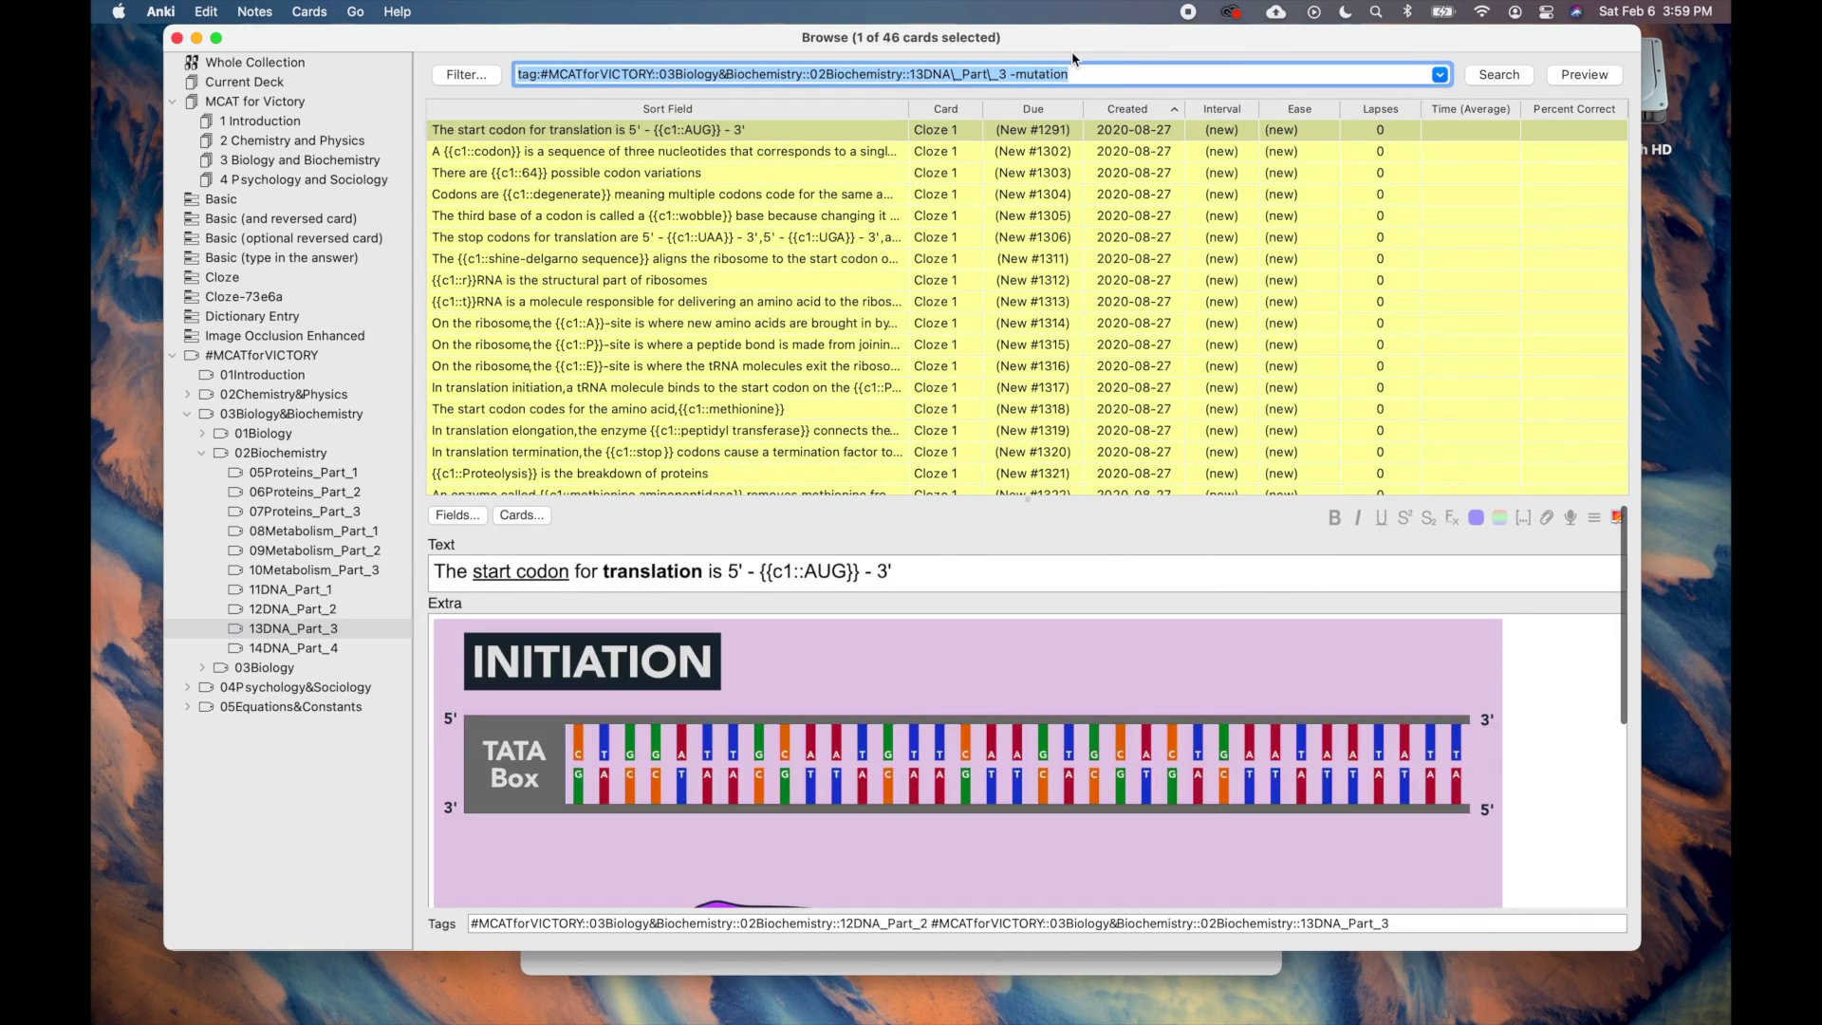
key(BackSpace)
key(Return)
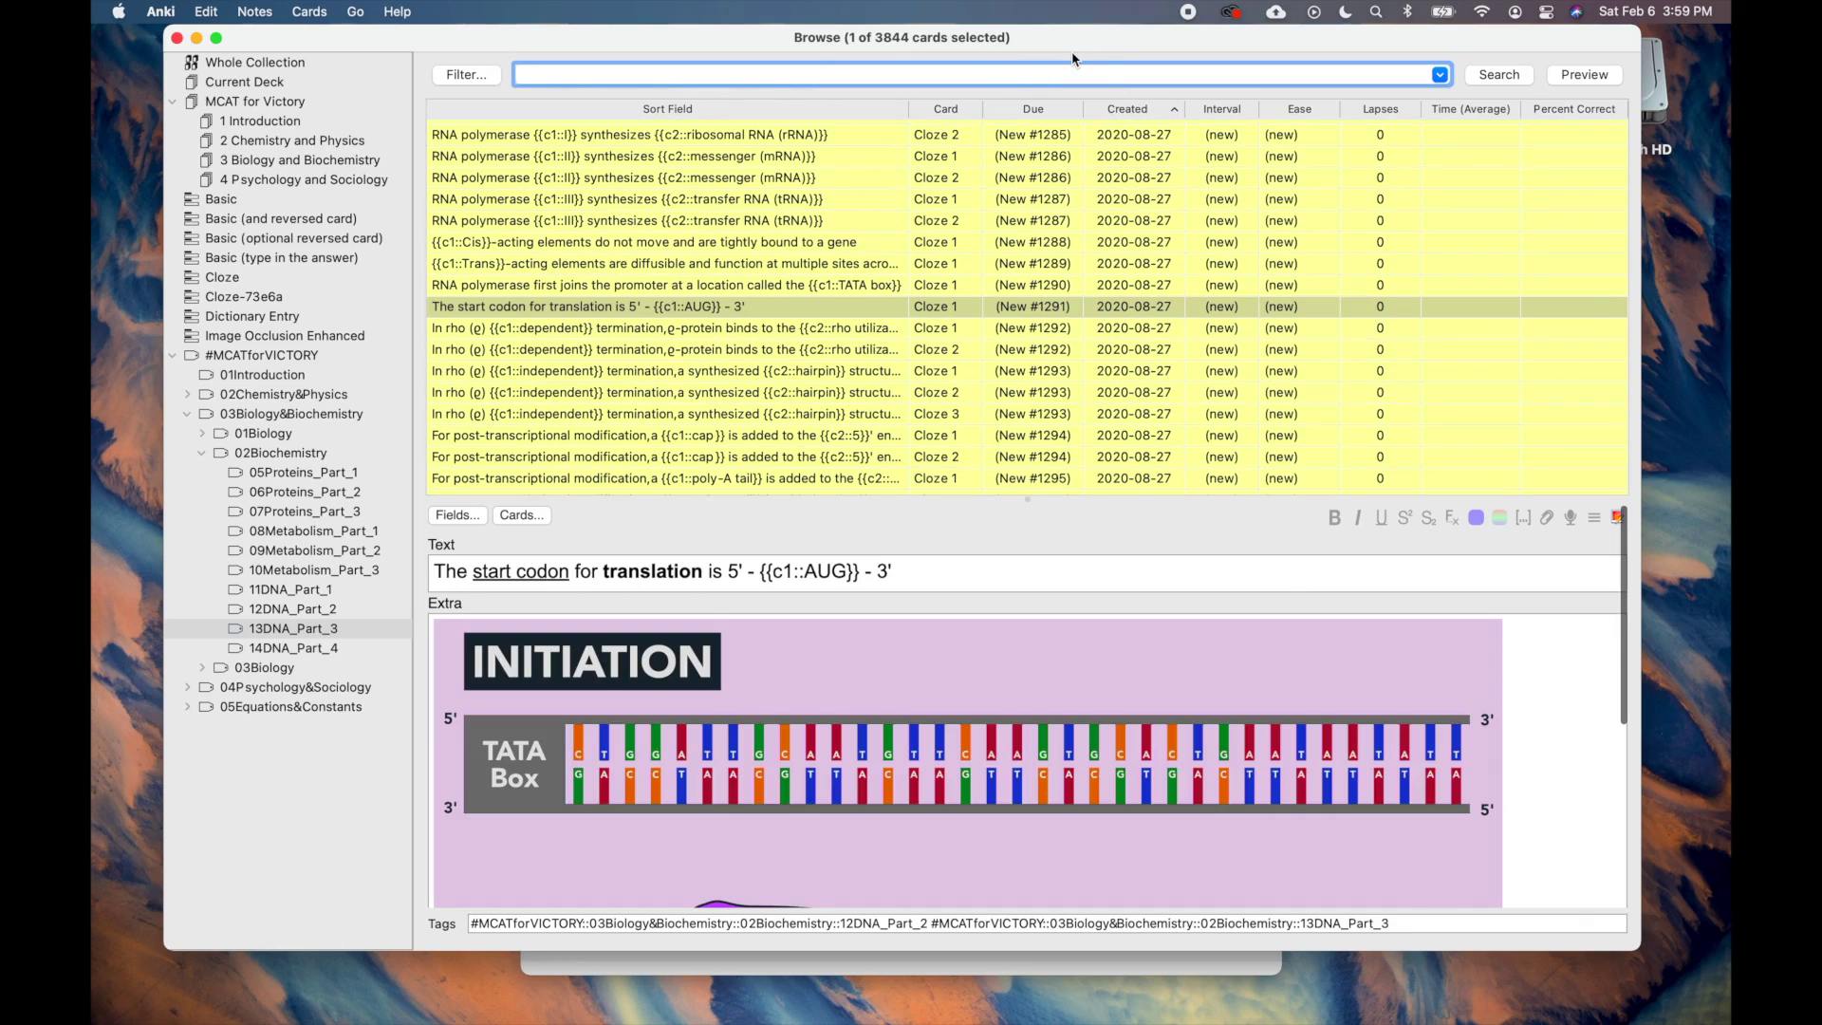
text(a mutation)
key(Return)
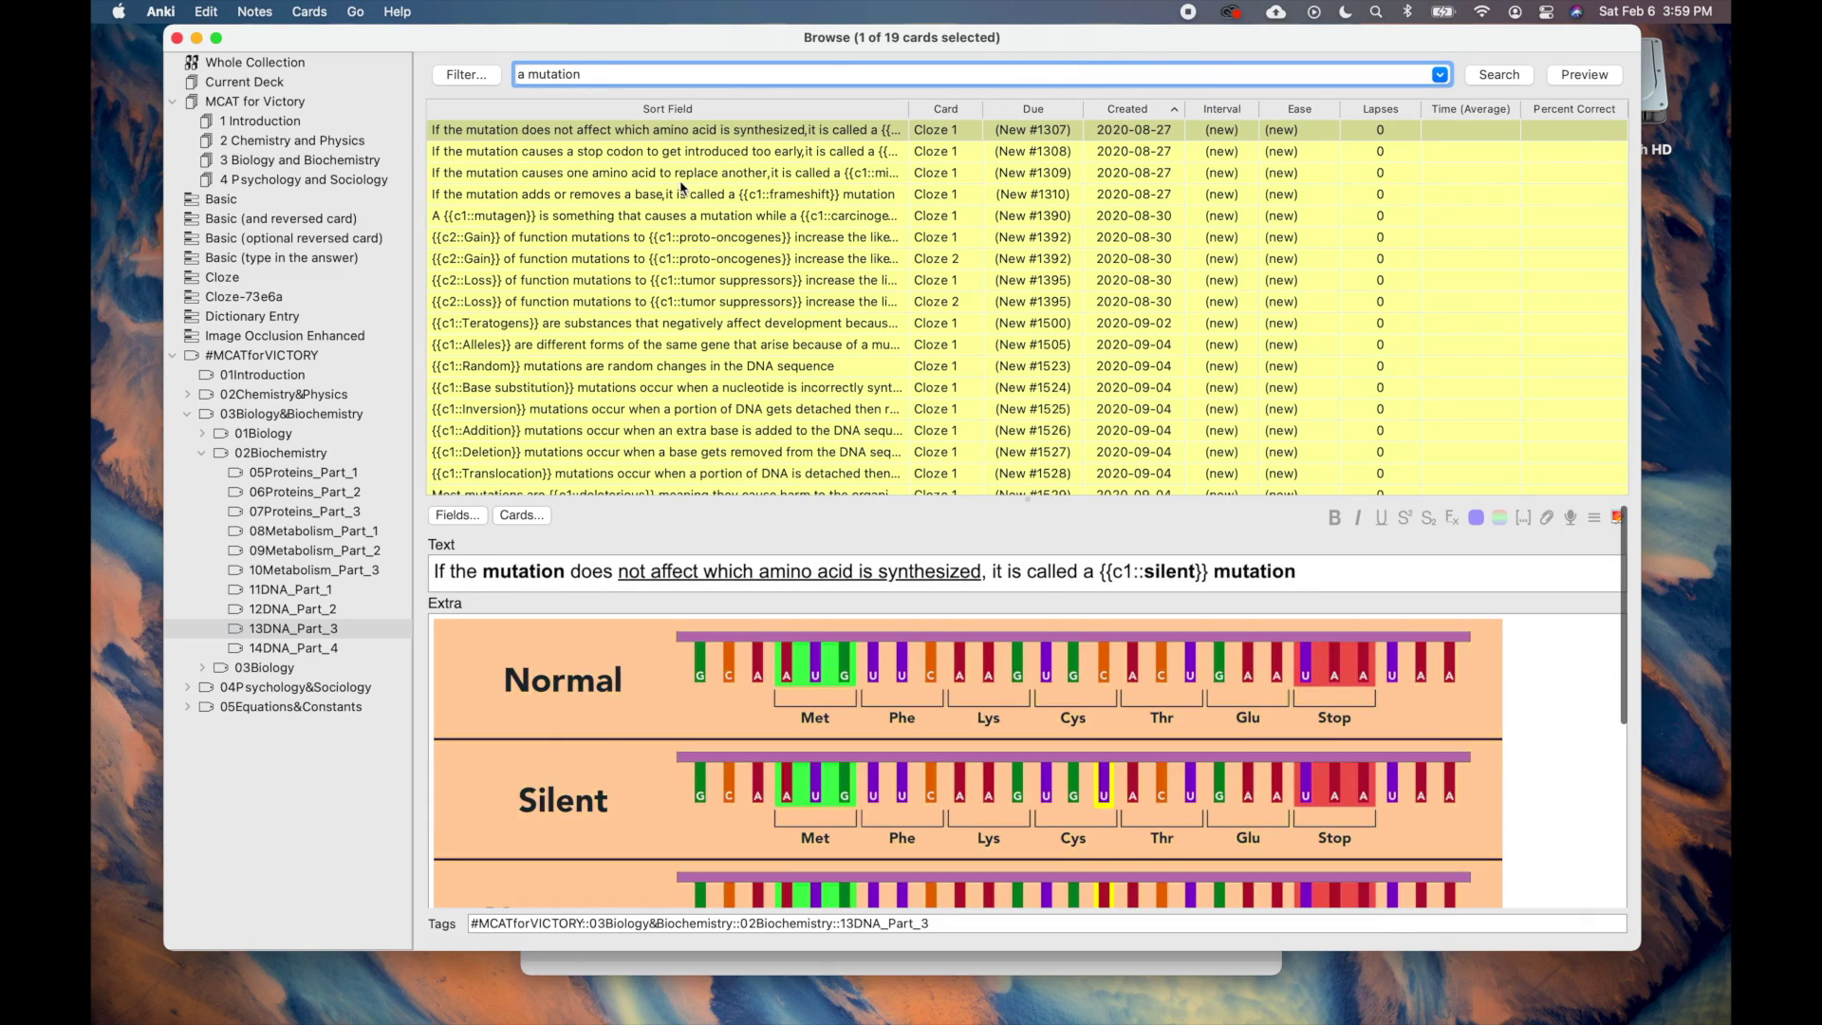
double_click(531, 570)
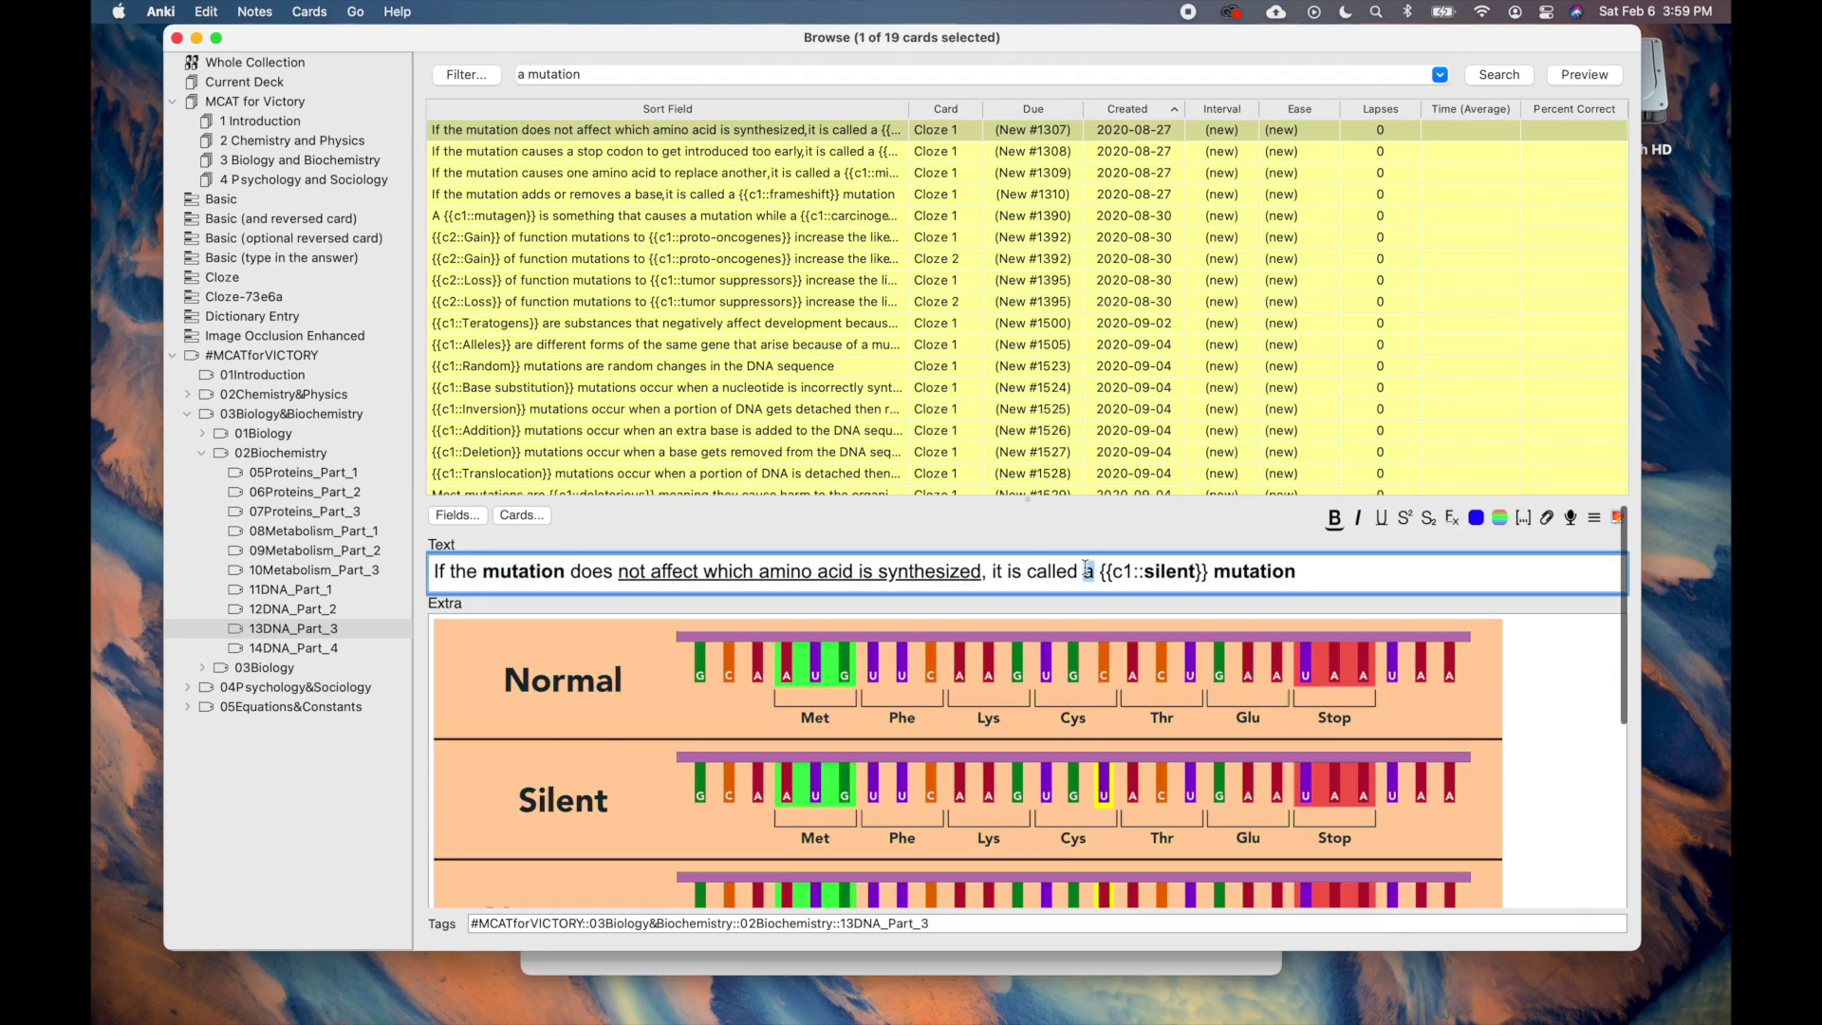
click(542, 260)
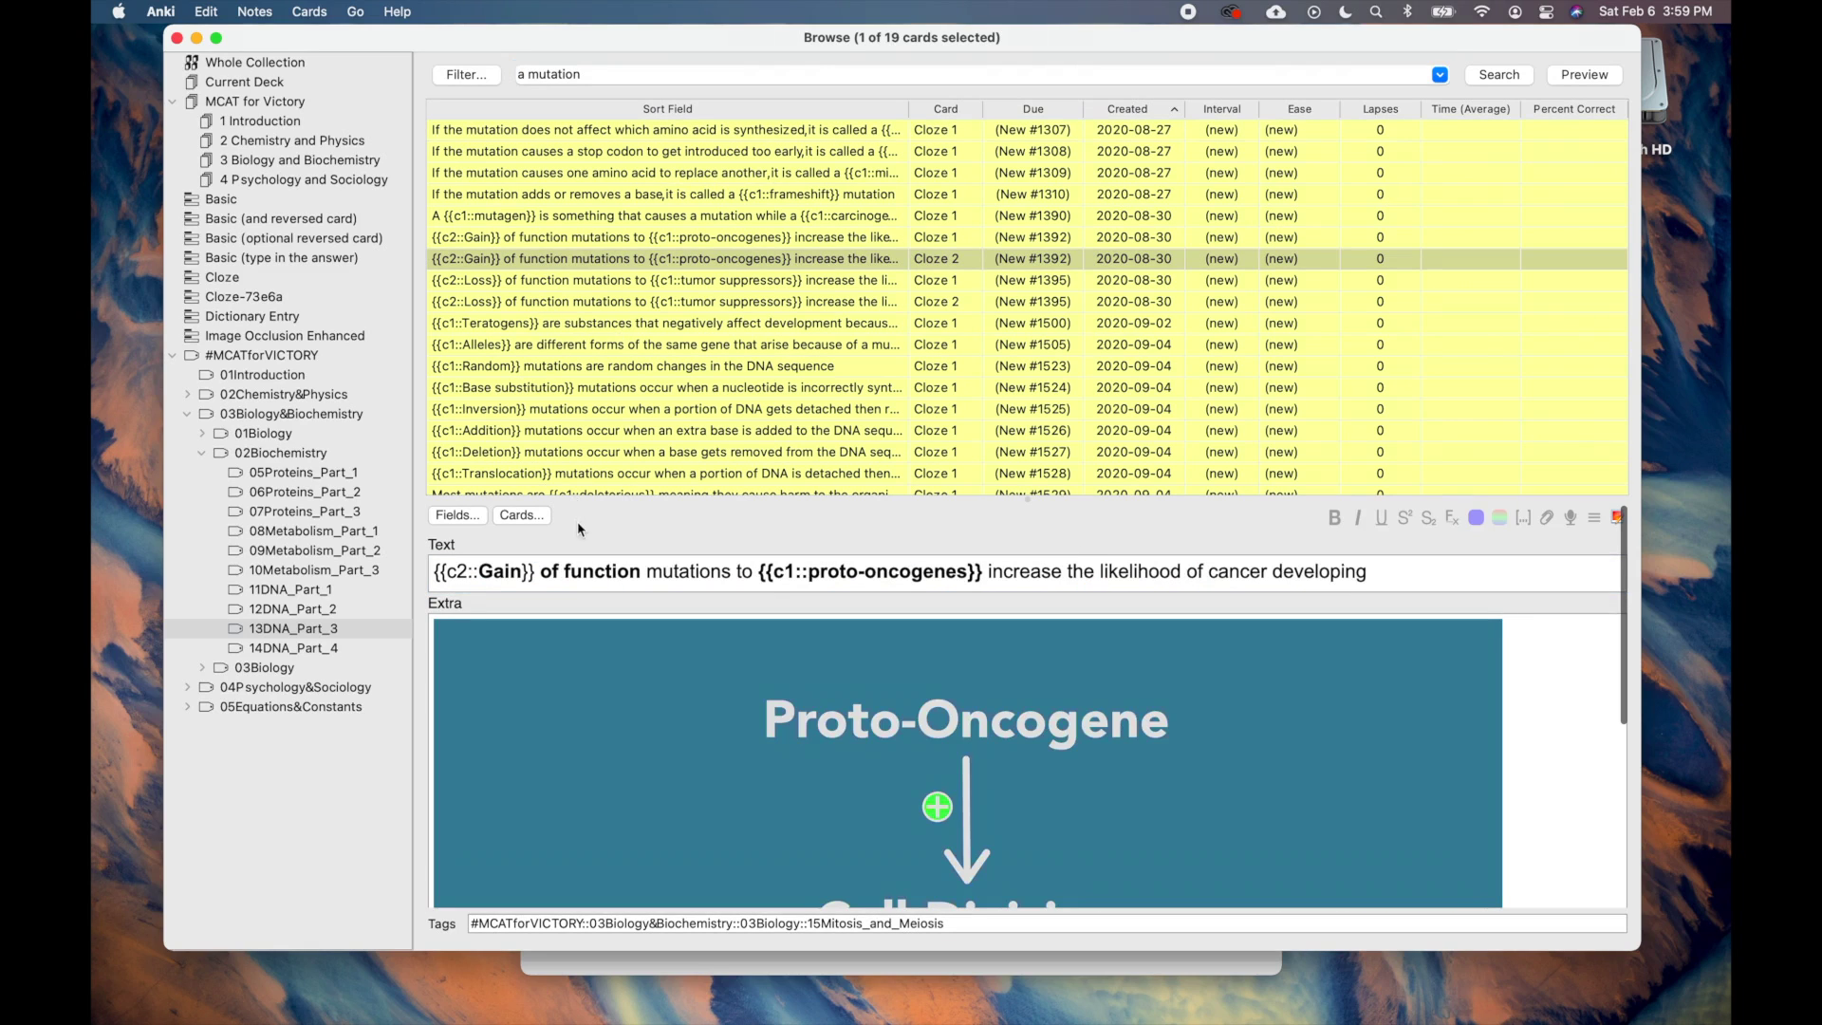
Search the exact phrase "a mutation" and highlight it in the card text.
click(520, 76)
text(")
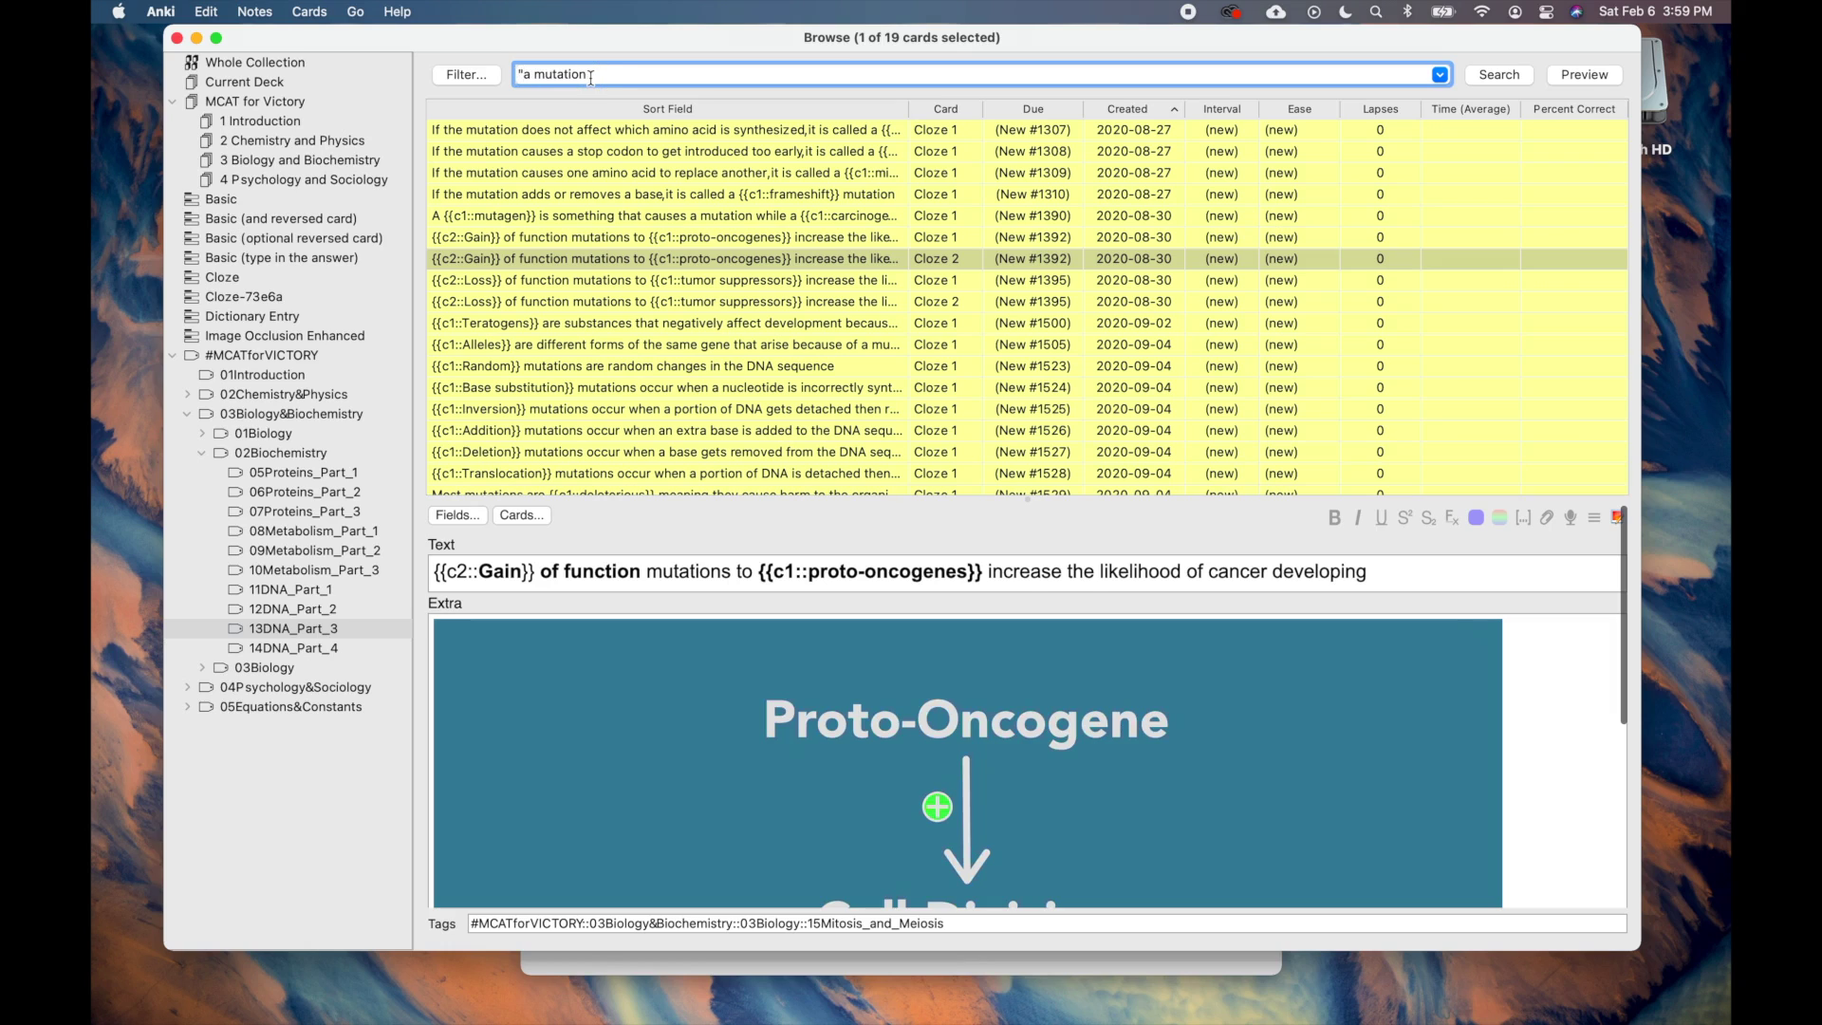
key(Return)
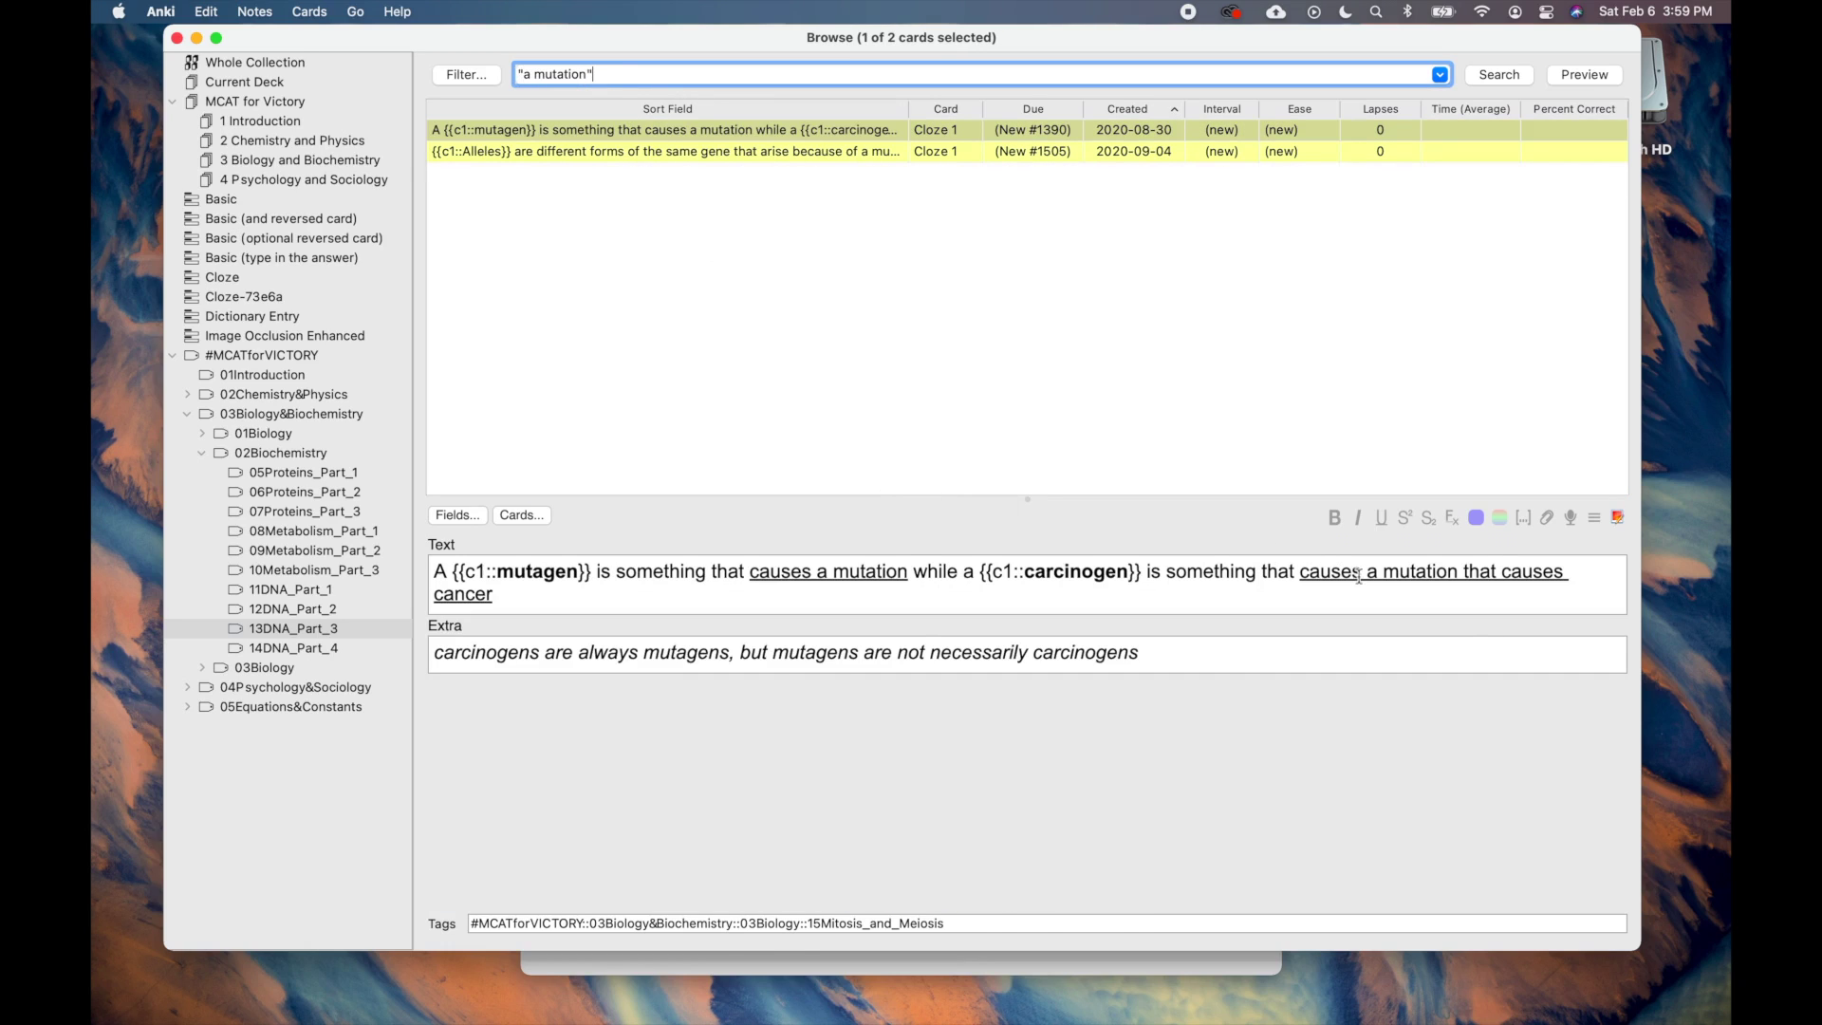
drag(1367, 572, 1459, 571)
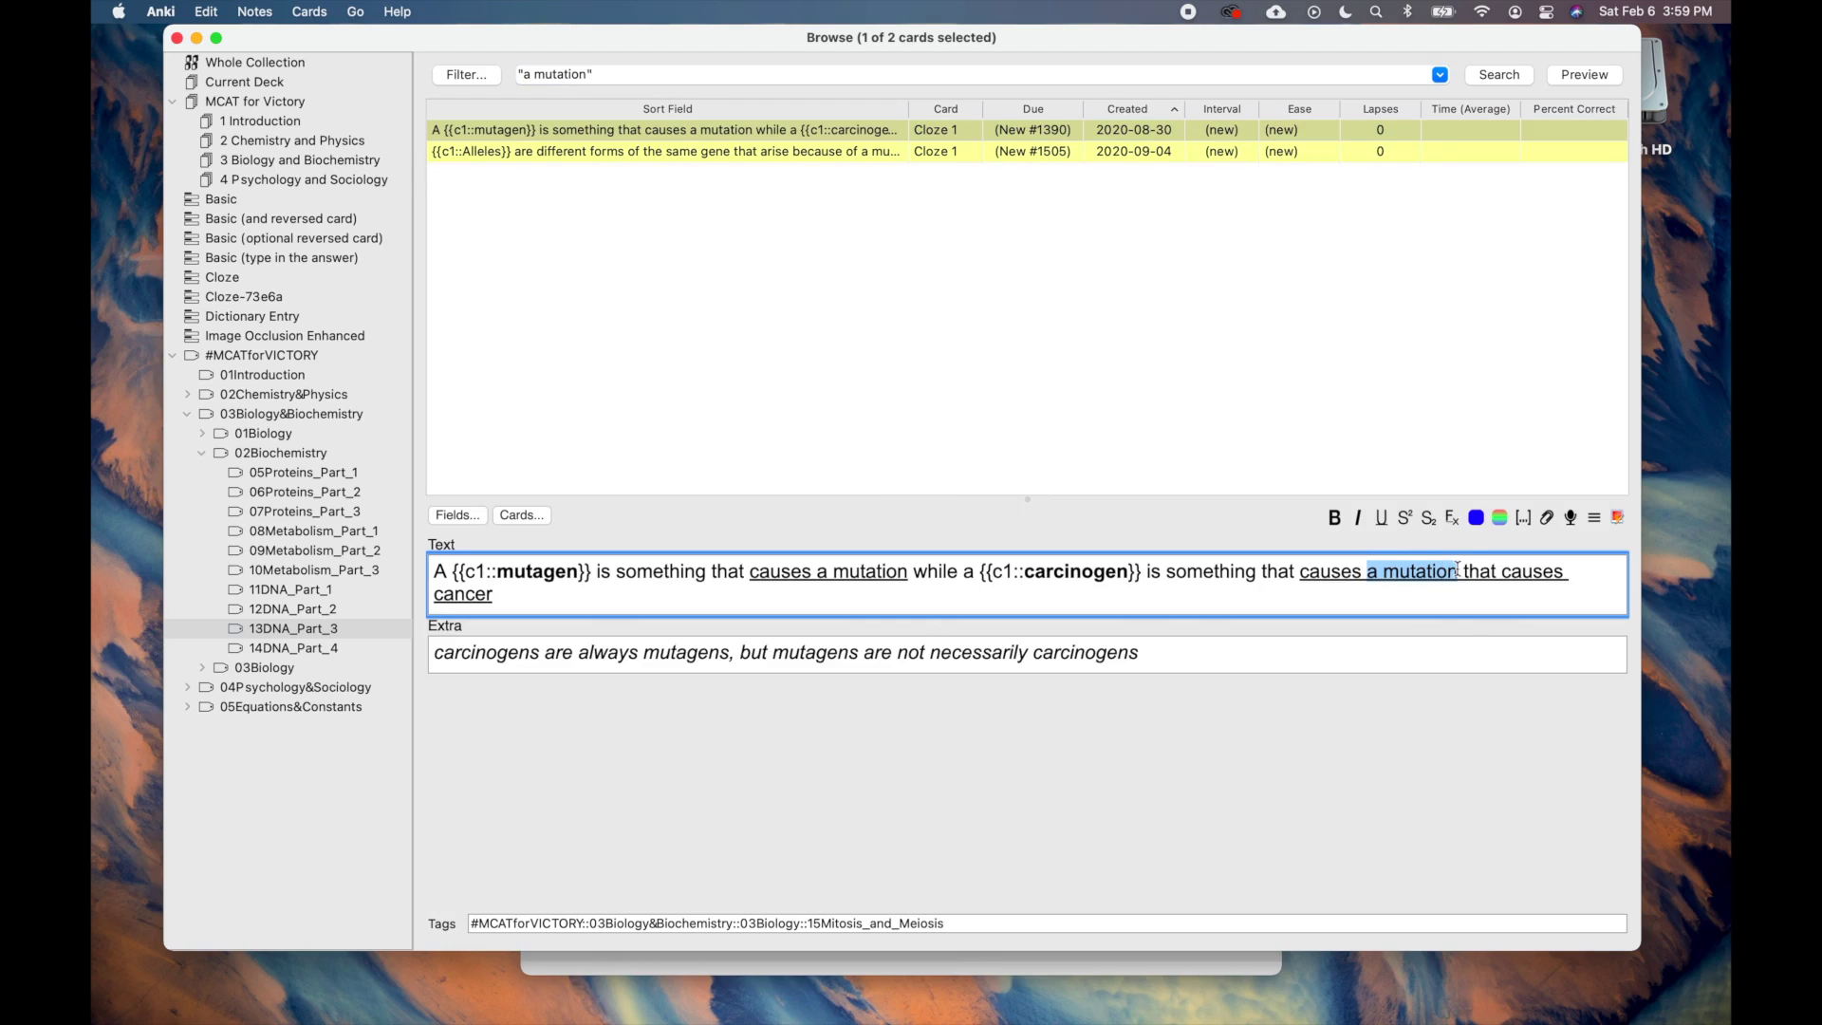
click(994, 203)
Empty the search bar and rerun it to list all 3844 cards.
click(639, 74)
key(super+a)
key(BackSpace)
key(Return)
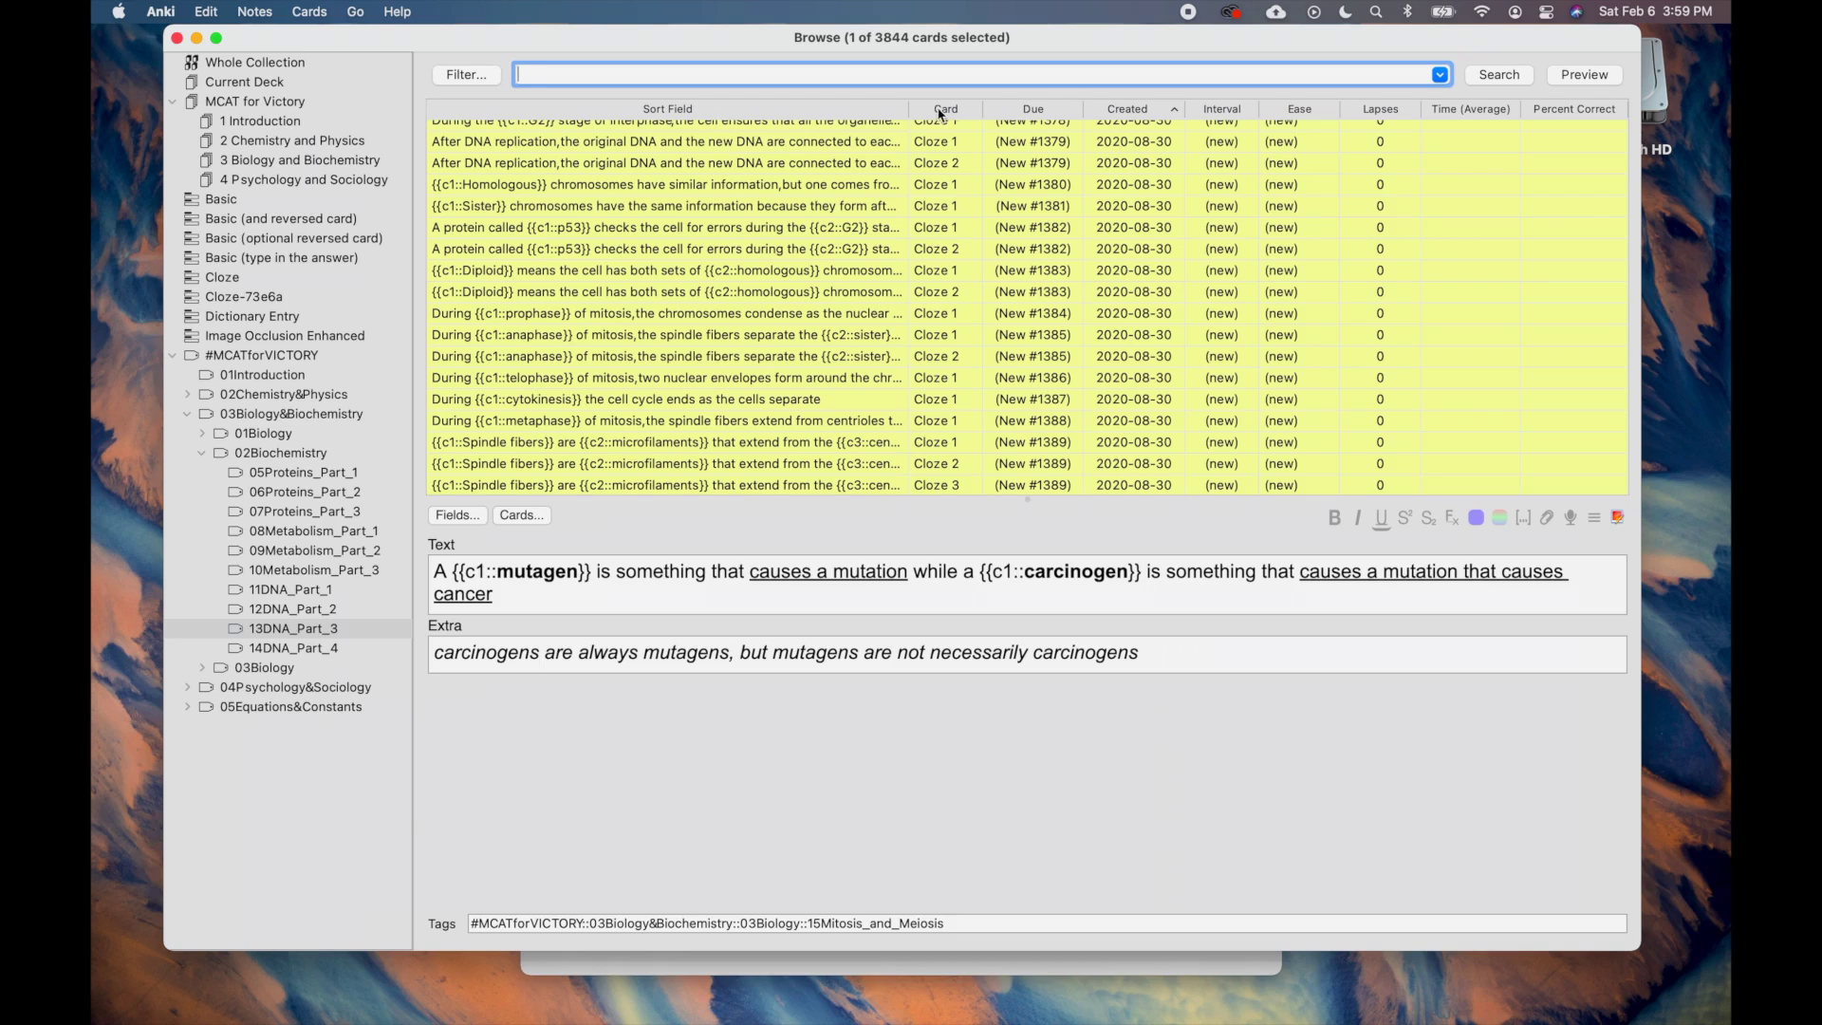
right_click(820, 115)
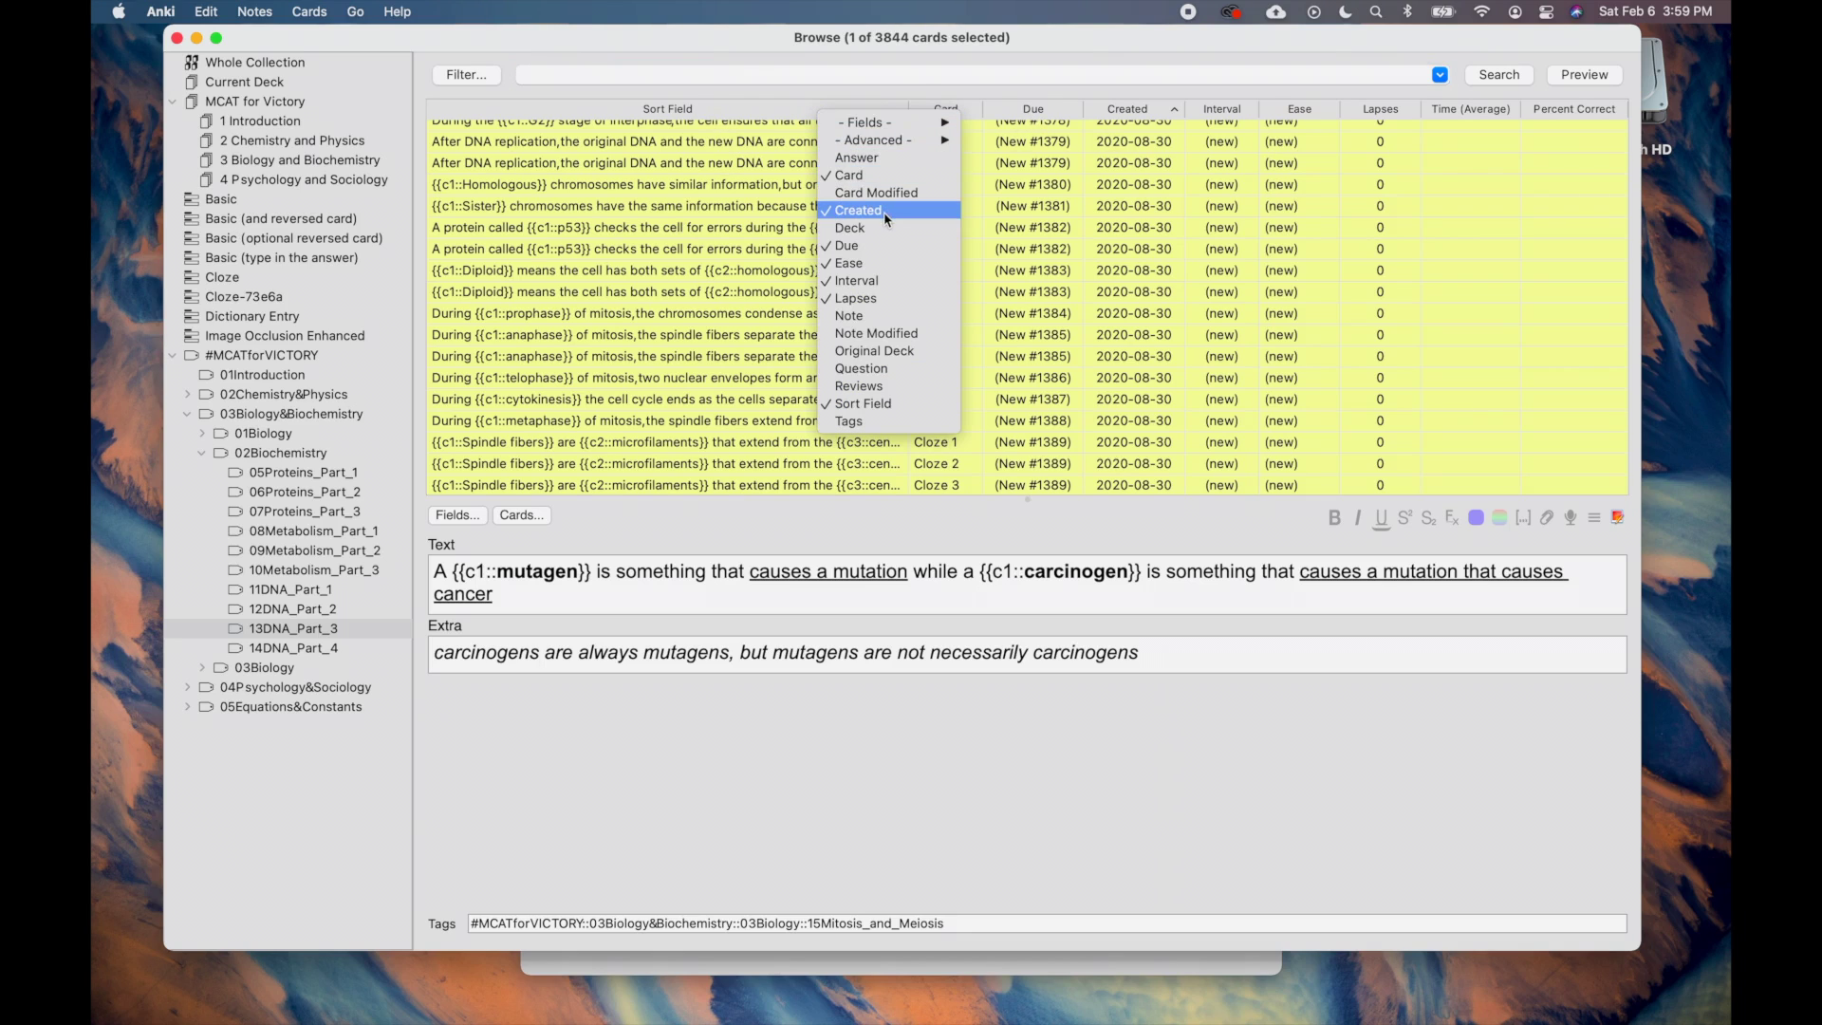
click(687, 112)
click(979, 110)
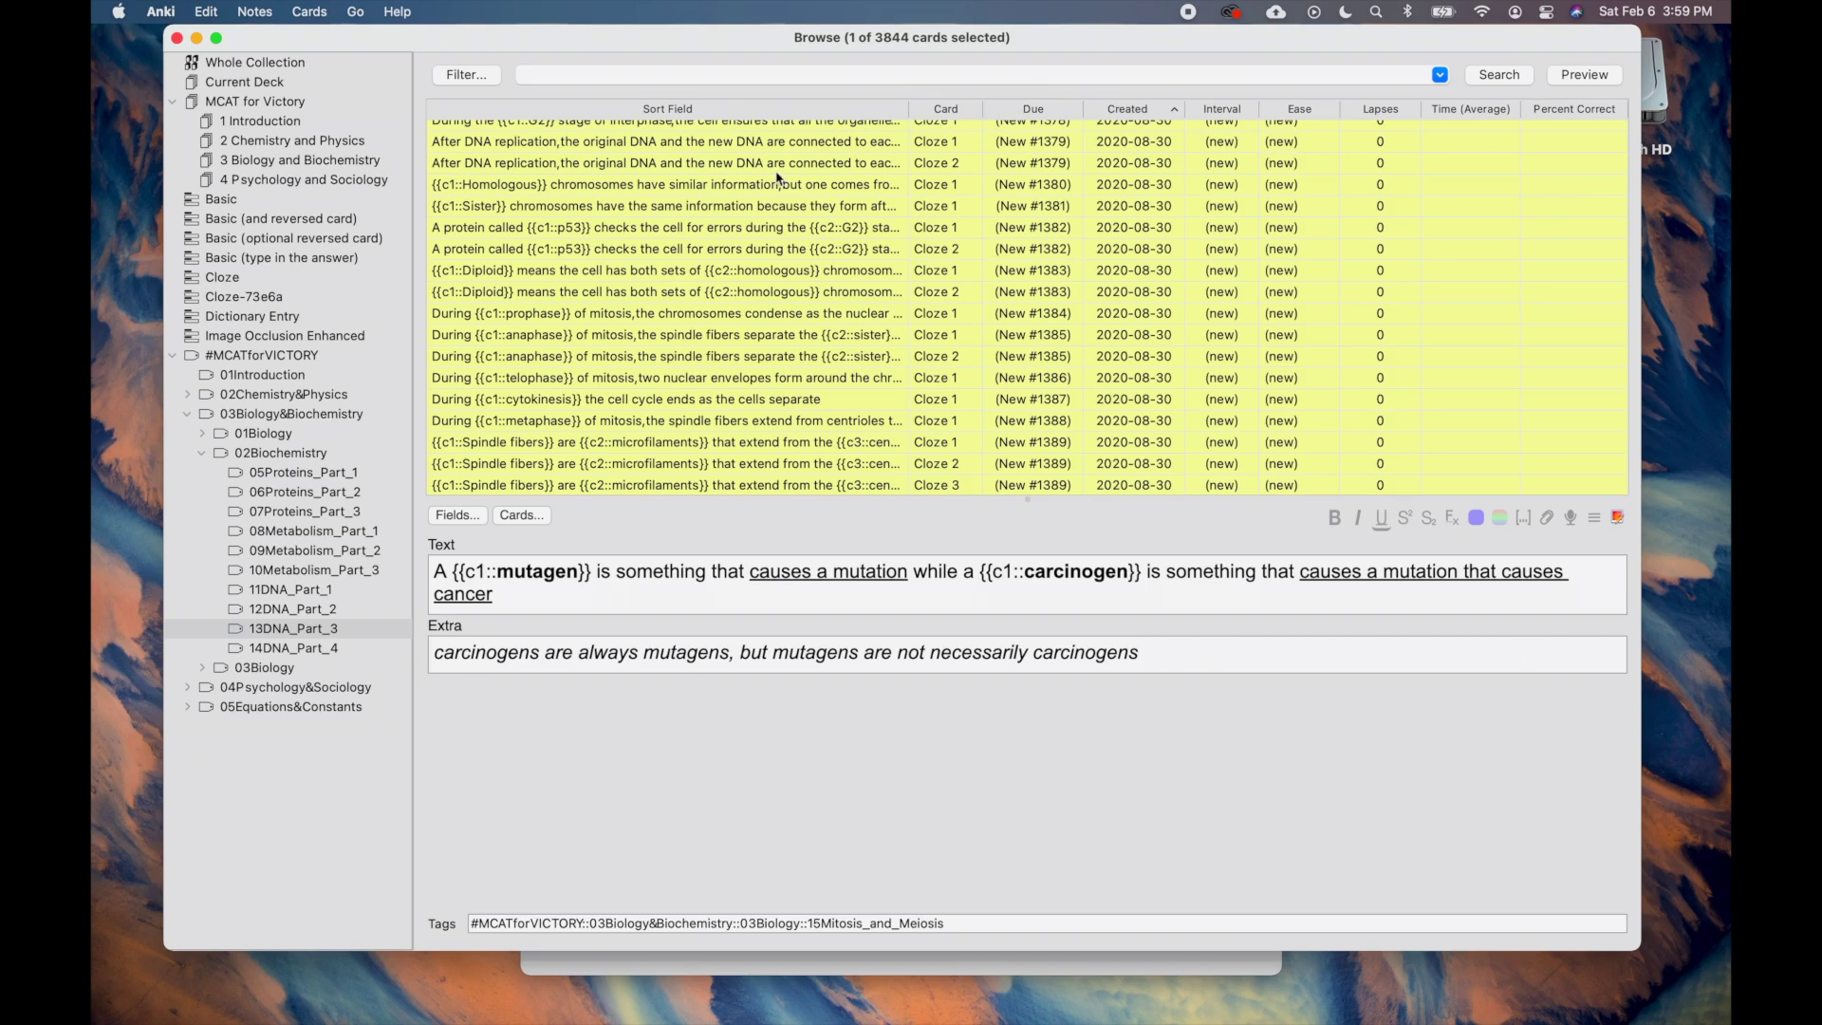
click(889, 166)
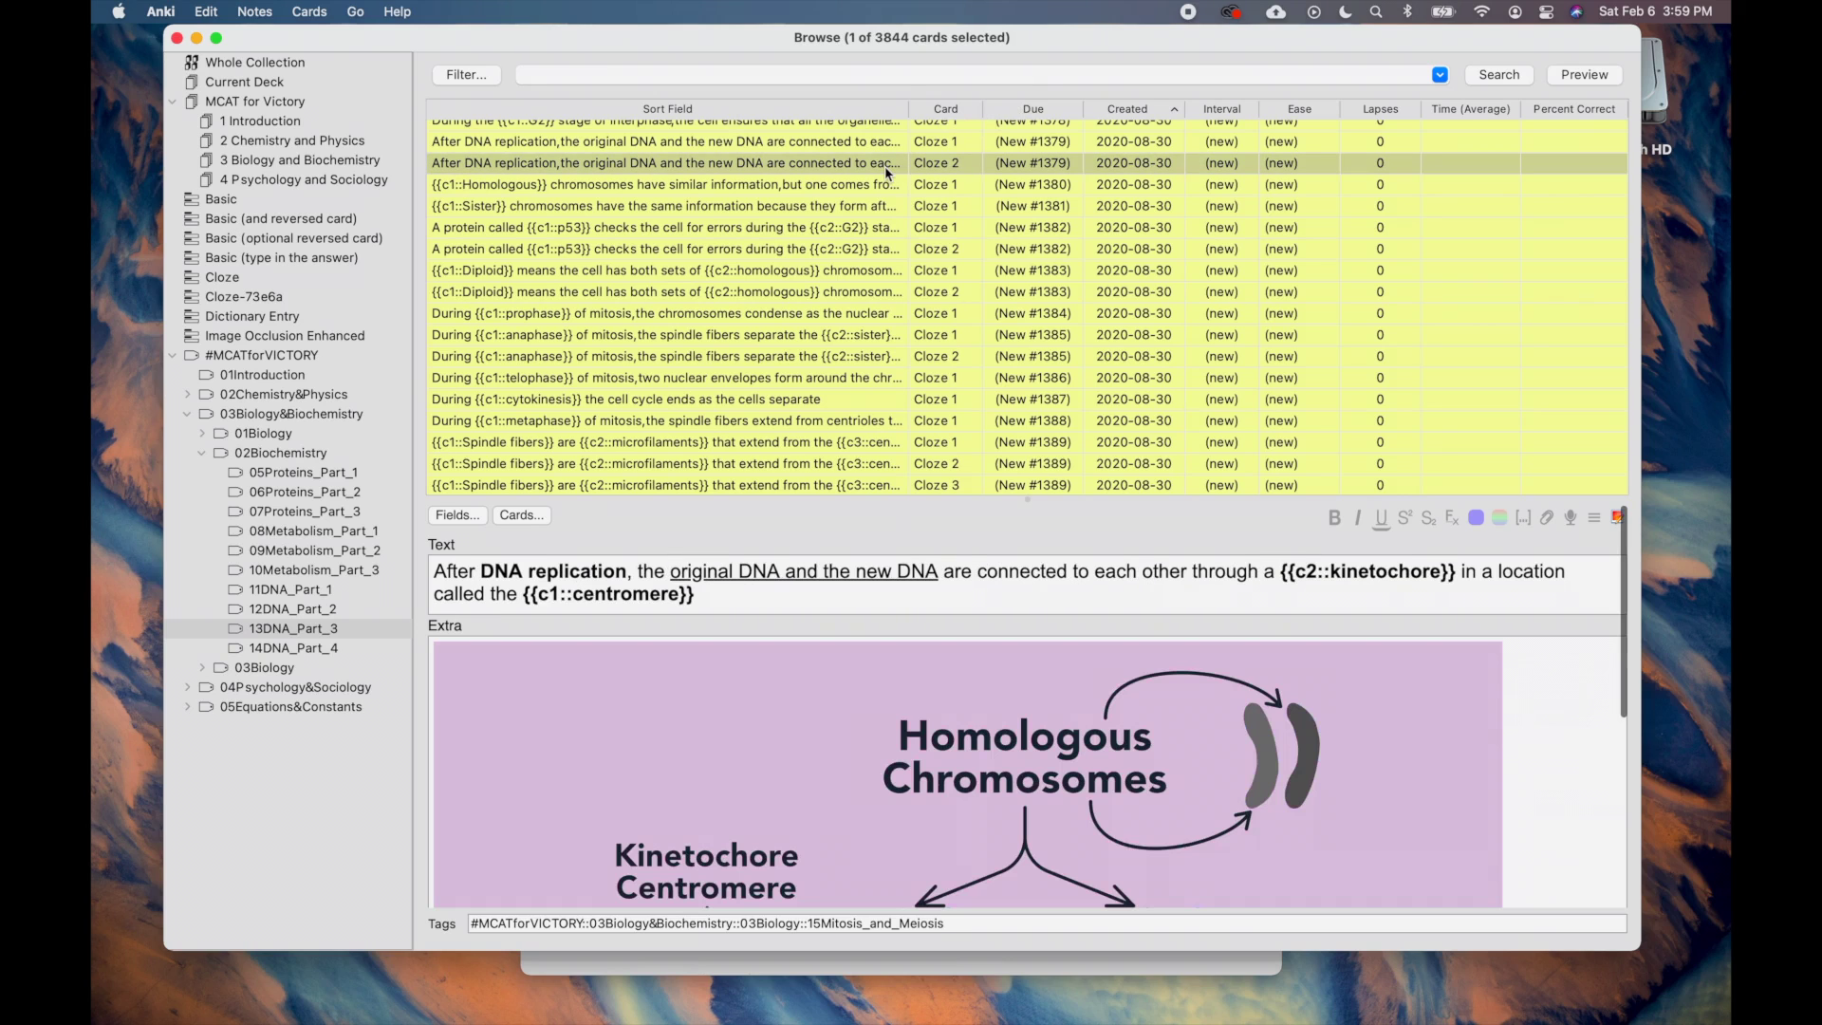
scroll(890, 174, up, 3)
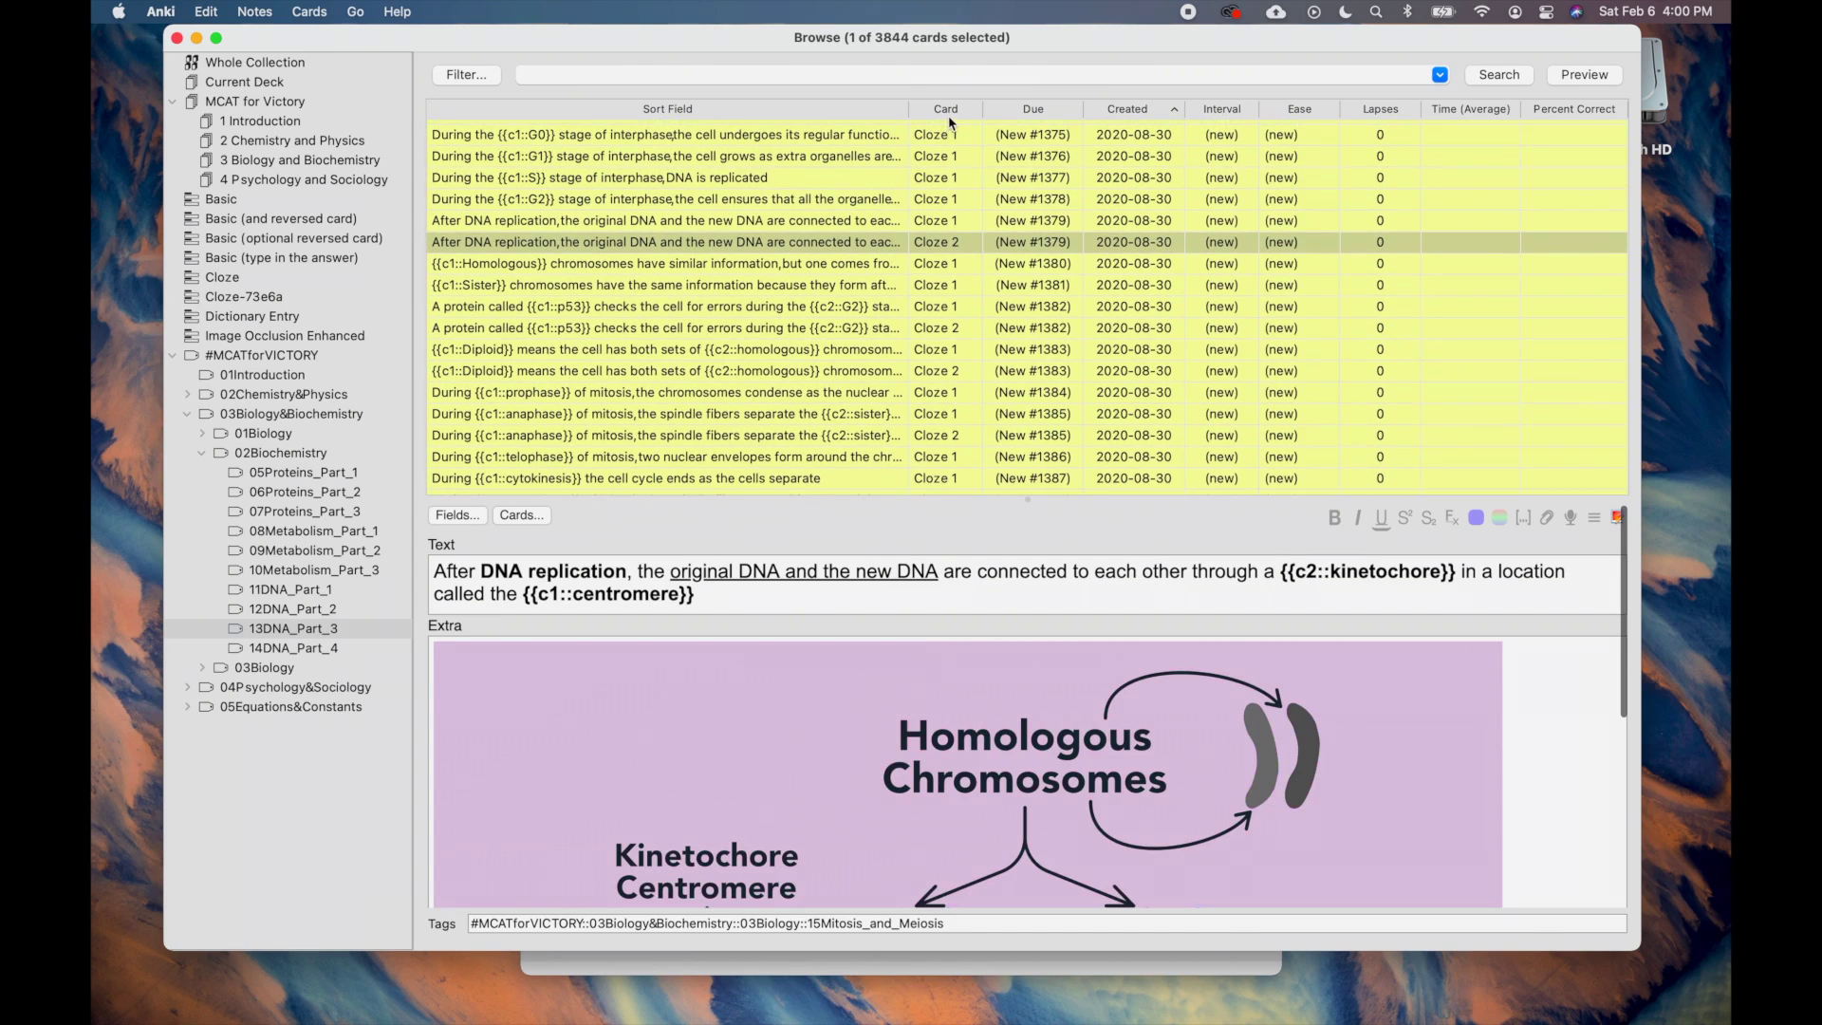
click(951, 226)
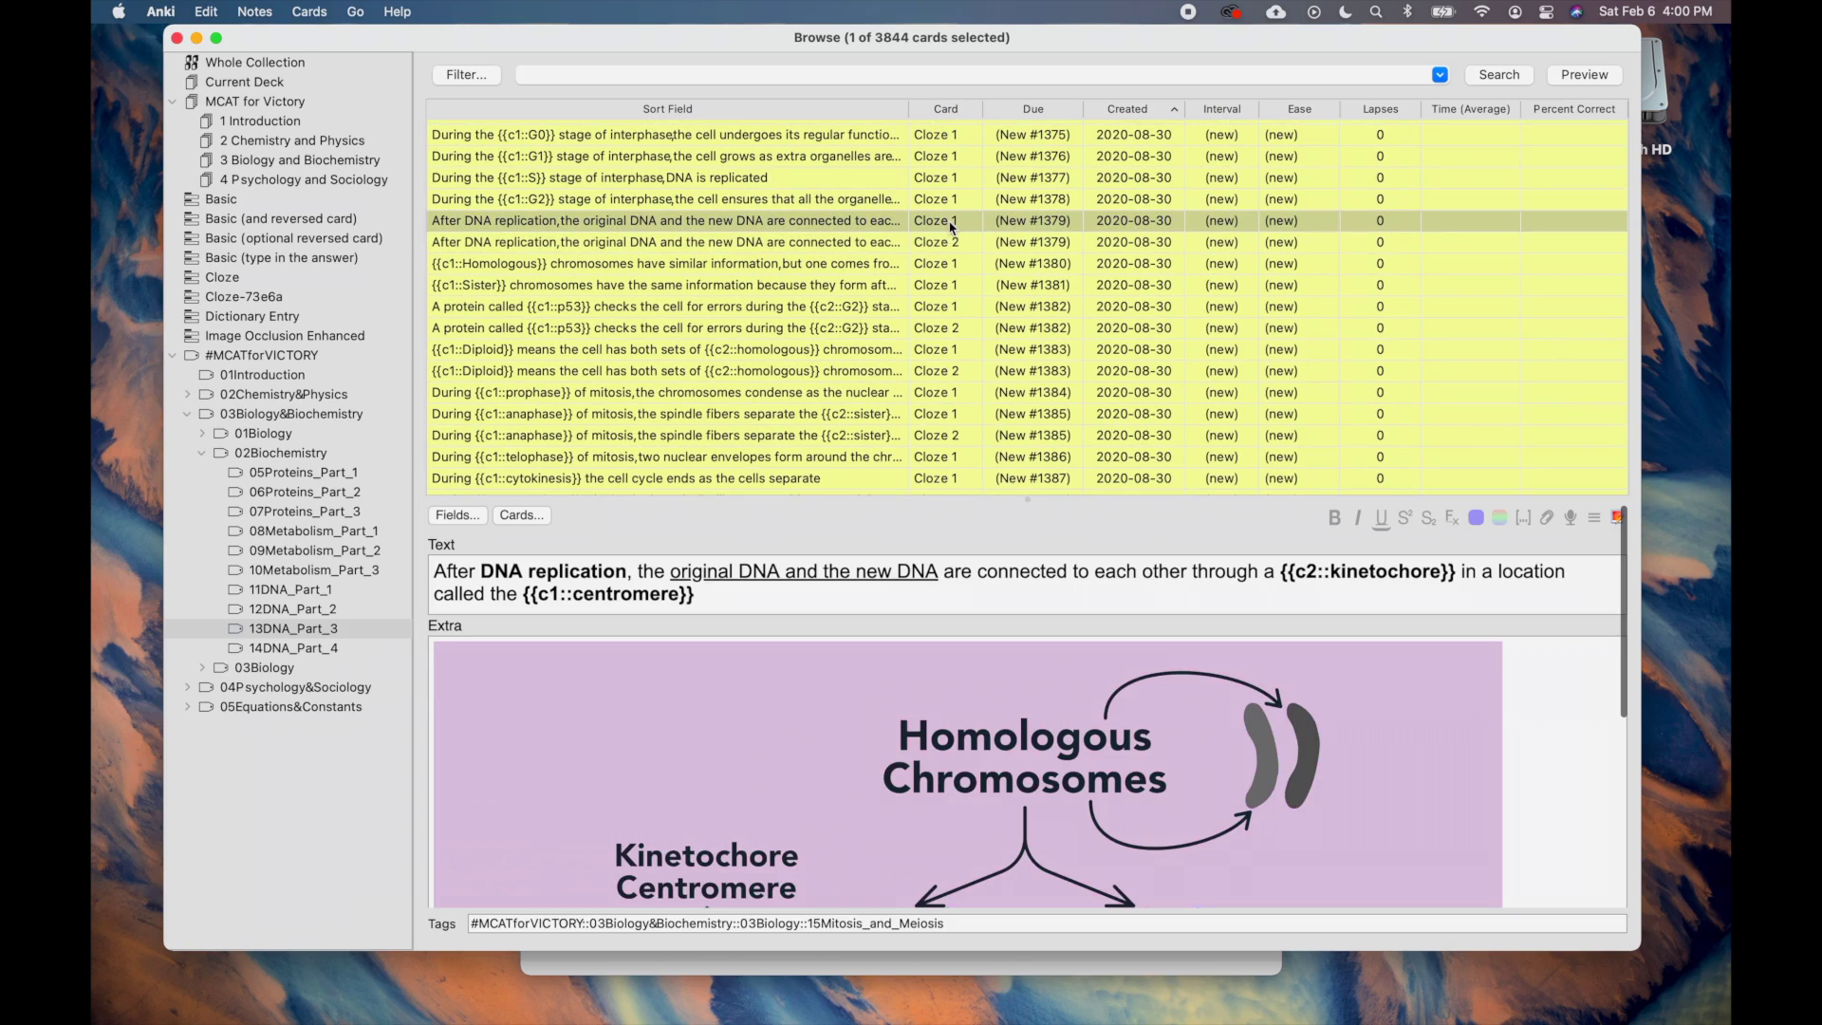
click(956, 242)
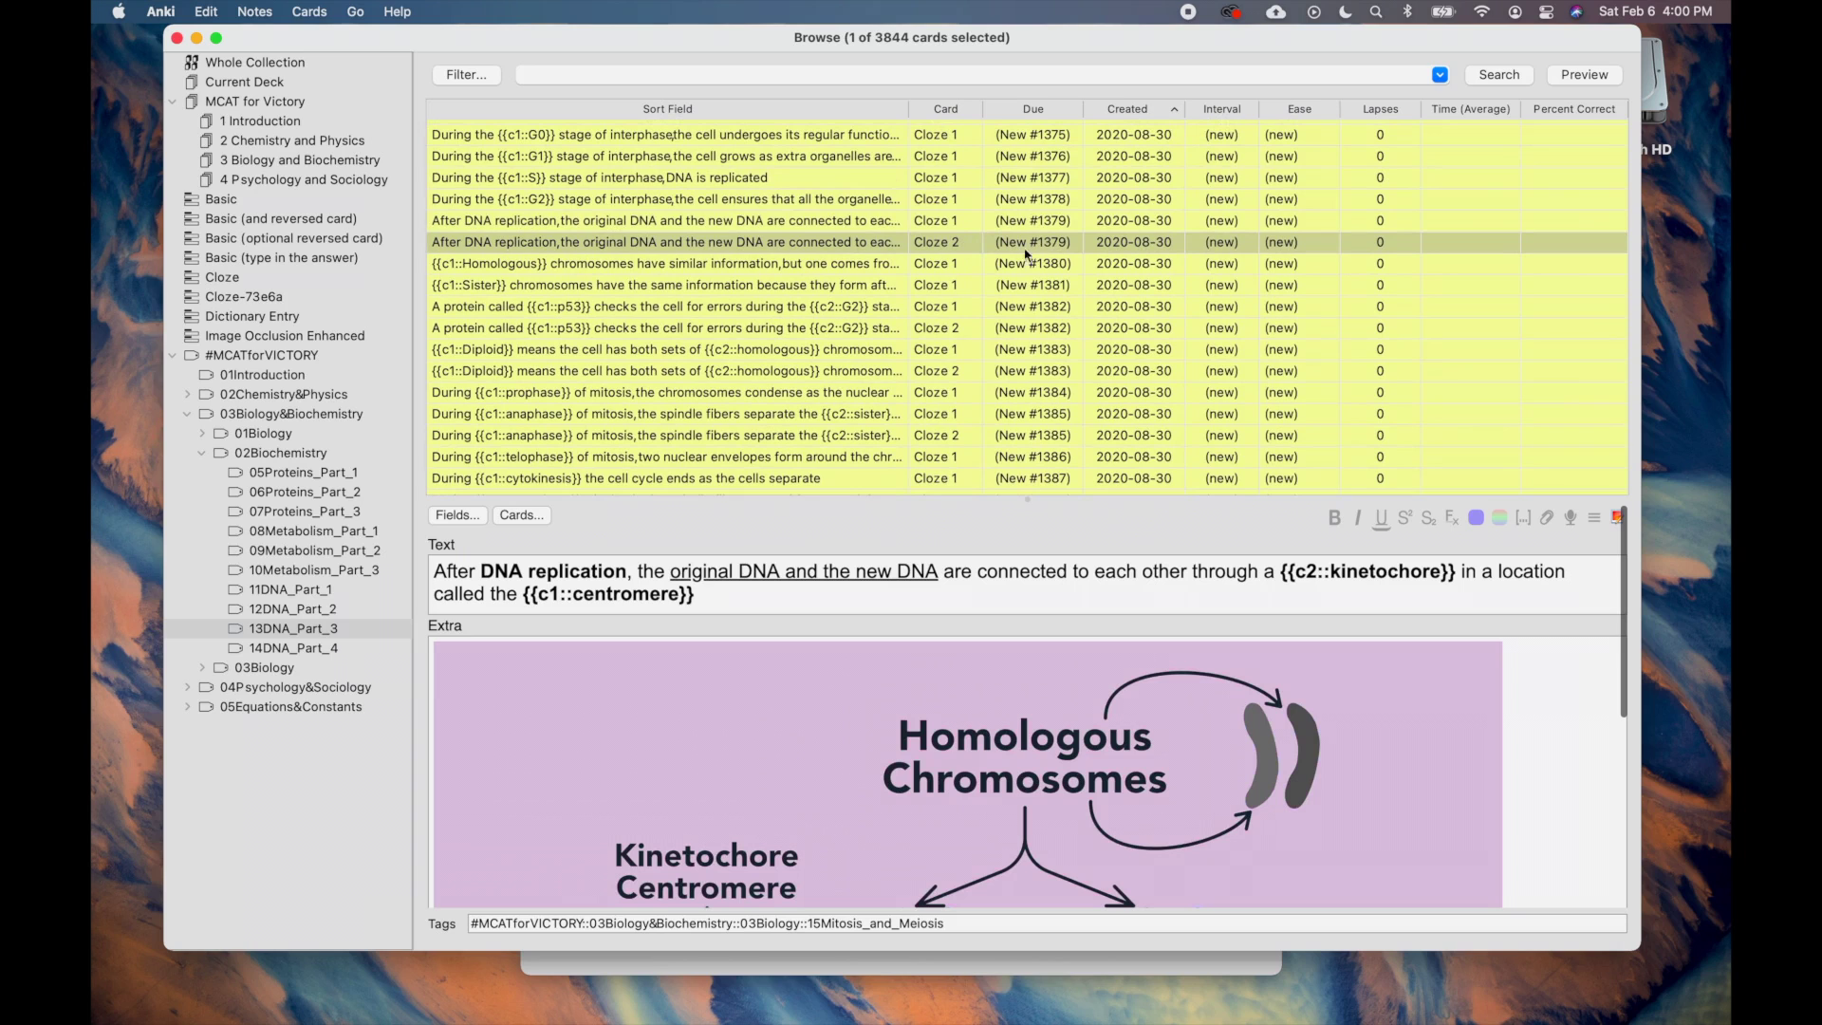
scroll(1056, 255, up, 5)
scroll(1056, 254, down, 4)
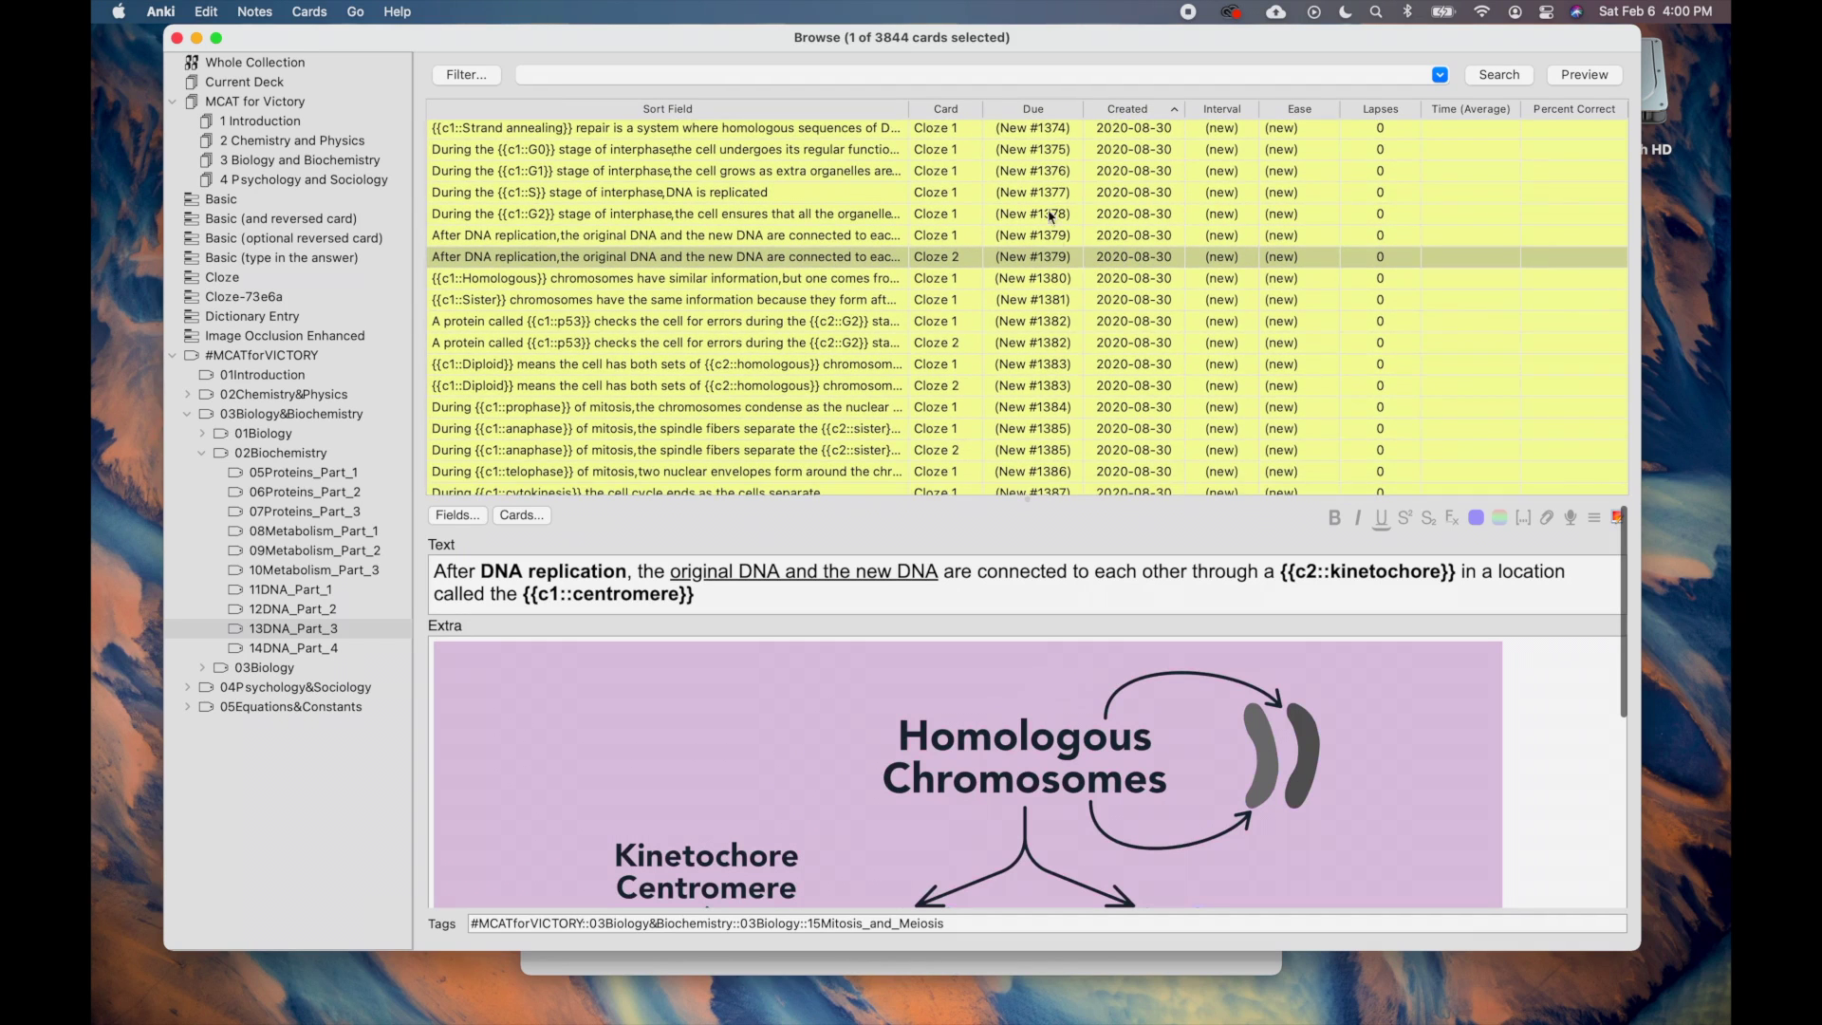
right_click(1042, 259)
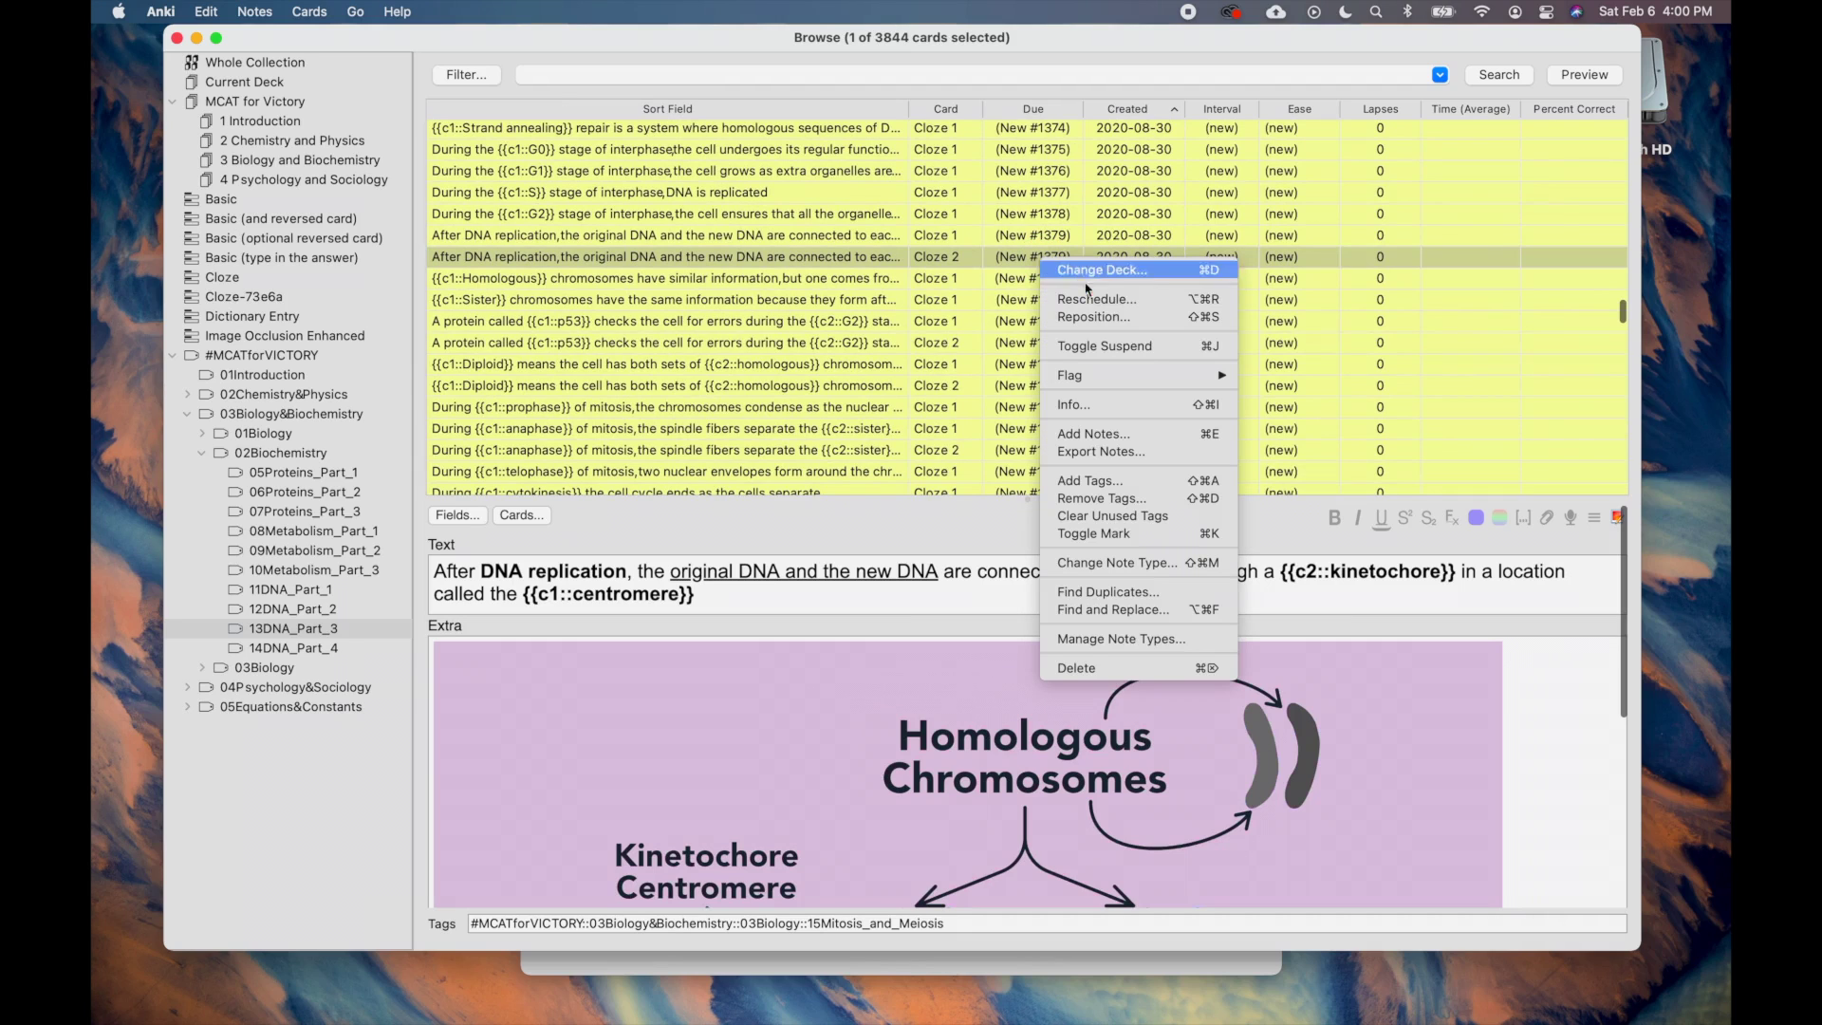
click(989, 260)
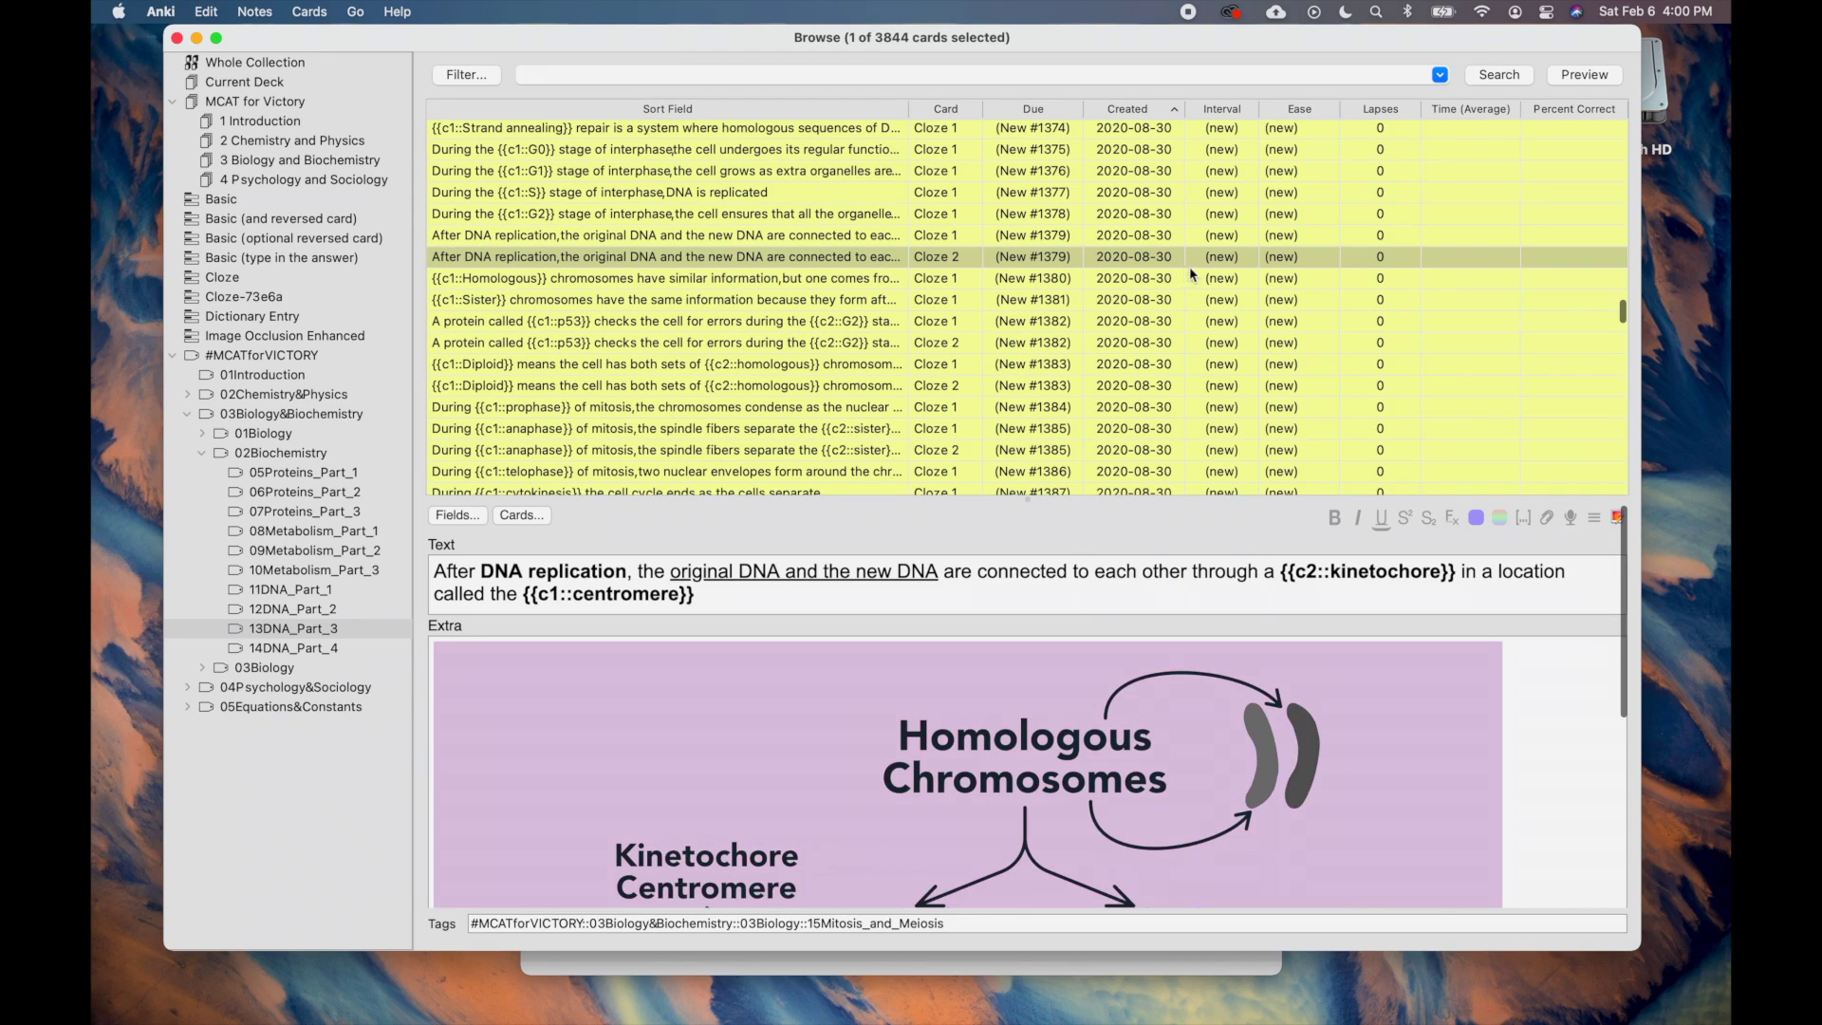
click(1048, 110)
Sort by Ease, Lapses, Time (Average), then Percent Correct, and drag the splitter up for the editor.
click(1333, 110)
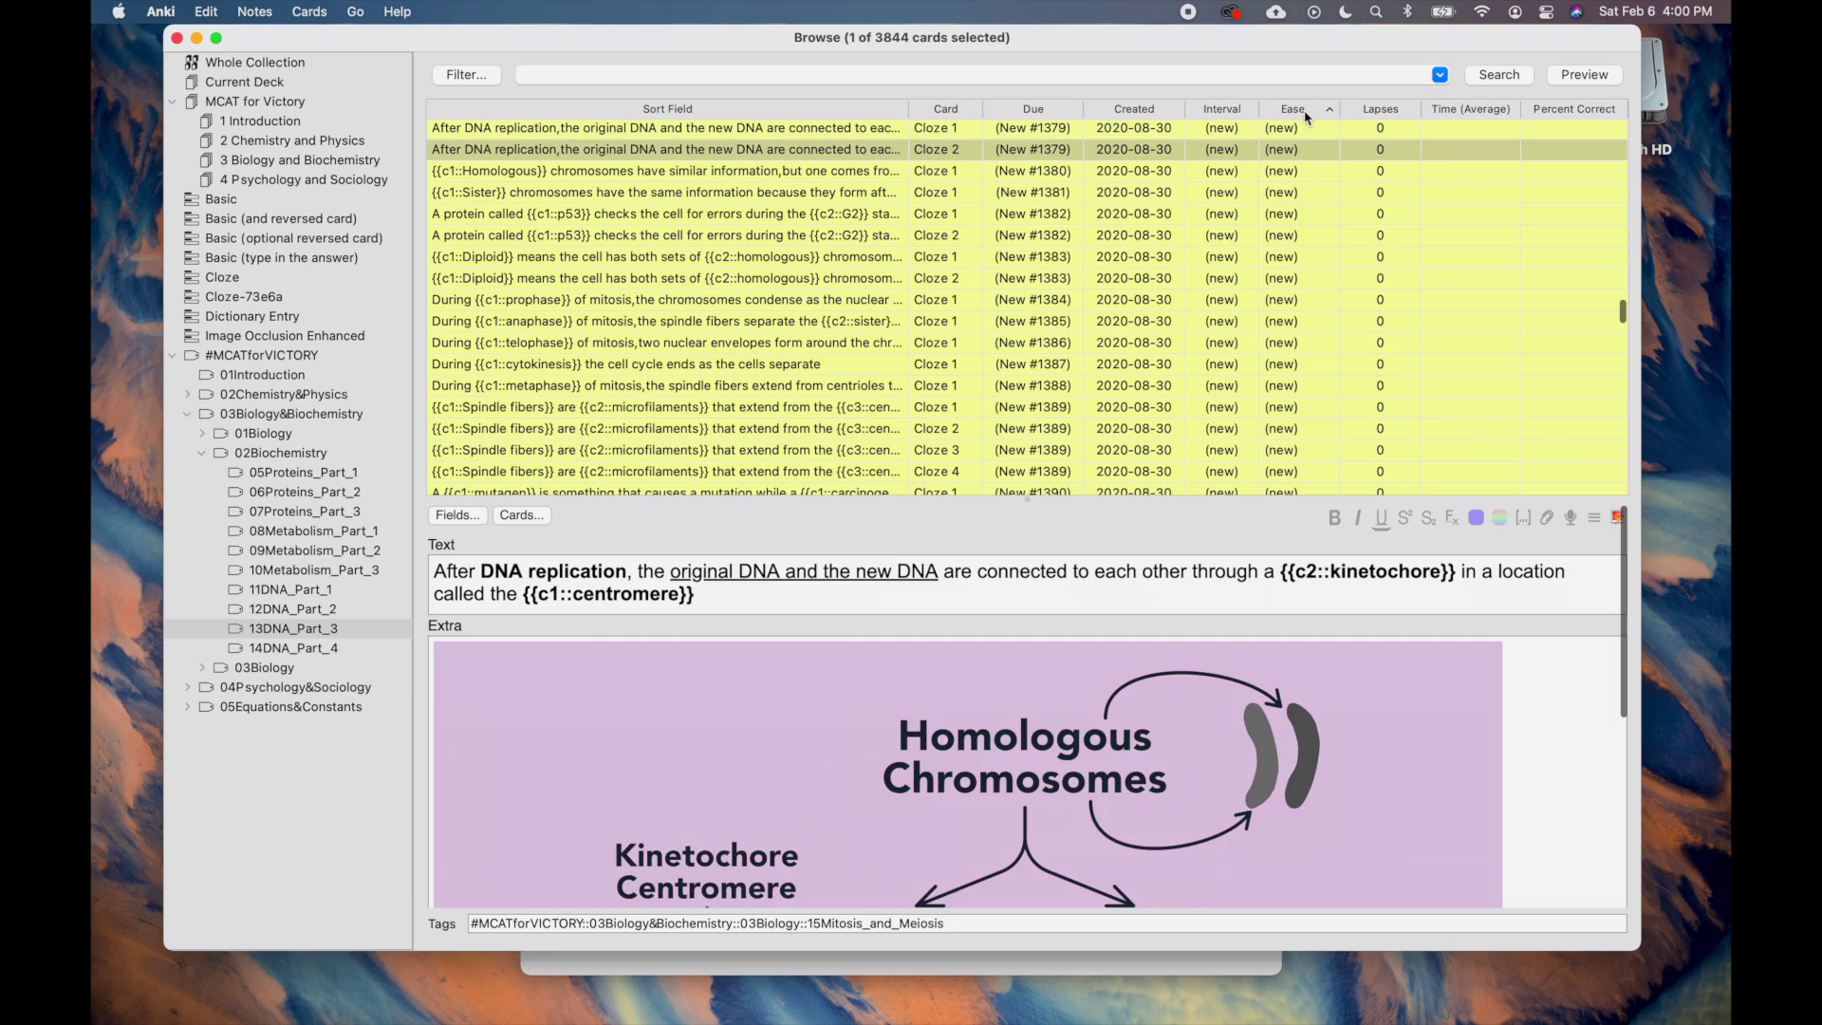
click(1369, 112)
scroll(1406, 219, up, 3)
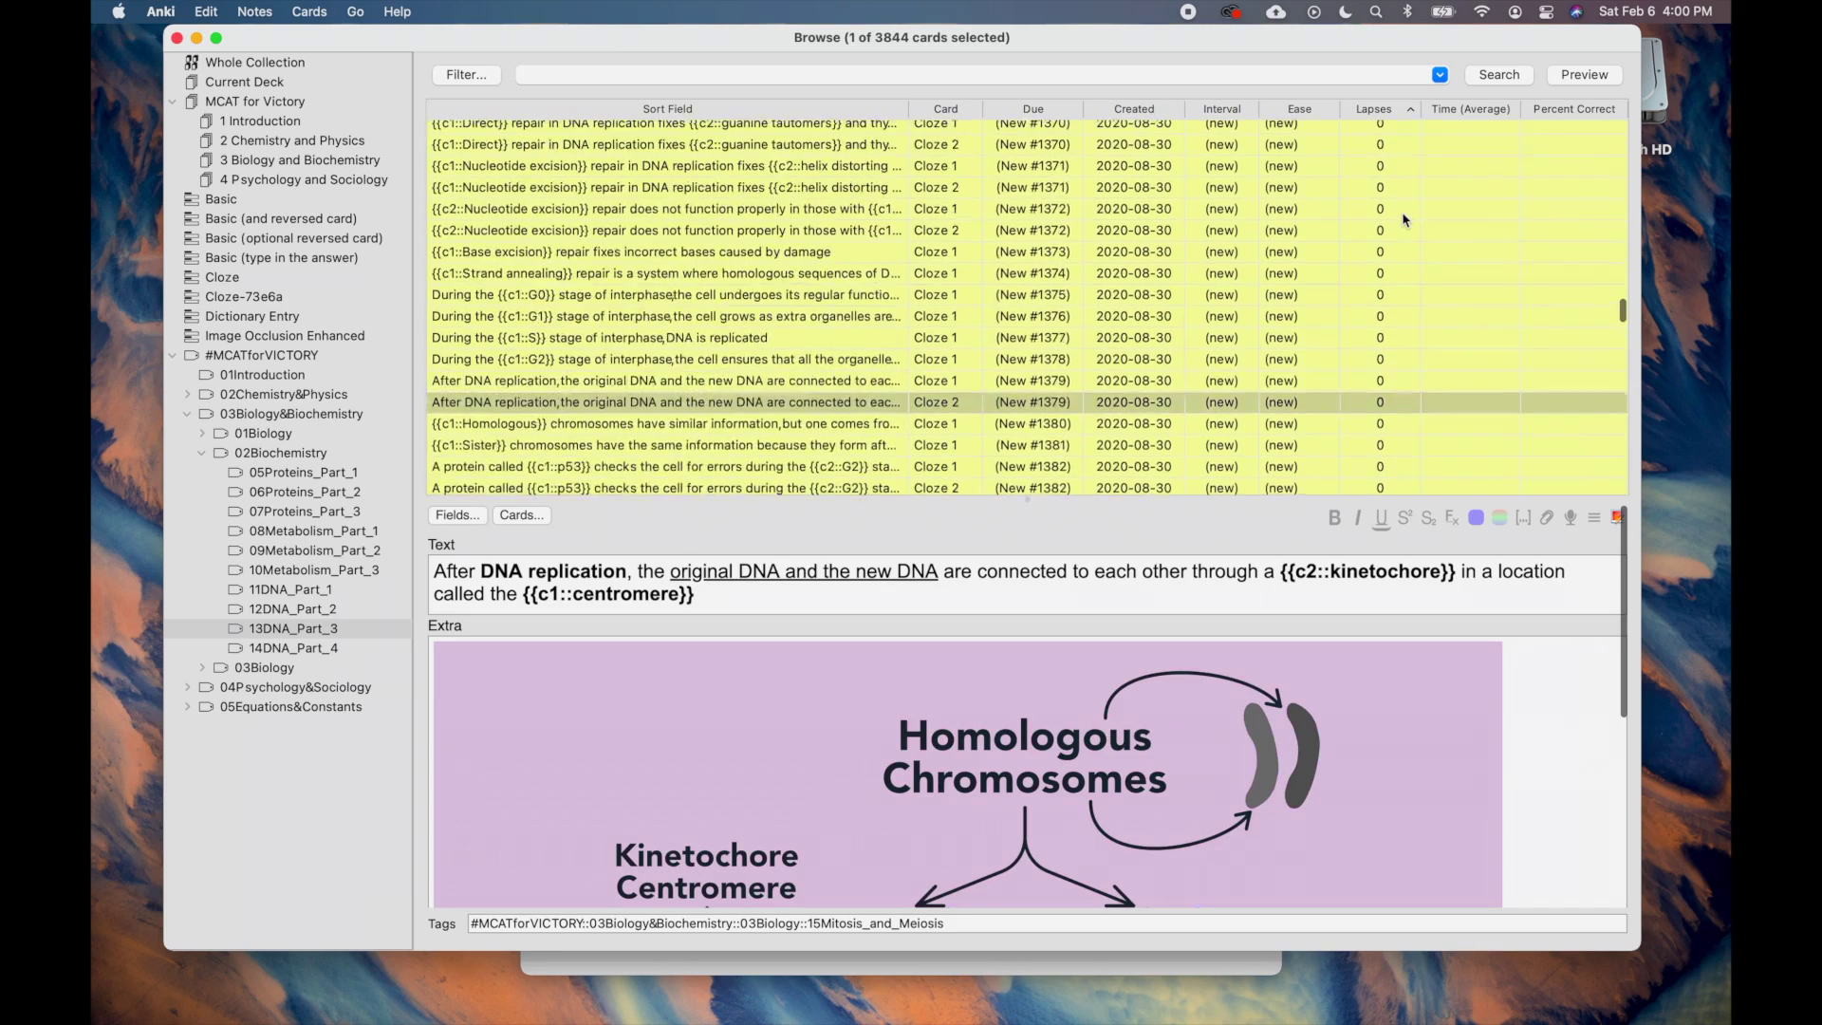
scroll(1404, 220, down, 5)
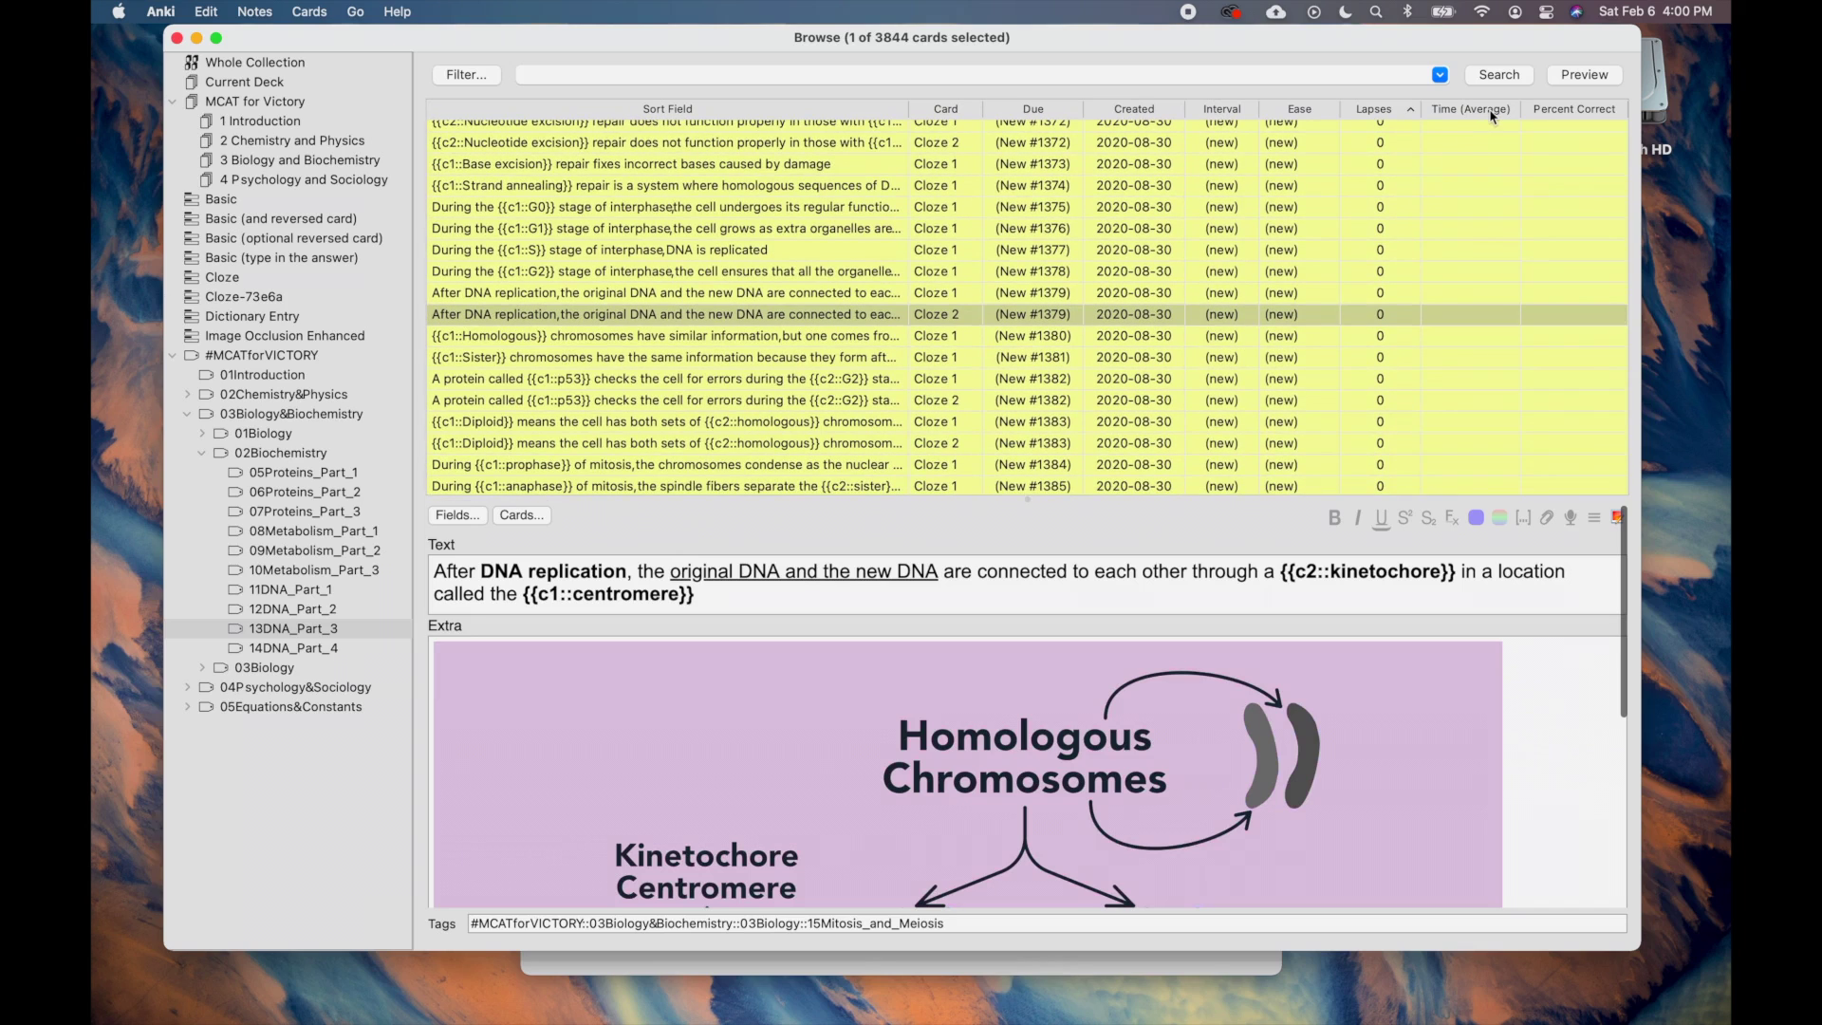
click(1492, 112)
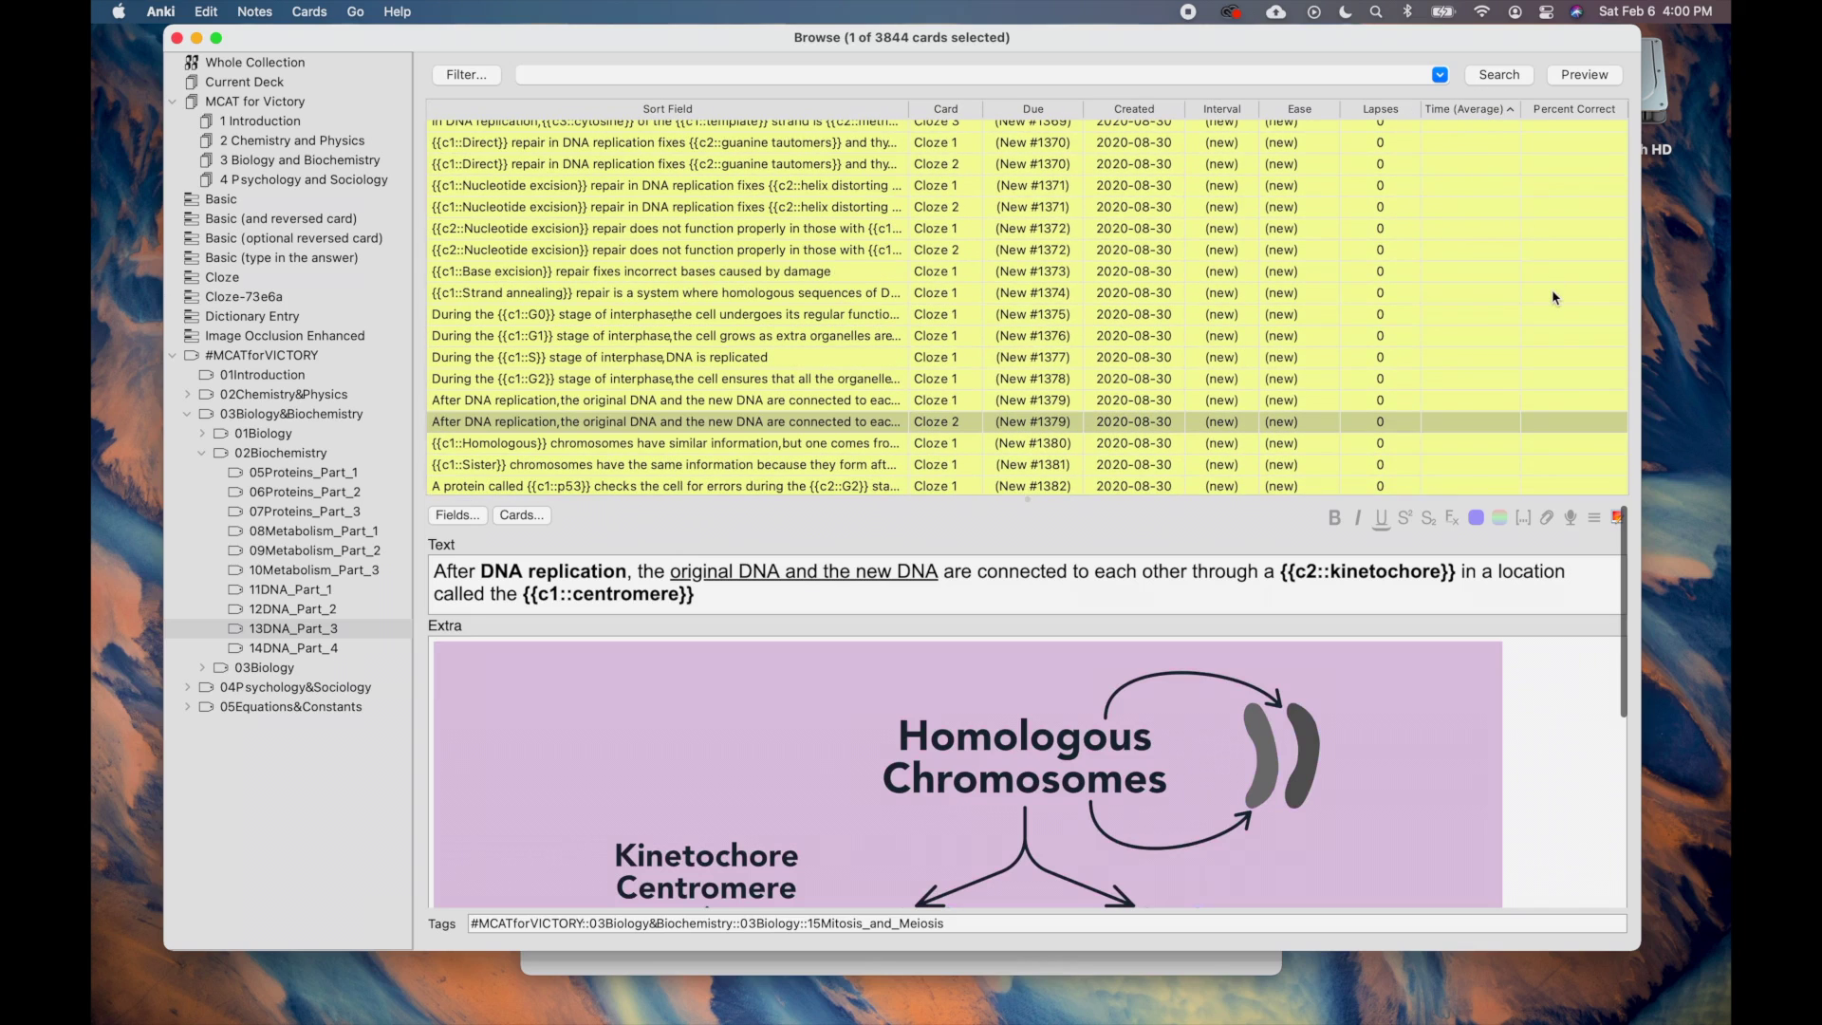
scroll(1561, 299, up, 7)
drag(1623, 308, 1623, 185)
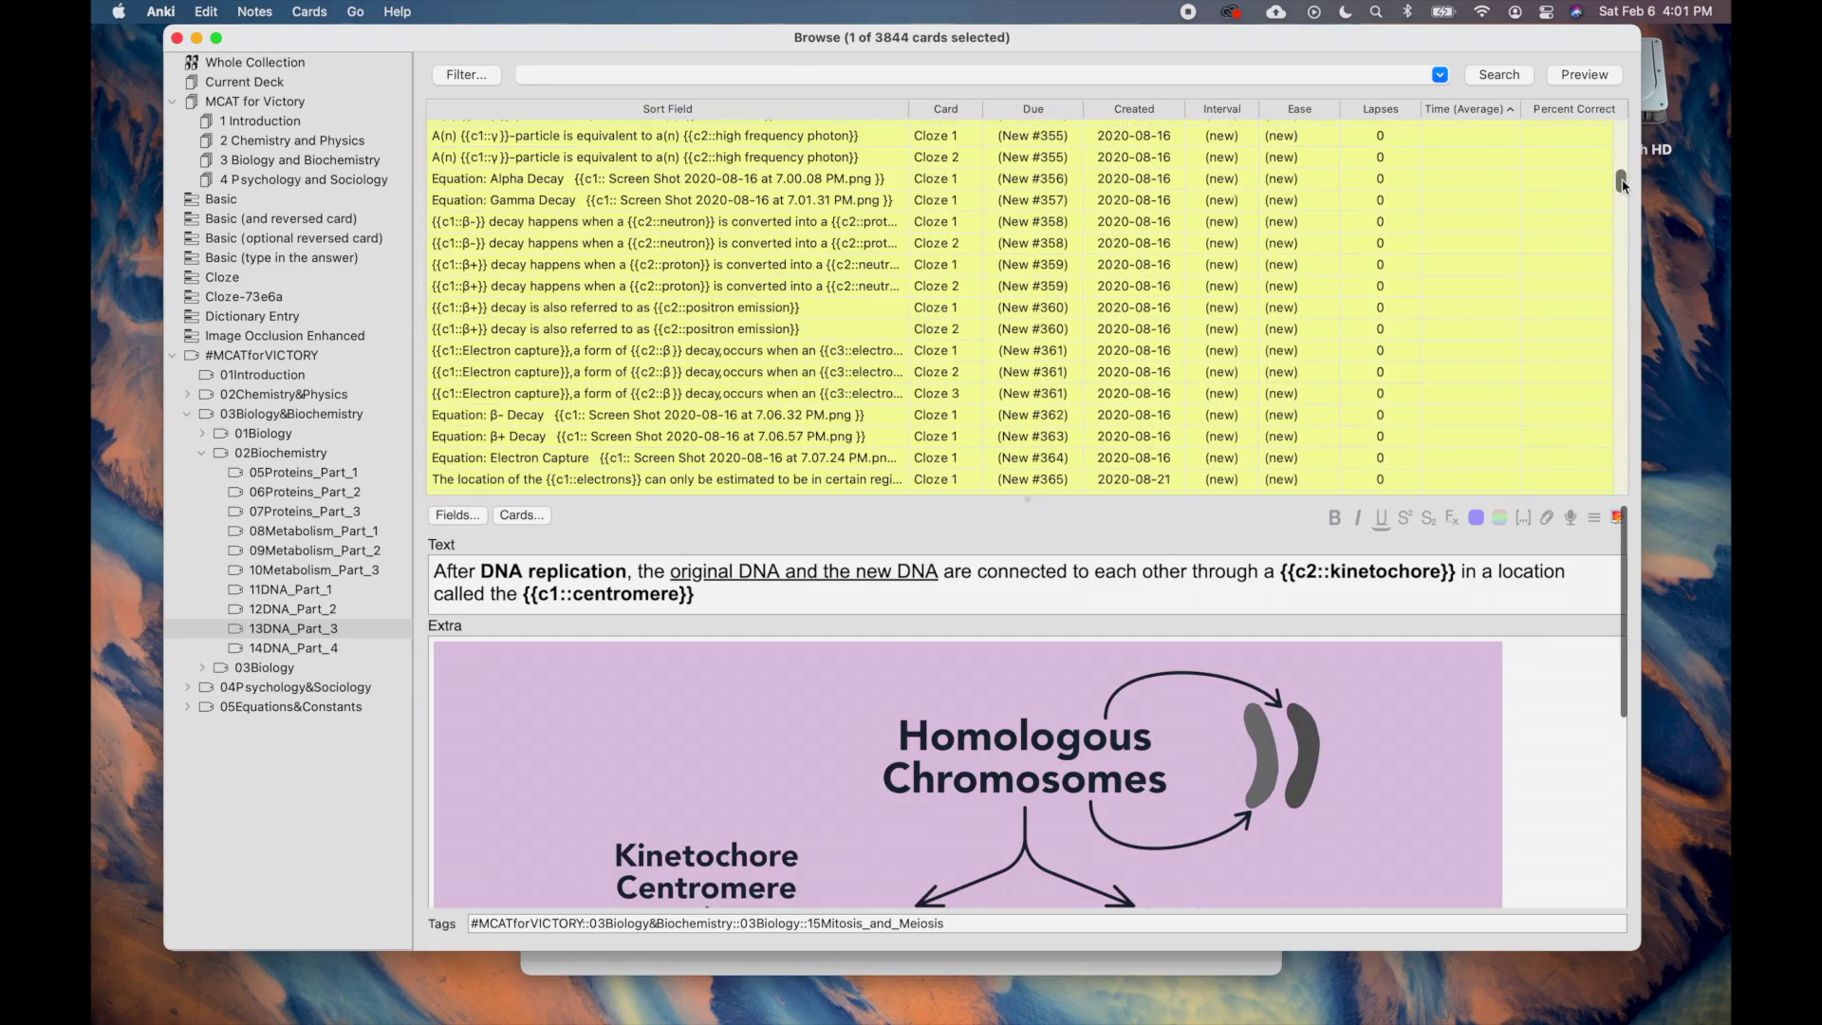
click(1602, 113)
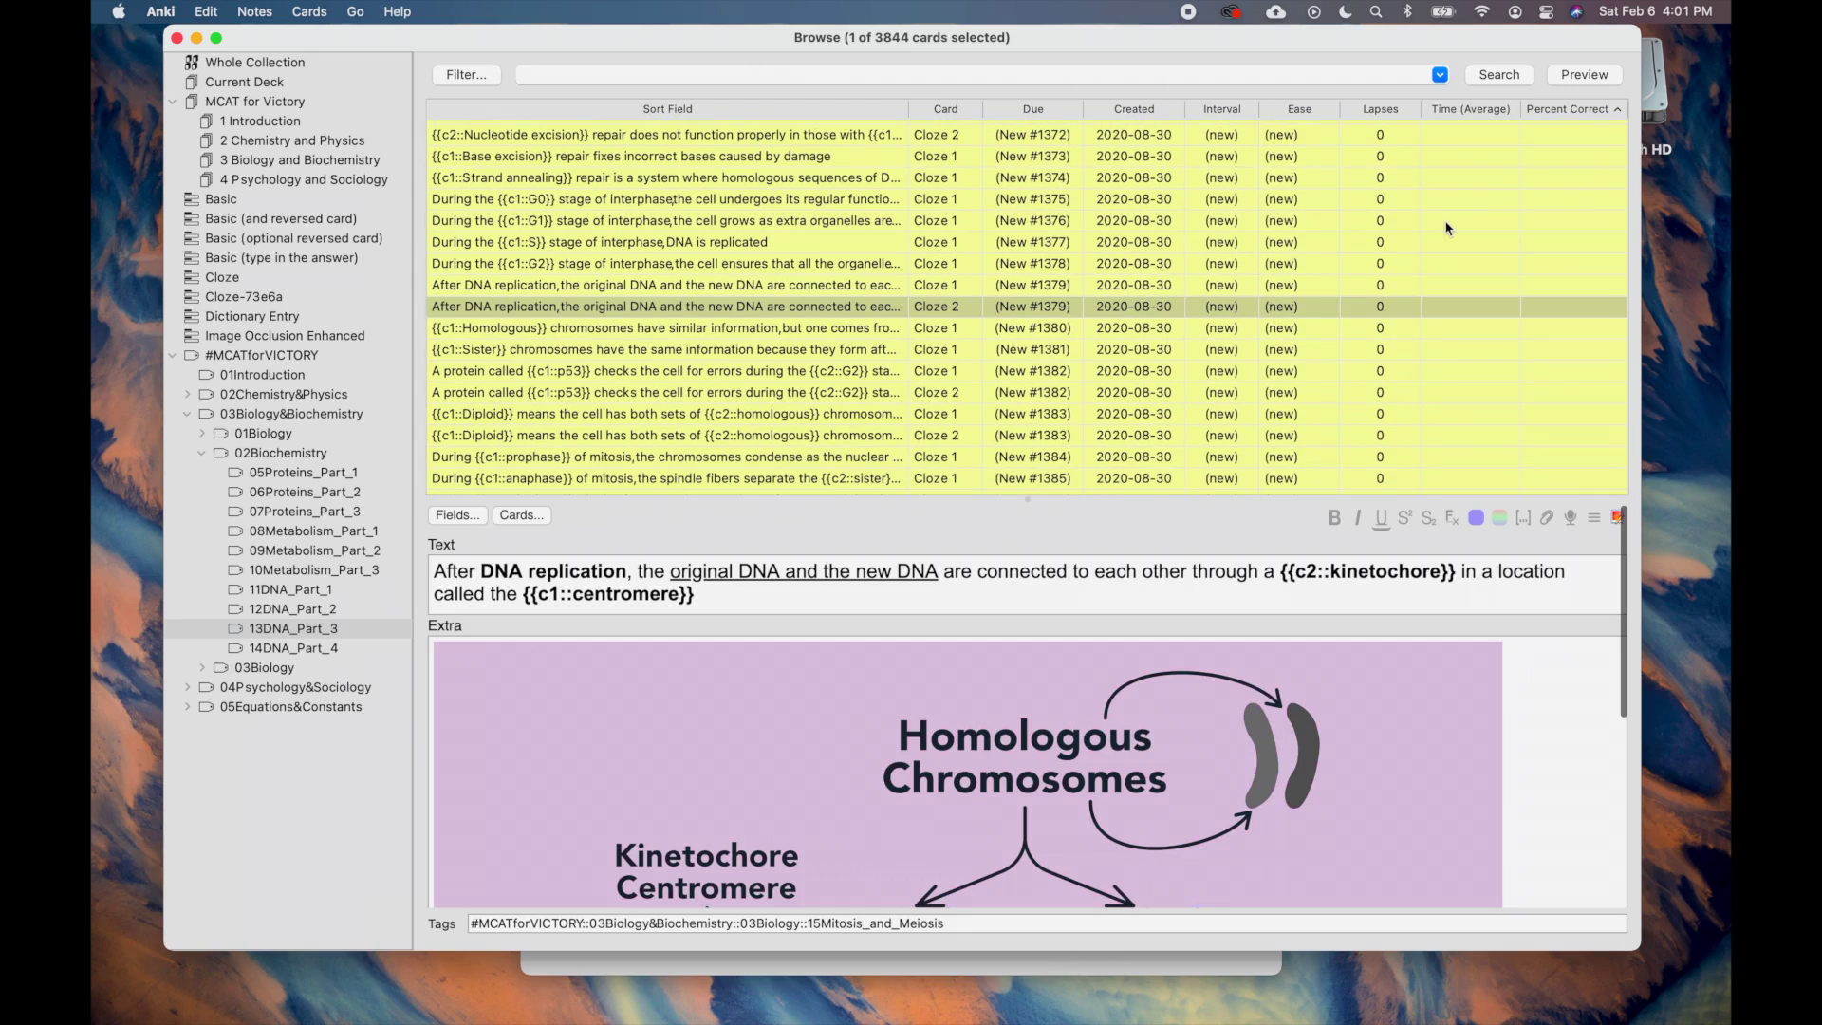
drag(1028, 500, 1048, 300)
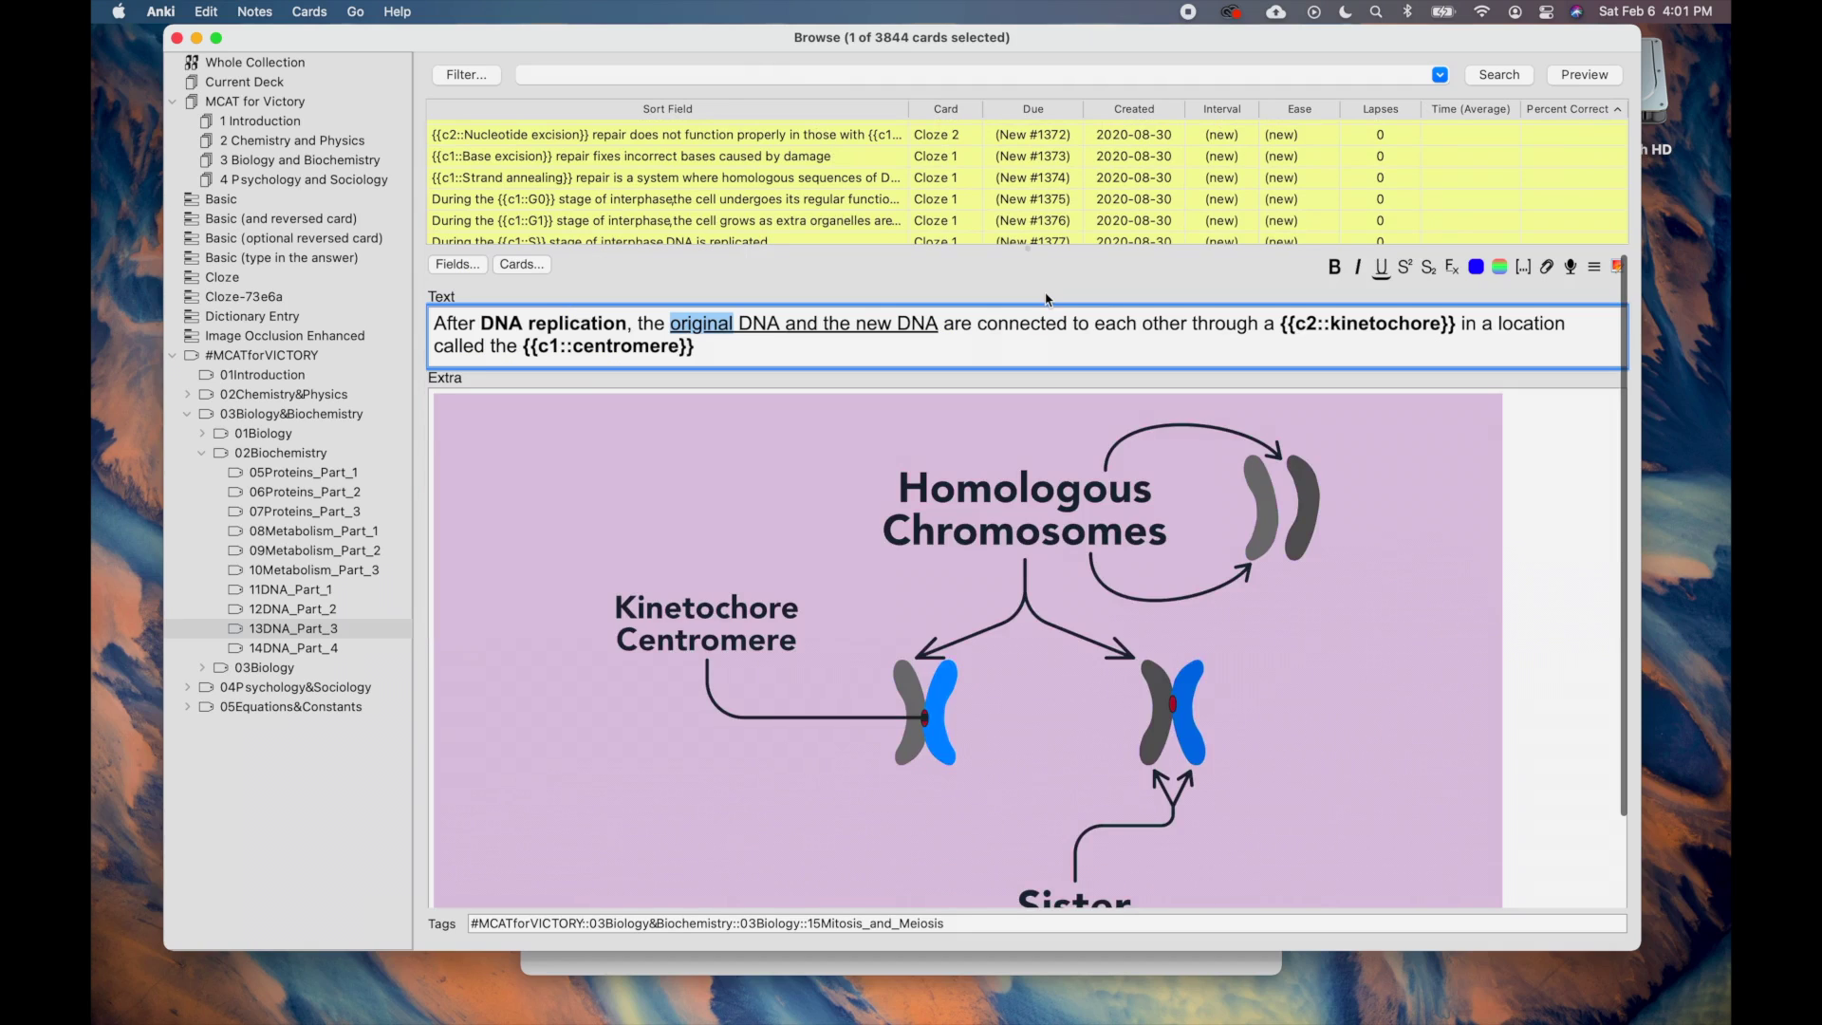
click(728, 324)
double_click(687, 323)
key(super+shift+c)
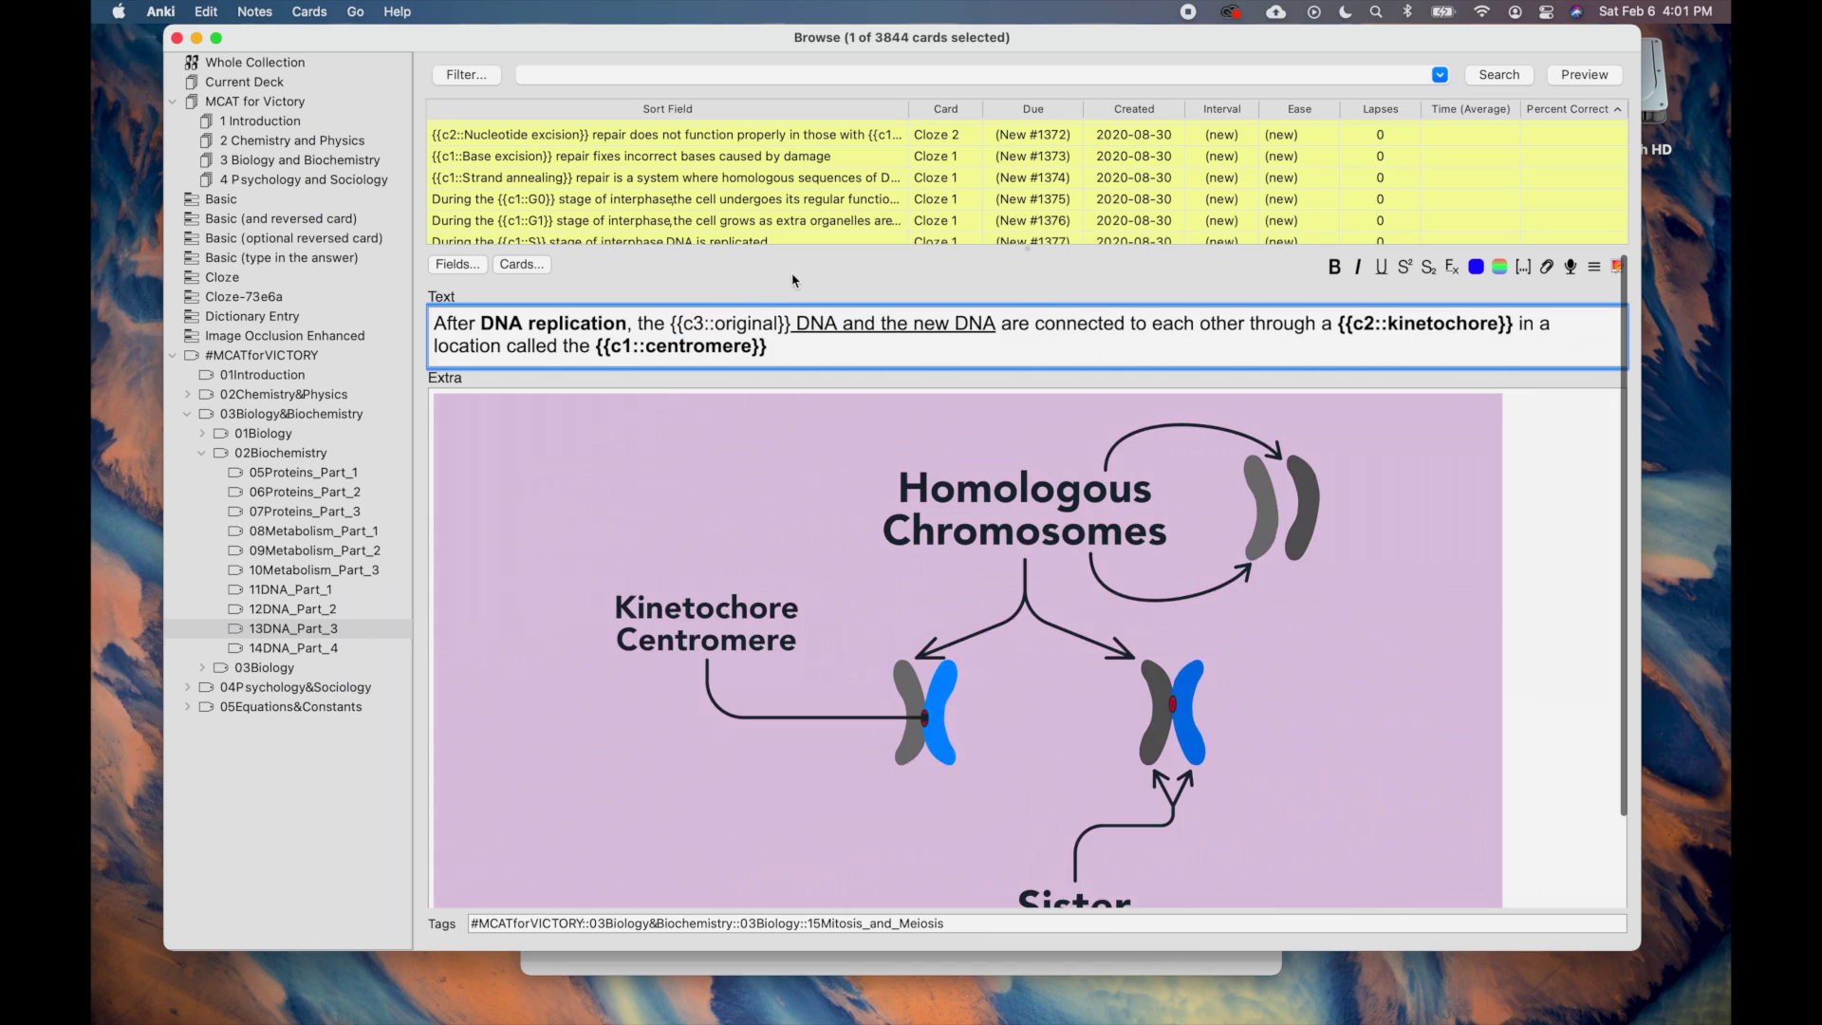
key(super+z)
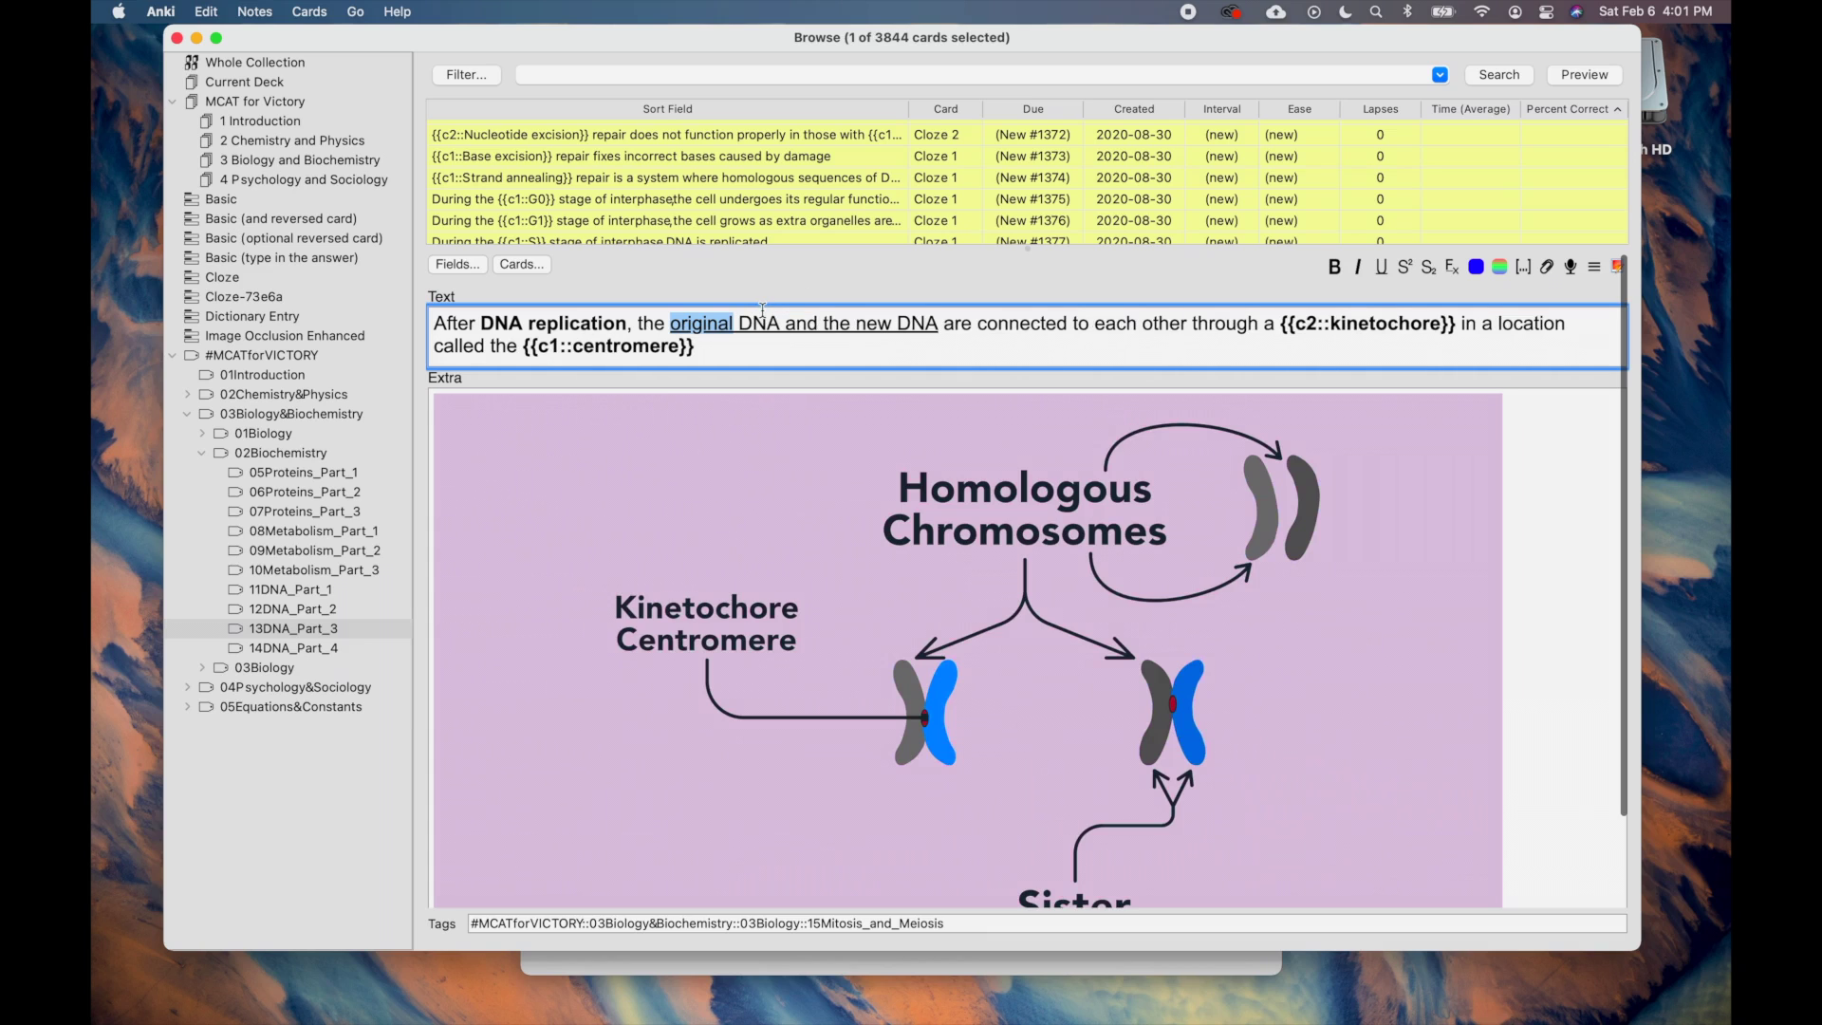
click(1523, 269)
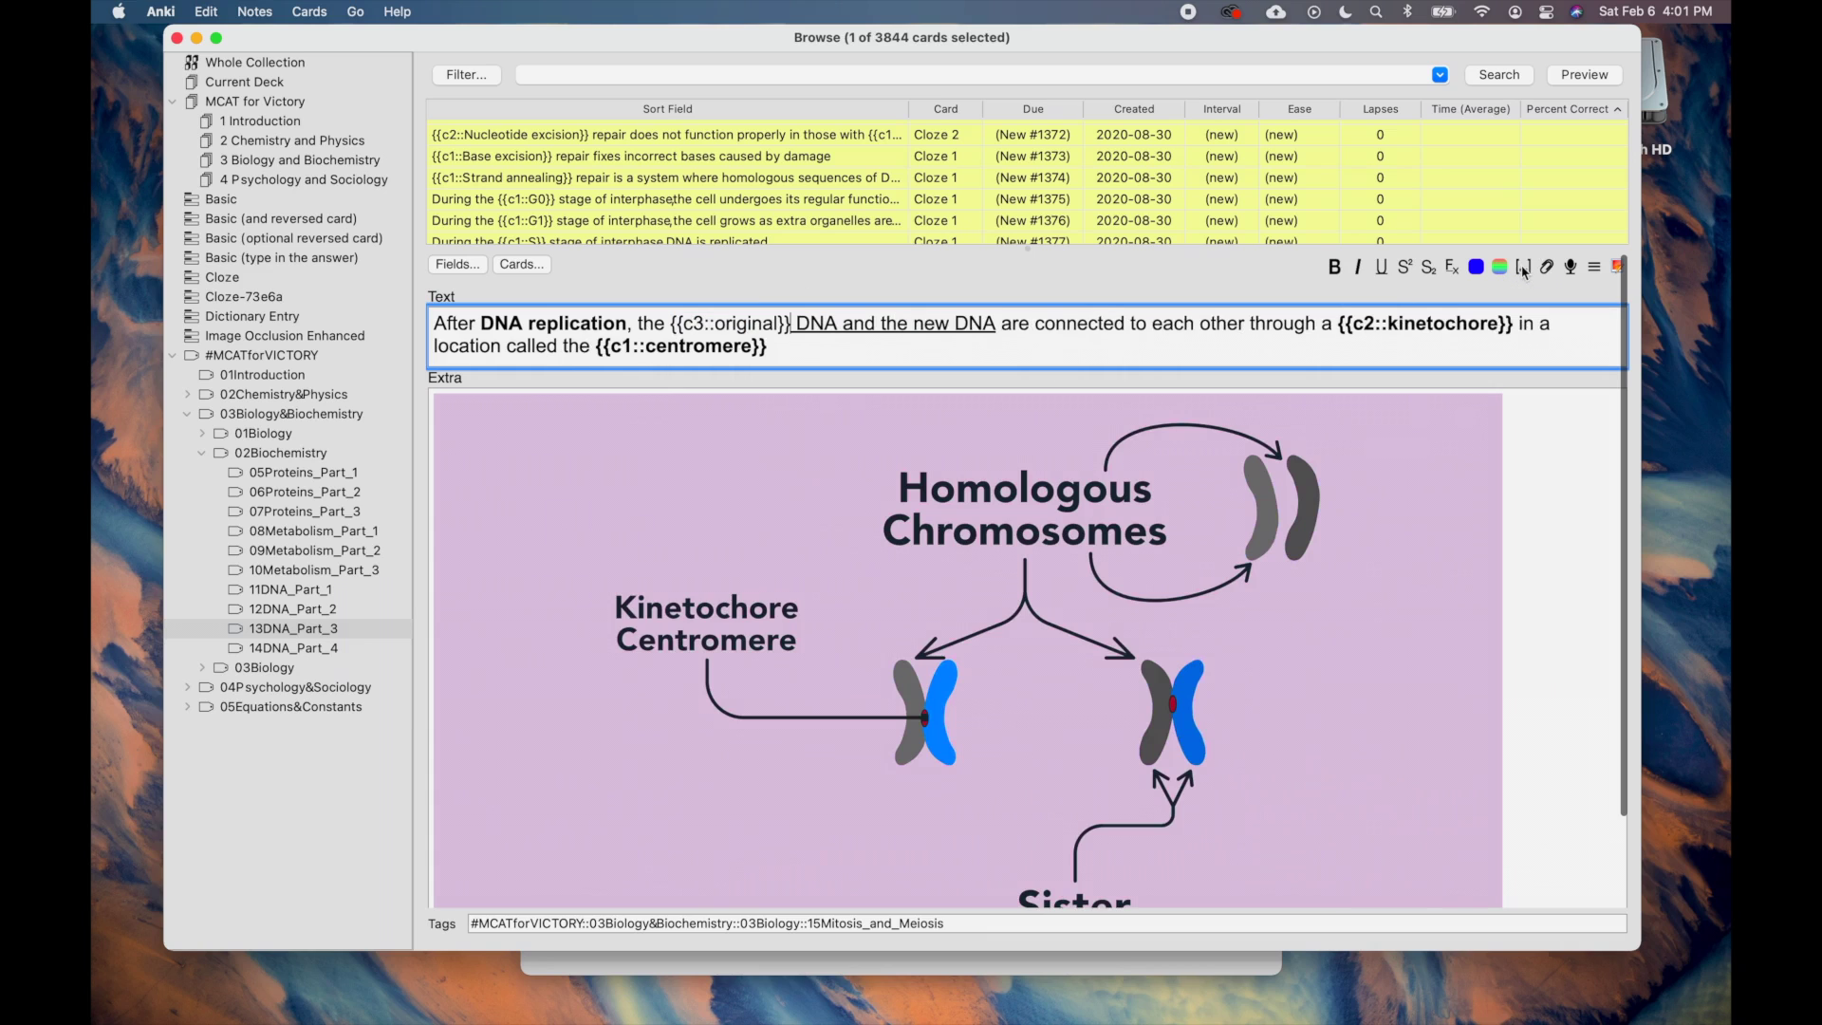
key(super+z)
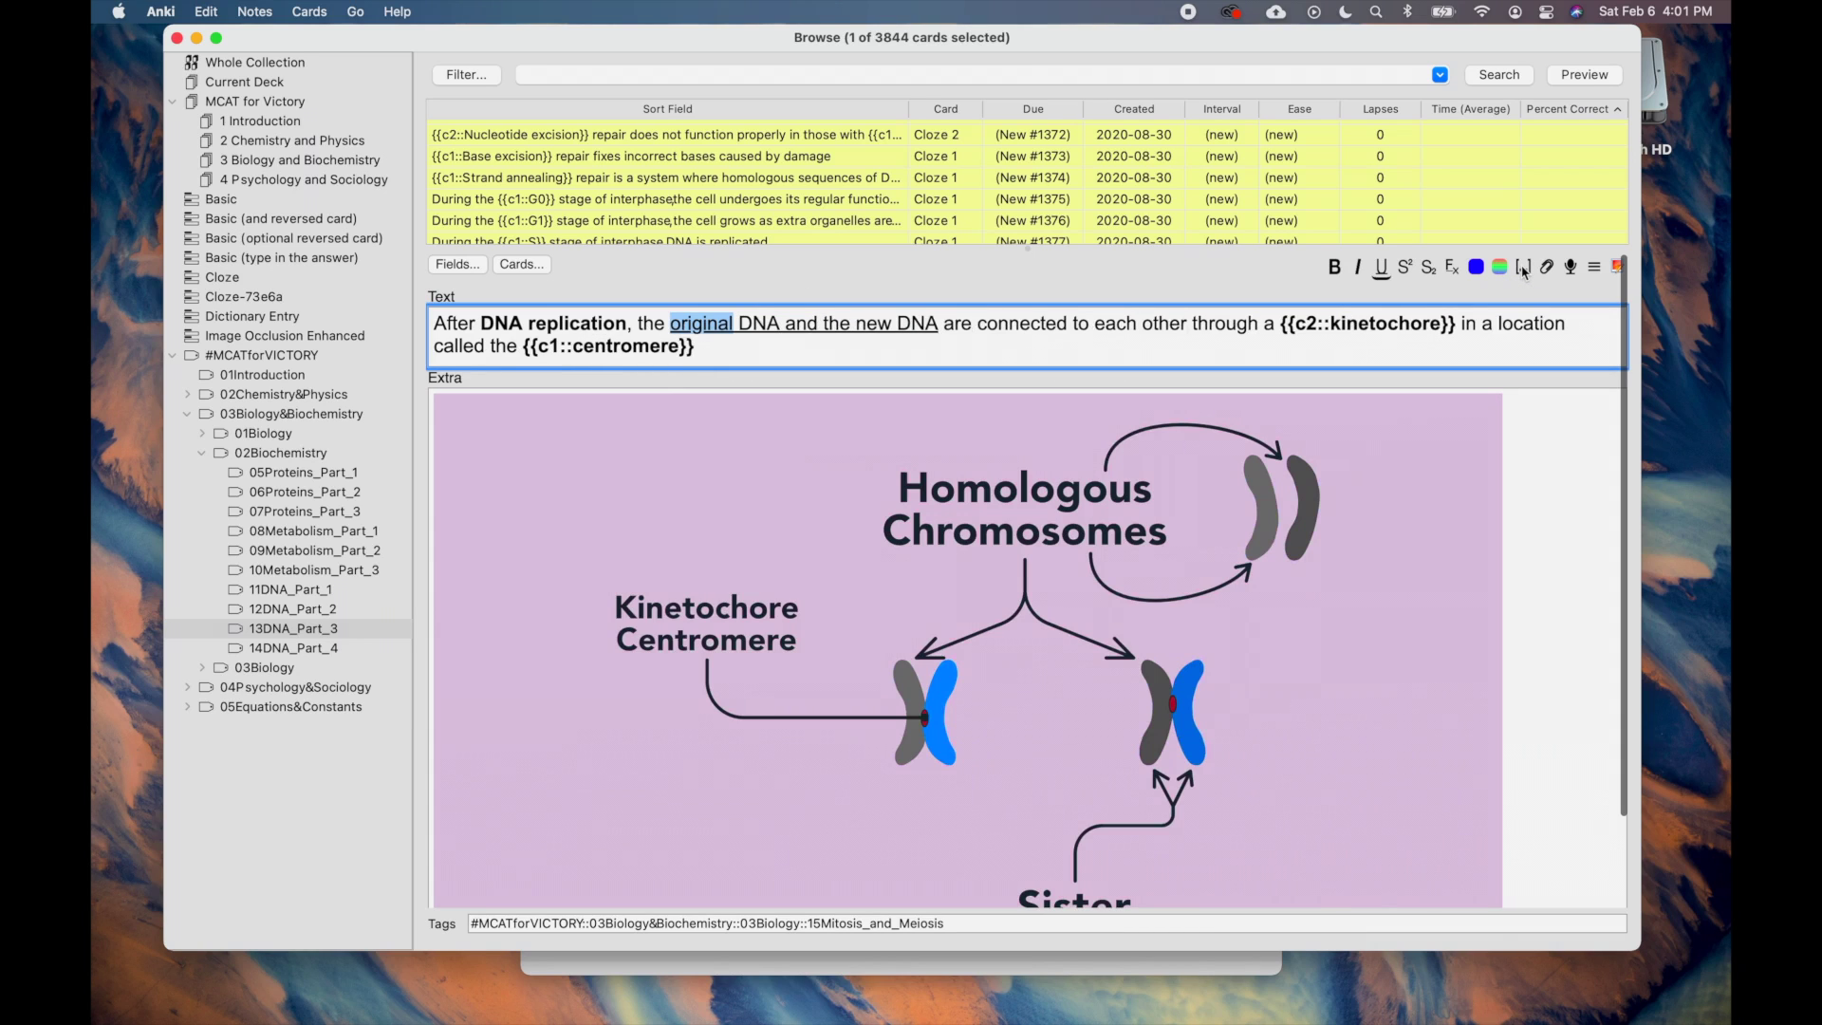
click(1573, 524)
Type 'write info here!' at the top of the Extra field.
scroll(1573, 524, down, 3)
scroll(1574, 524, up, 3)
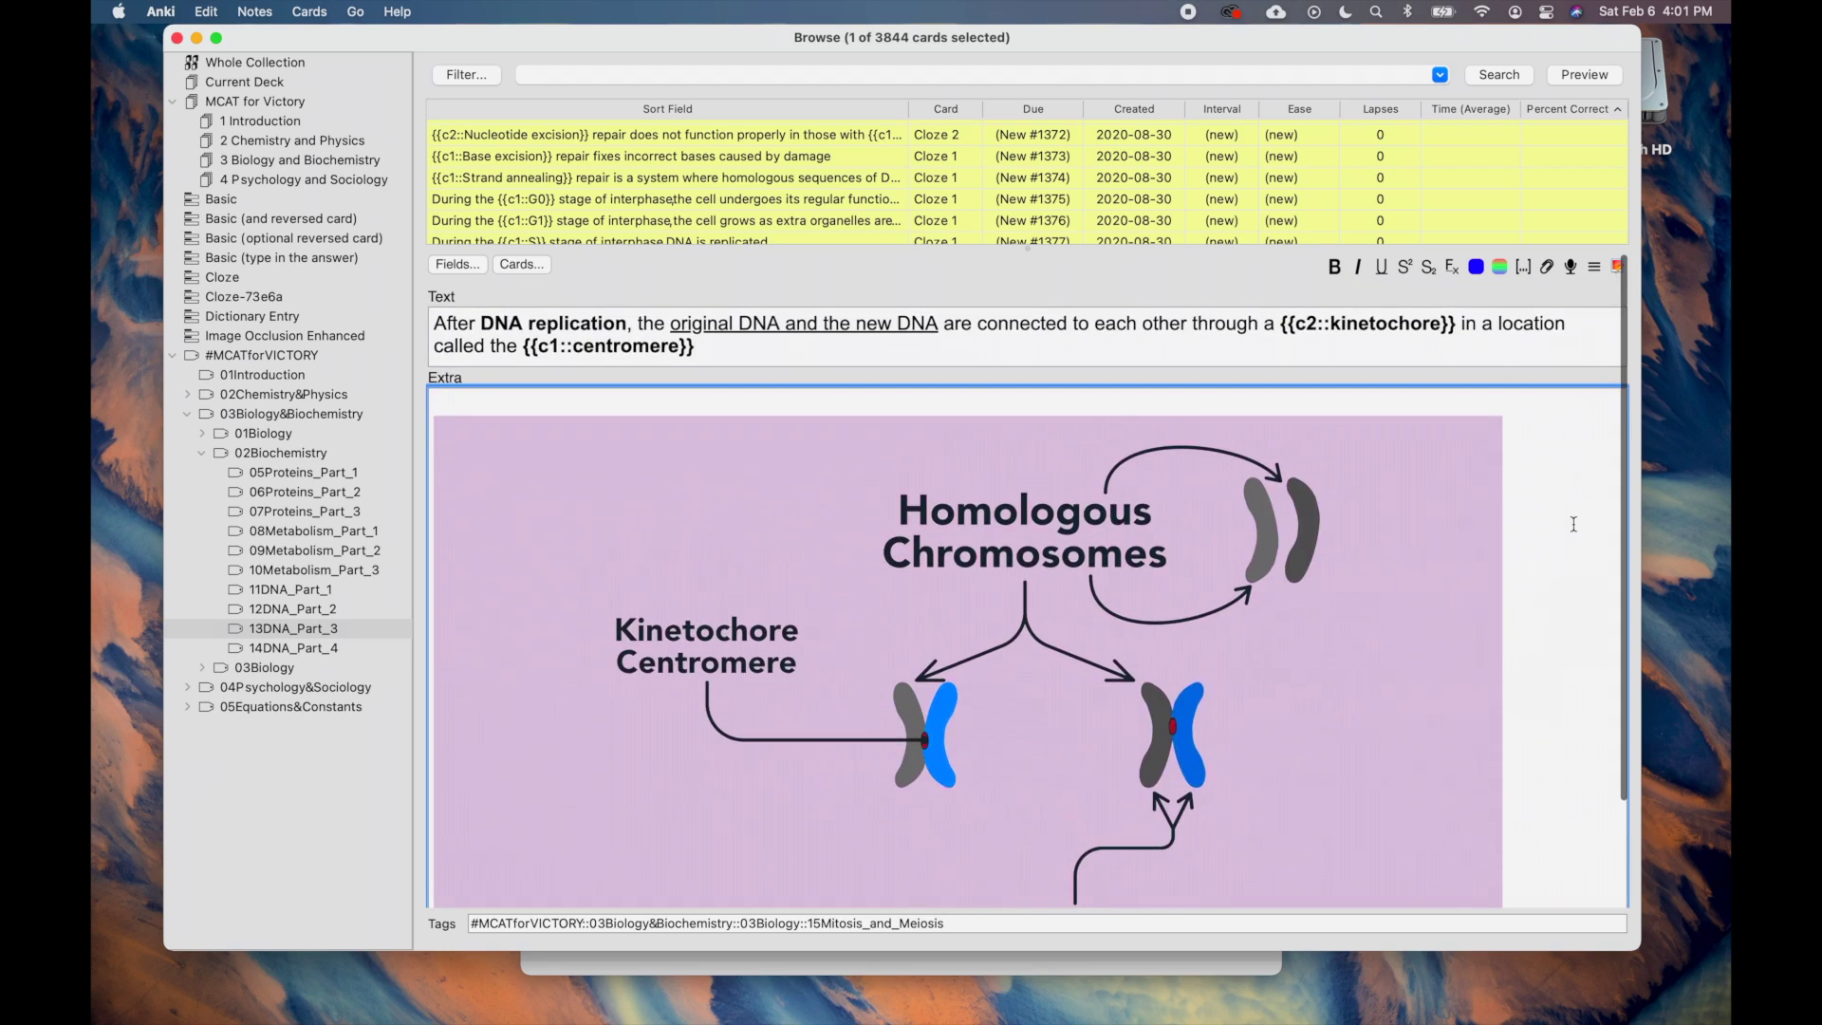
text(write info here!)
Add a trial line 'Centromere is ...' below the cloze sentence, then delete it.
click(735, 346)
key(Return)
text(C)
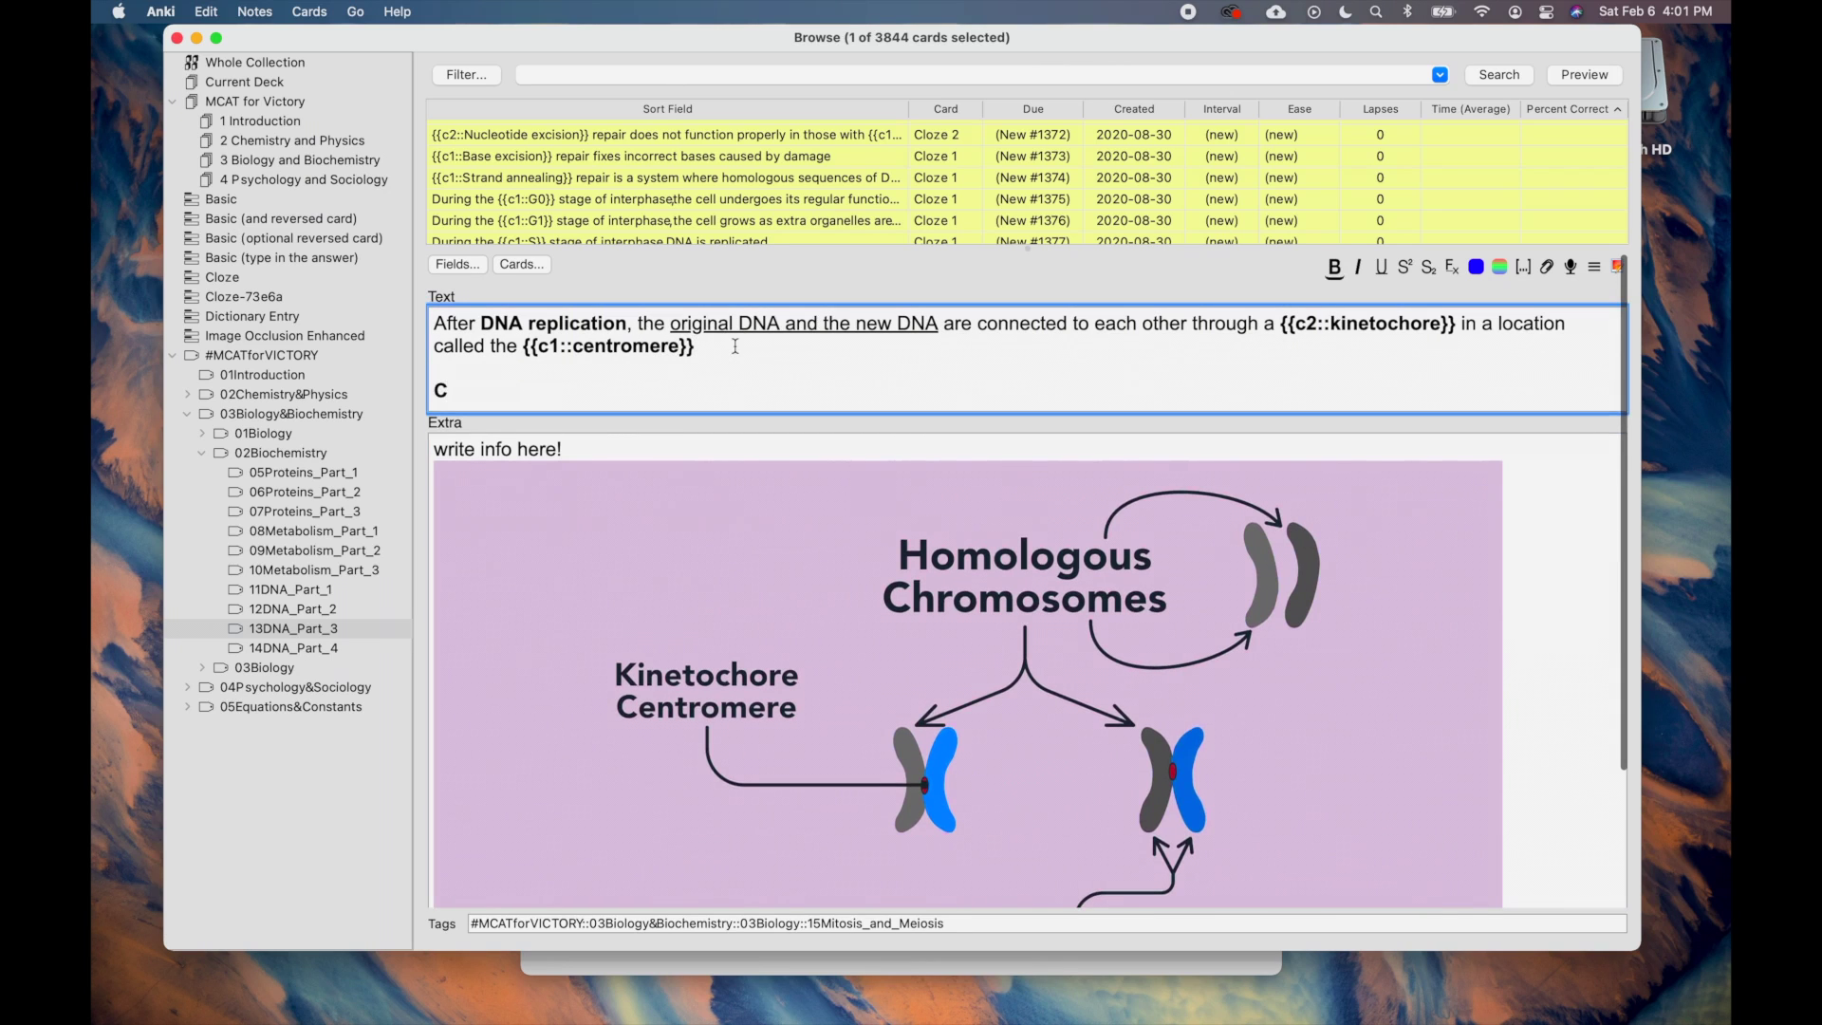
text(entromere is ...)
drag(627, 391, 390, 384)
key(BackSpace)
key(BackSpace)
key(BackSpace)
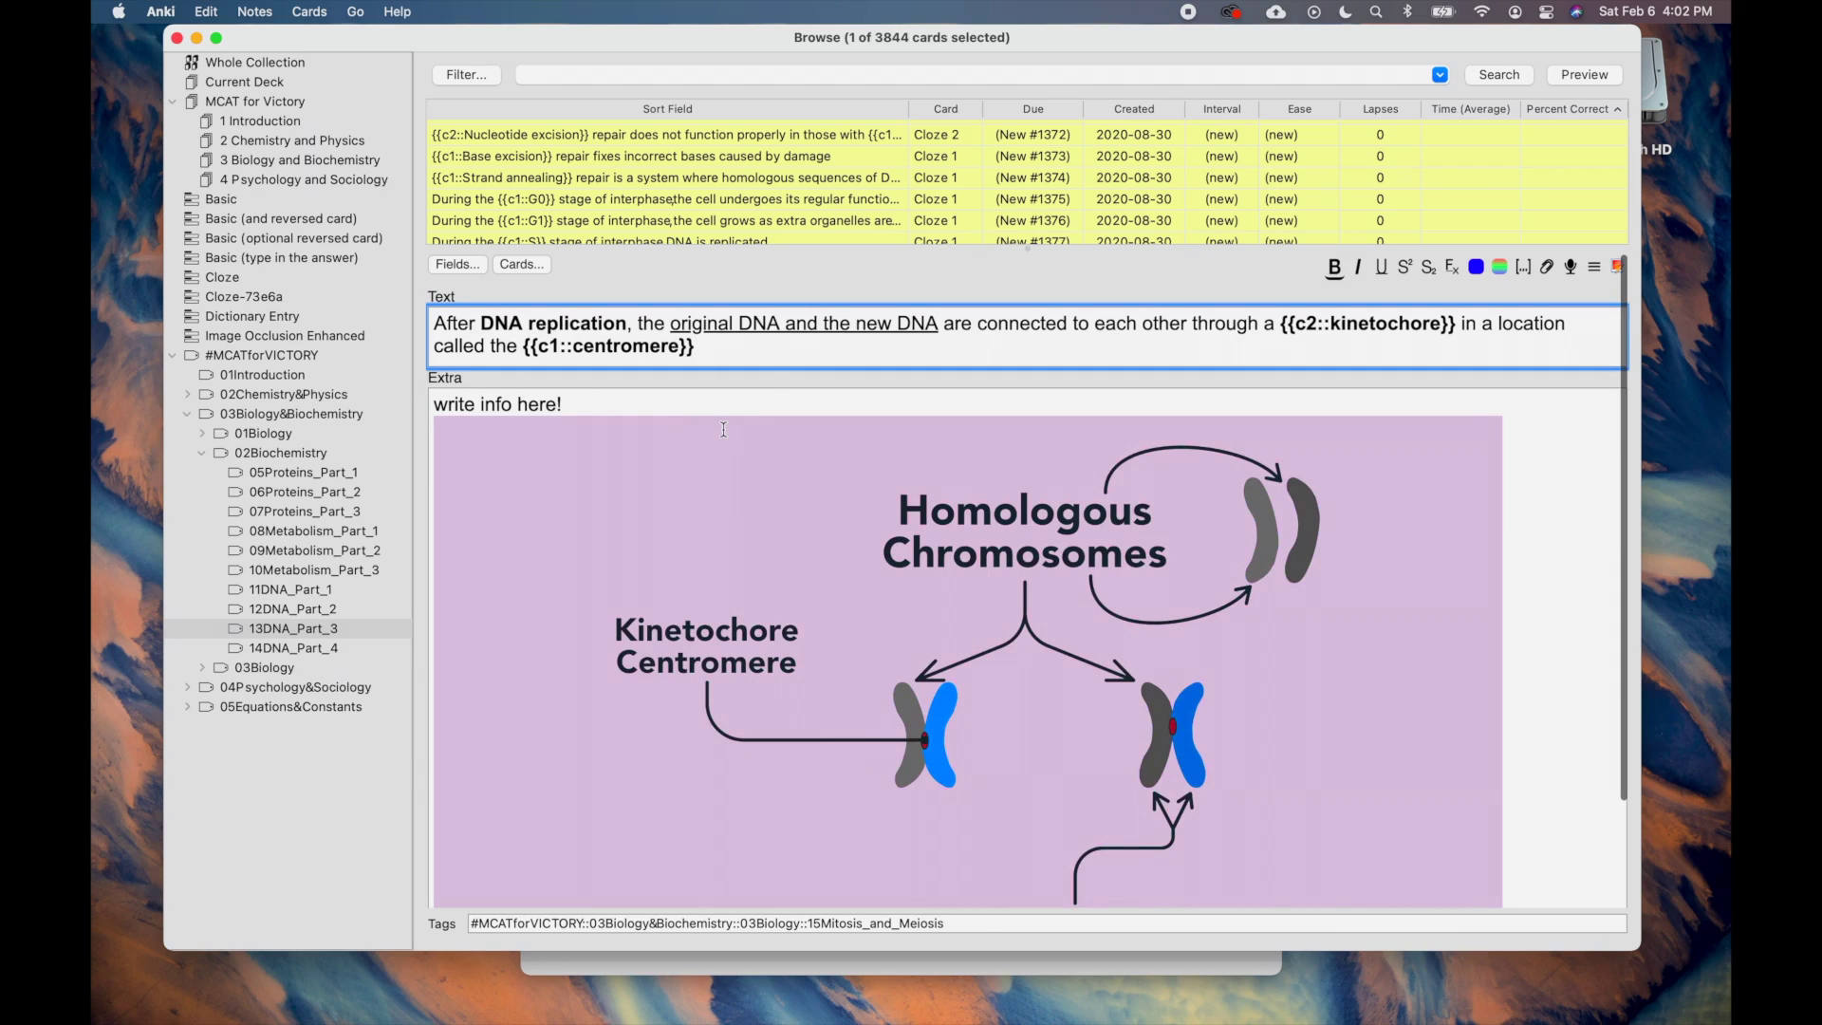
Preview the card front and back, close it, and widen the card list again.
click(1582, 76)
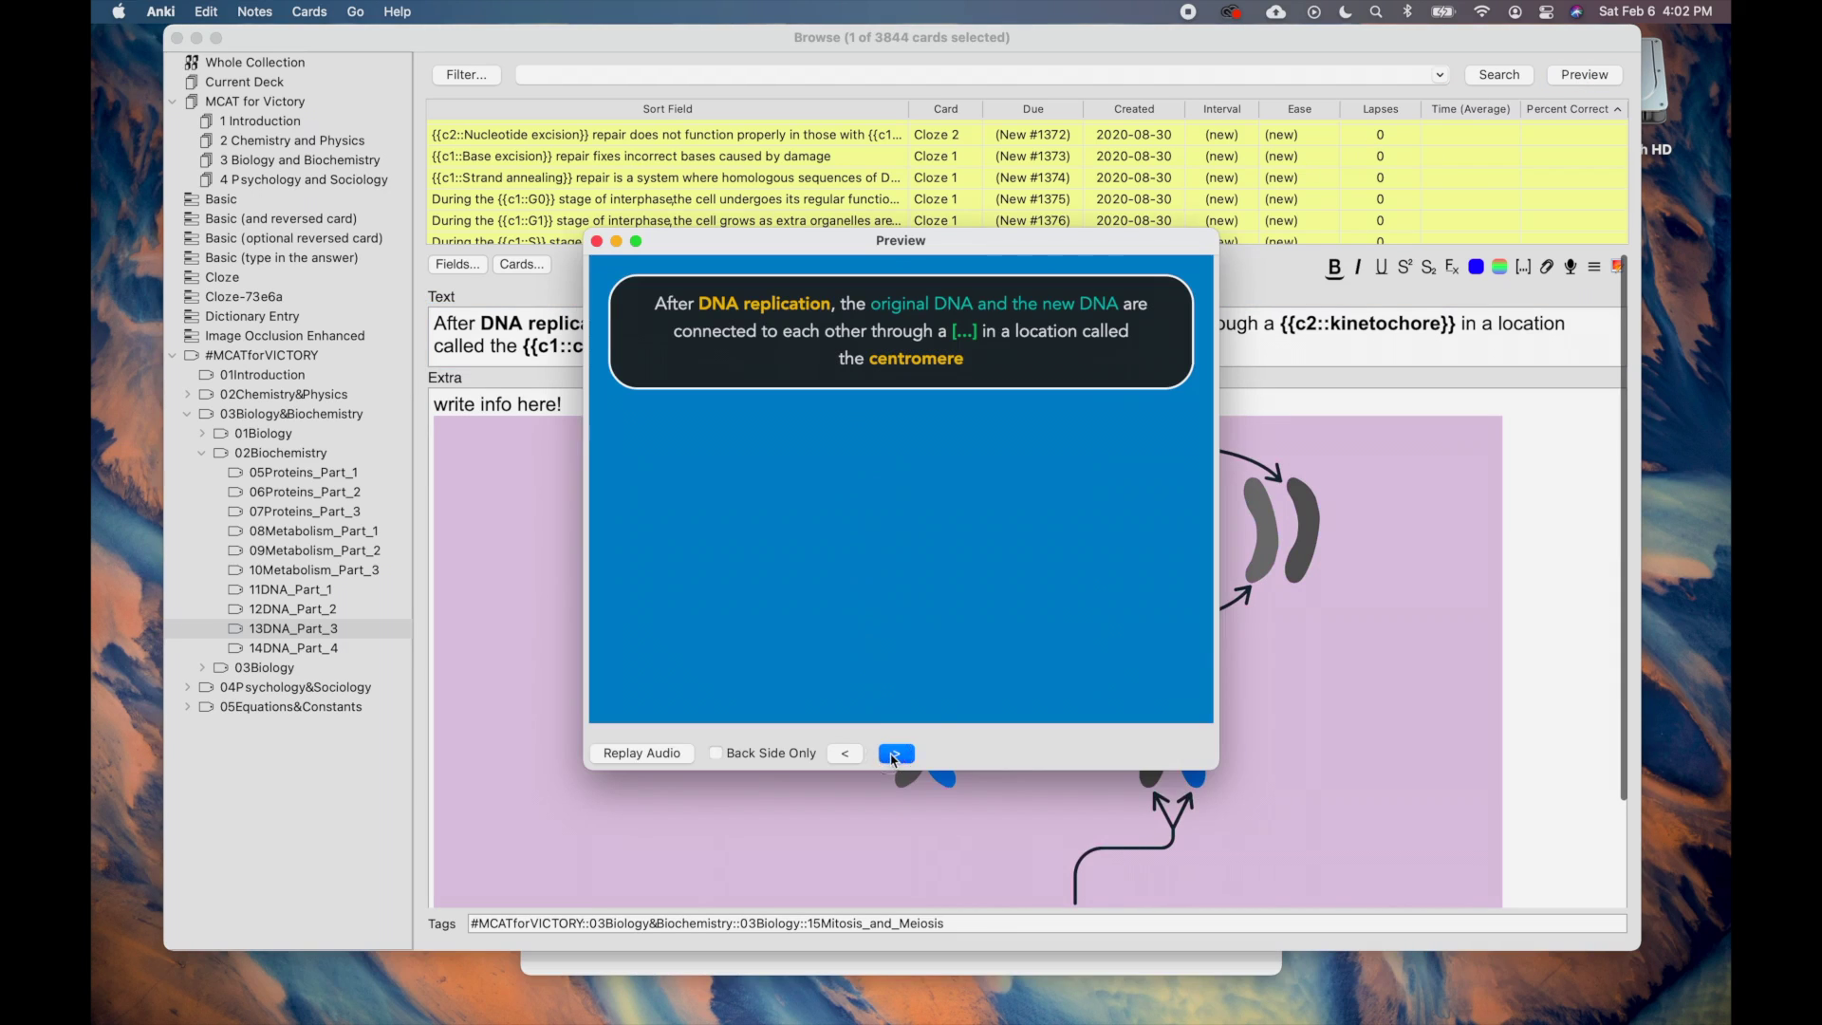
click(894, 753)
click(596, 241)
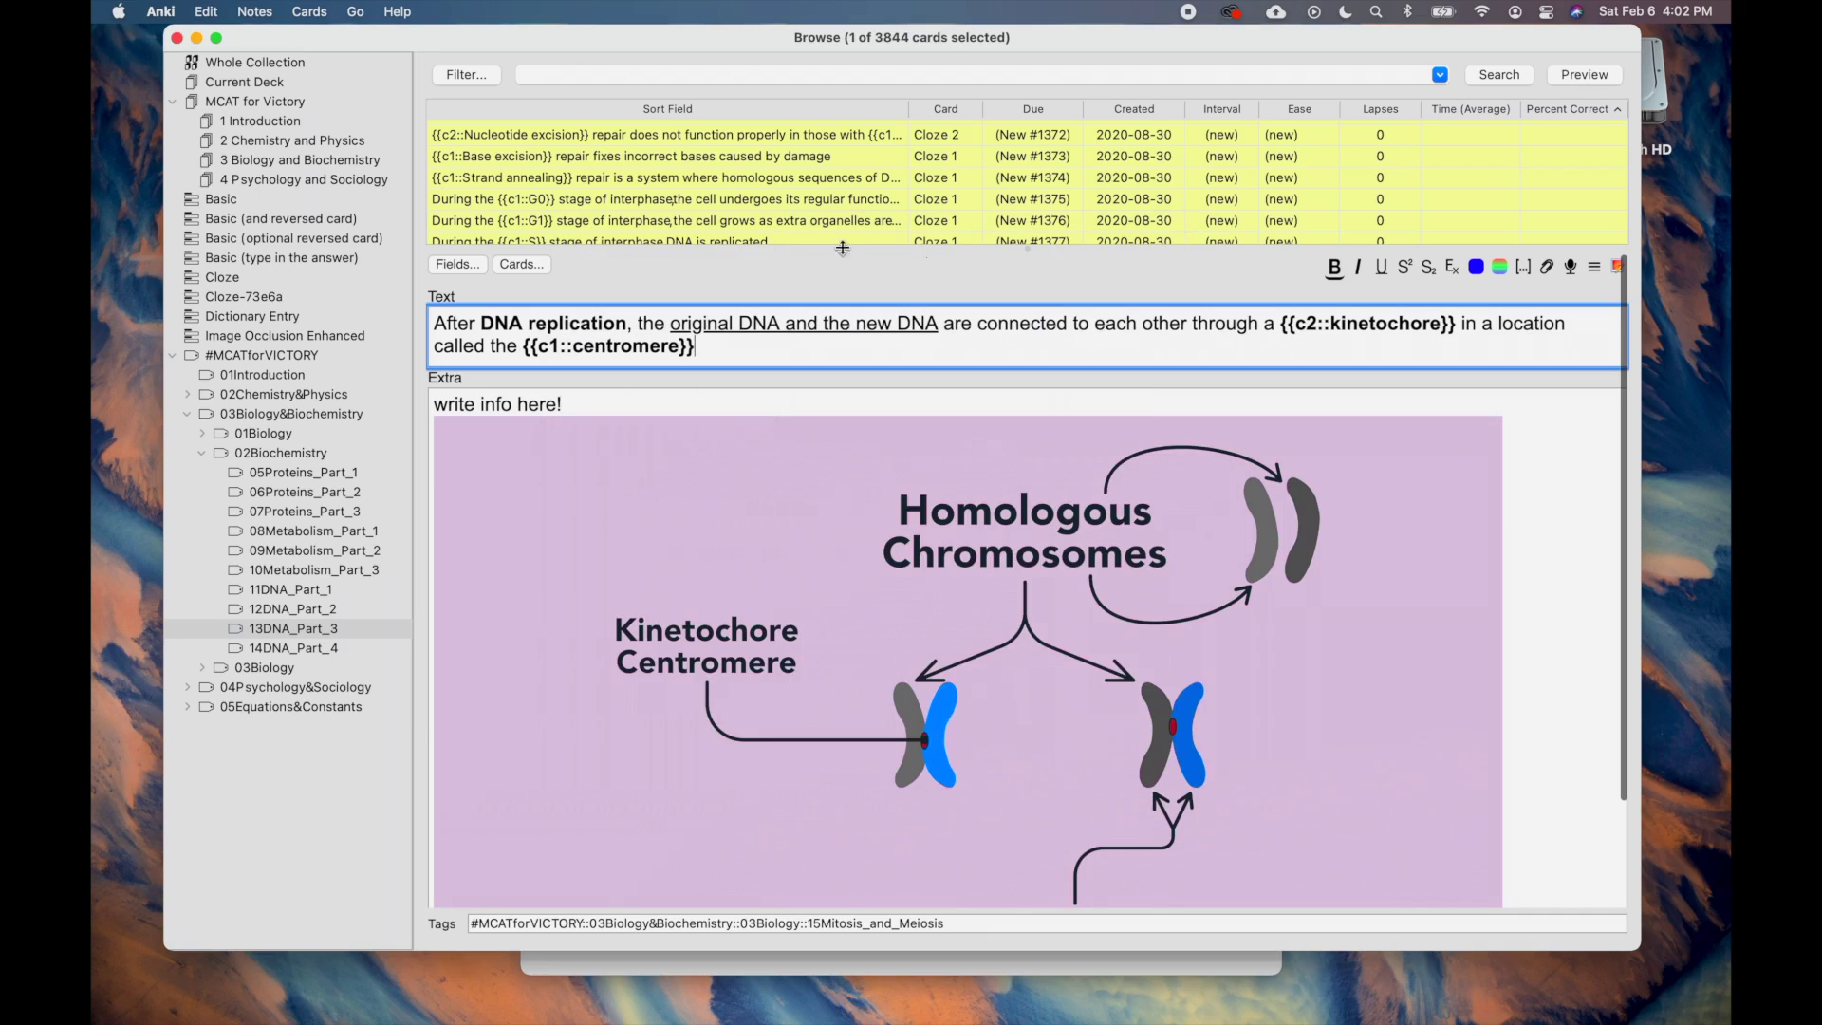
drag(1011, 248, 1015, 512)
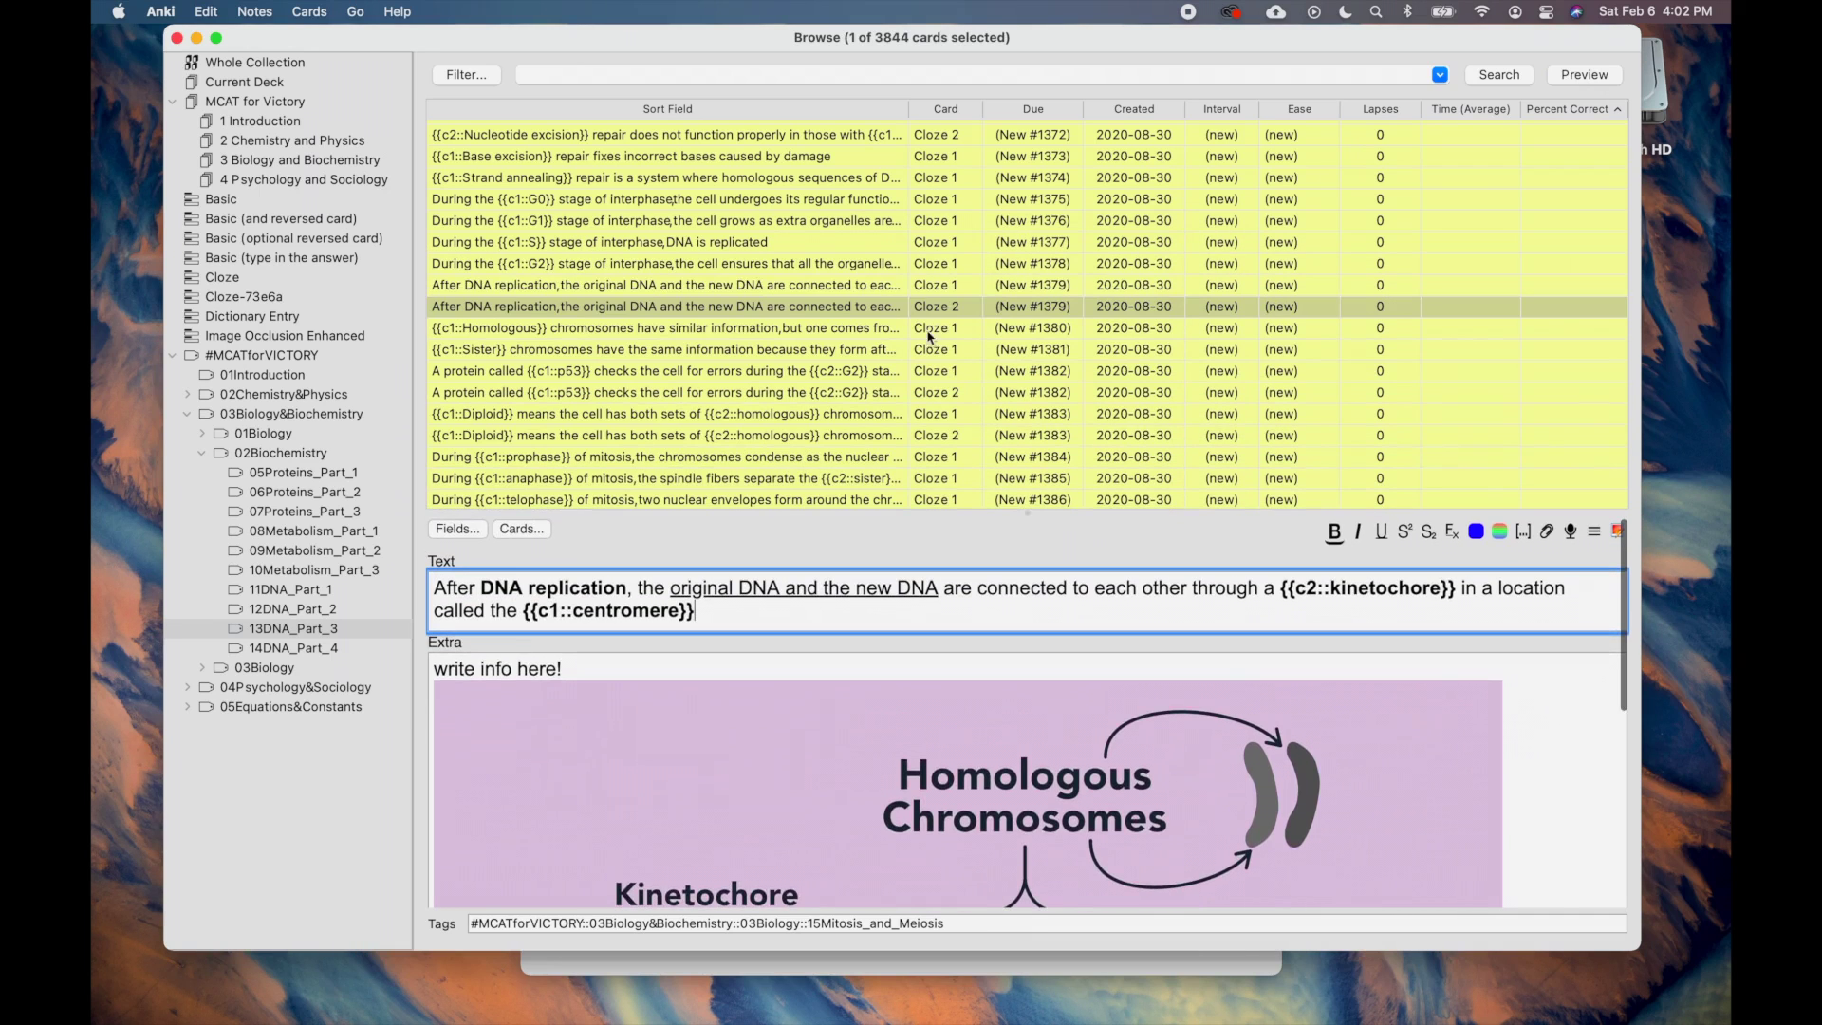
Select the nine cards from G1 to the second p53 and view then close their Info.
drag(894, 223, 896, 392)
right_click(859, 309)
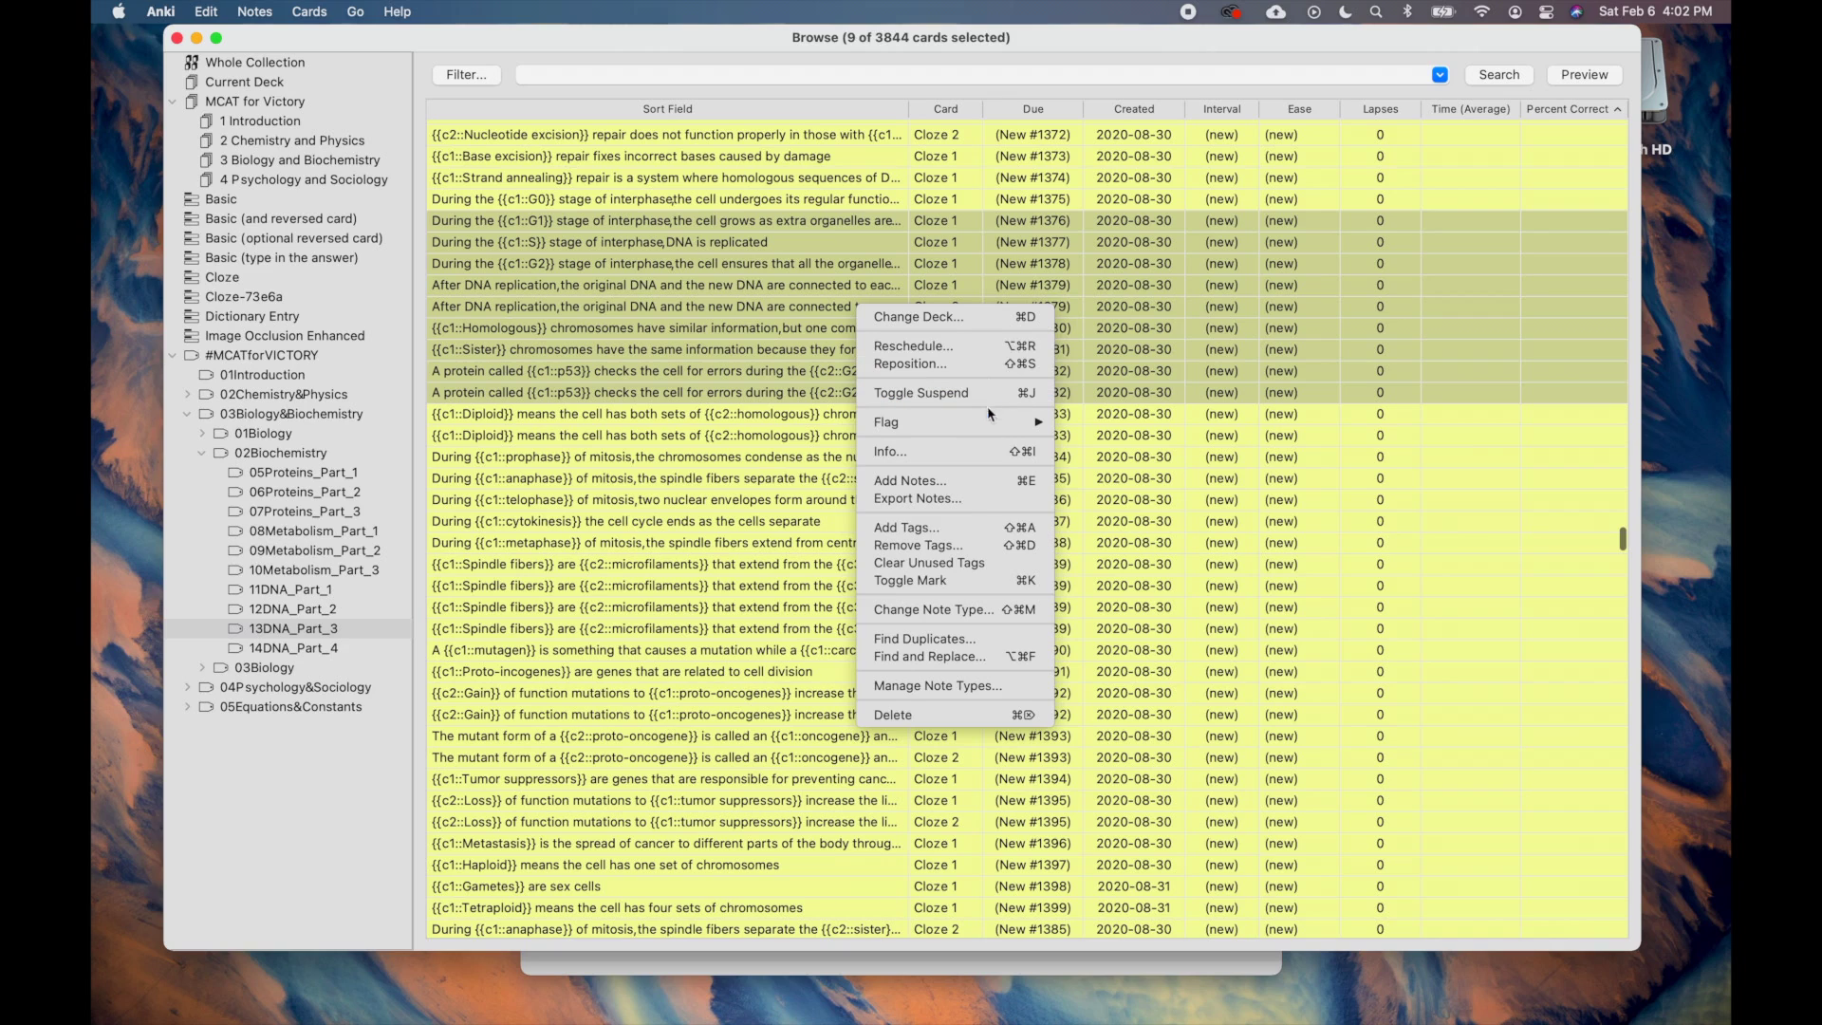
mouse_move(988, 424)
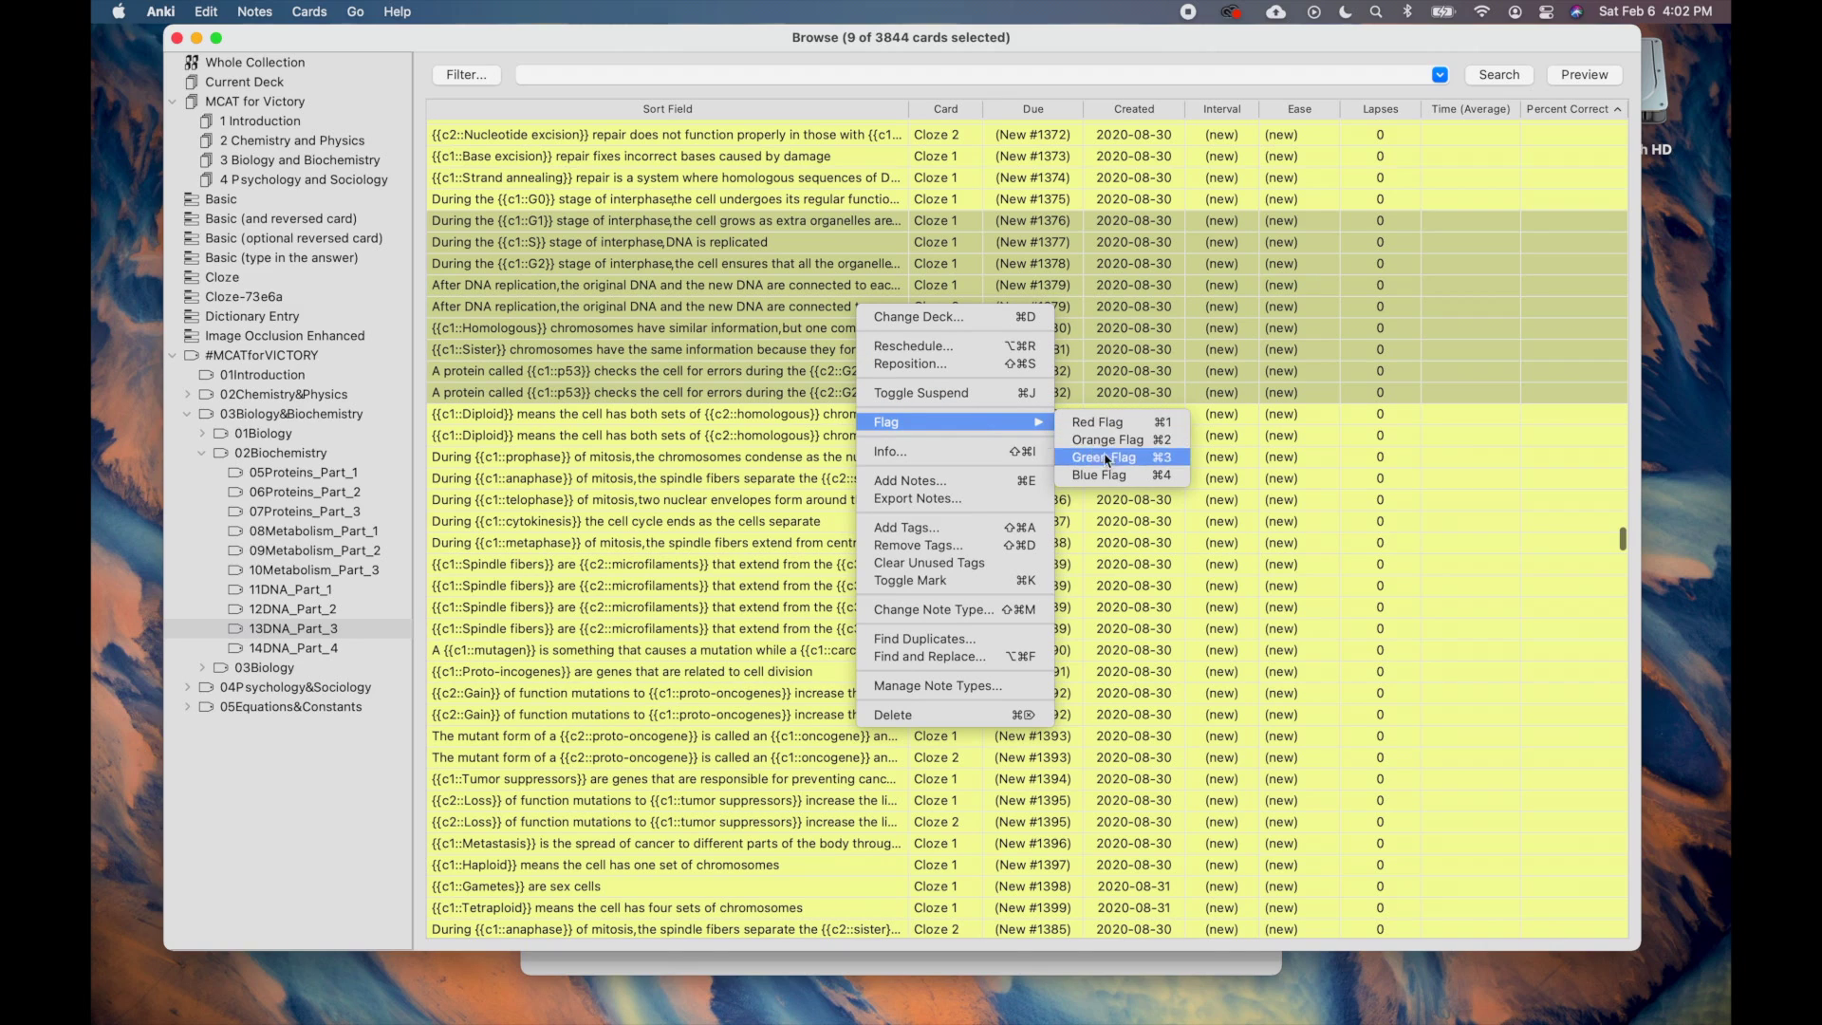
click(984, 459)
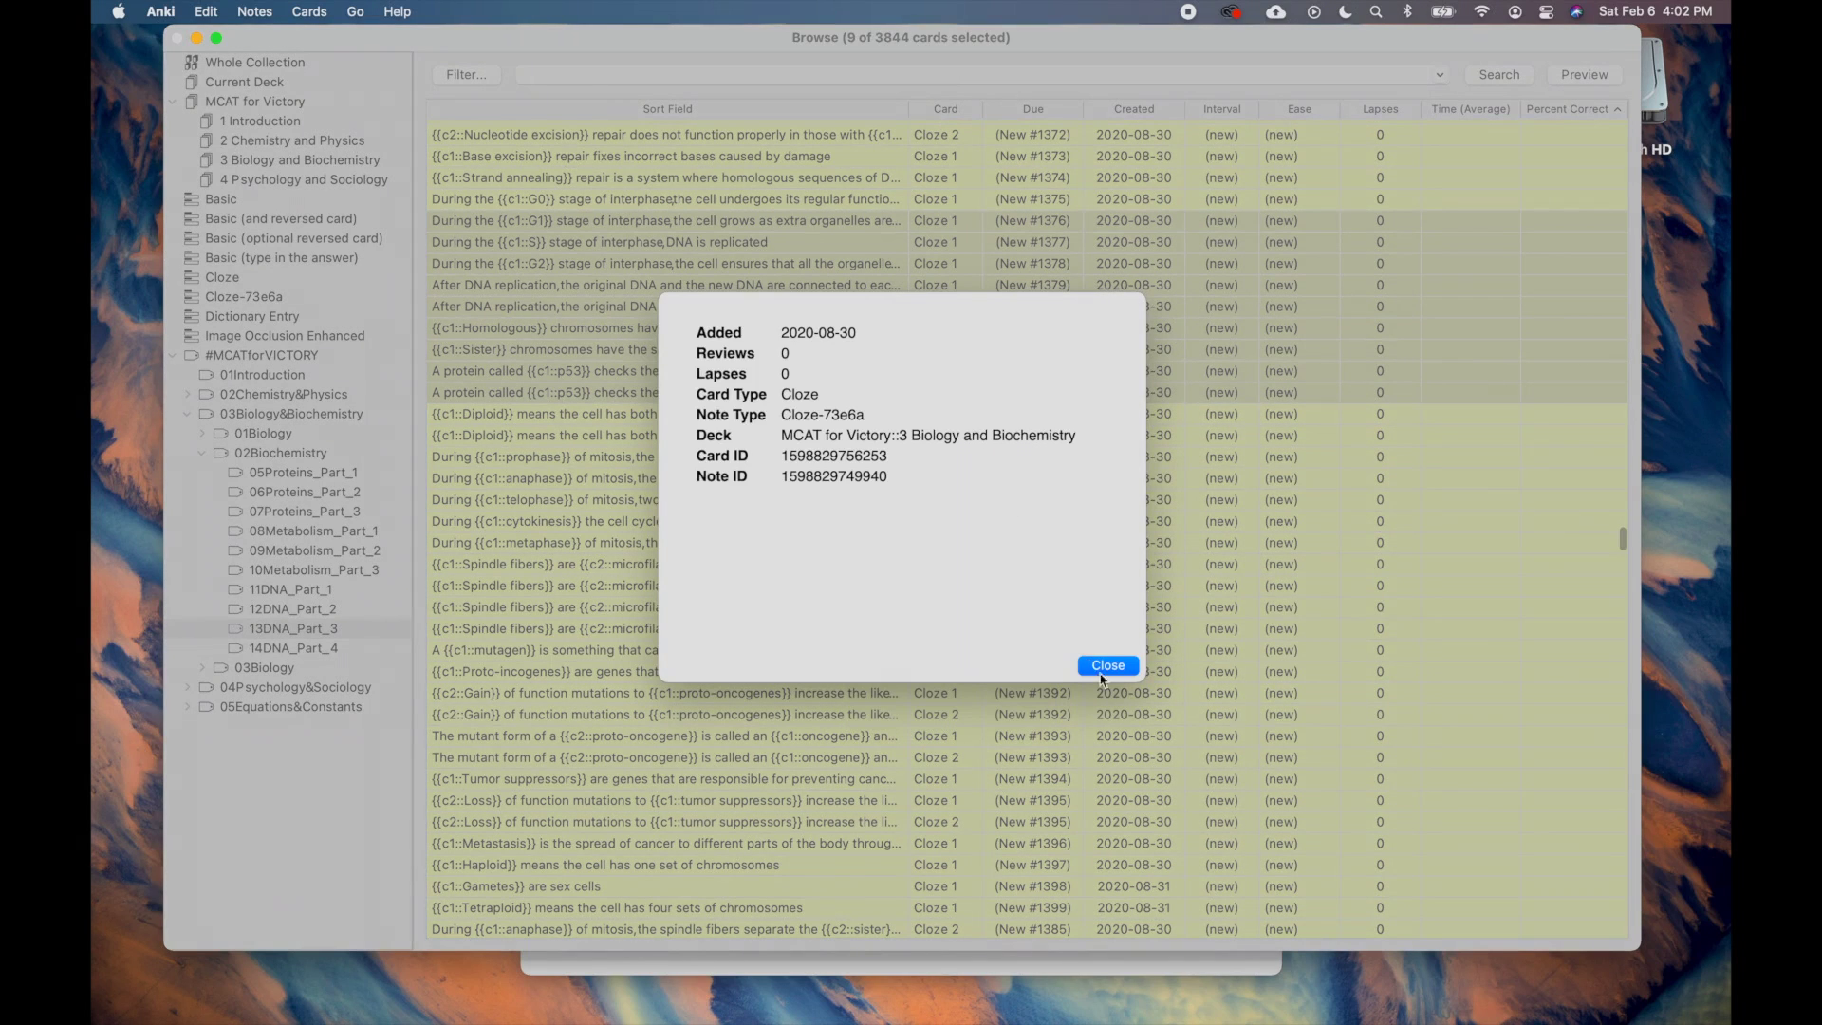
click(1107, 667)
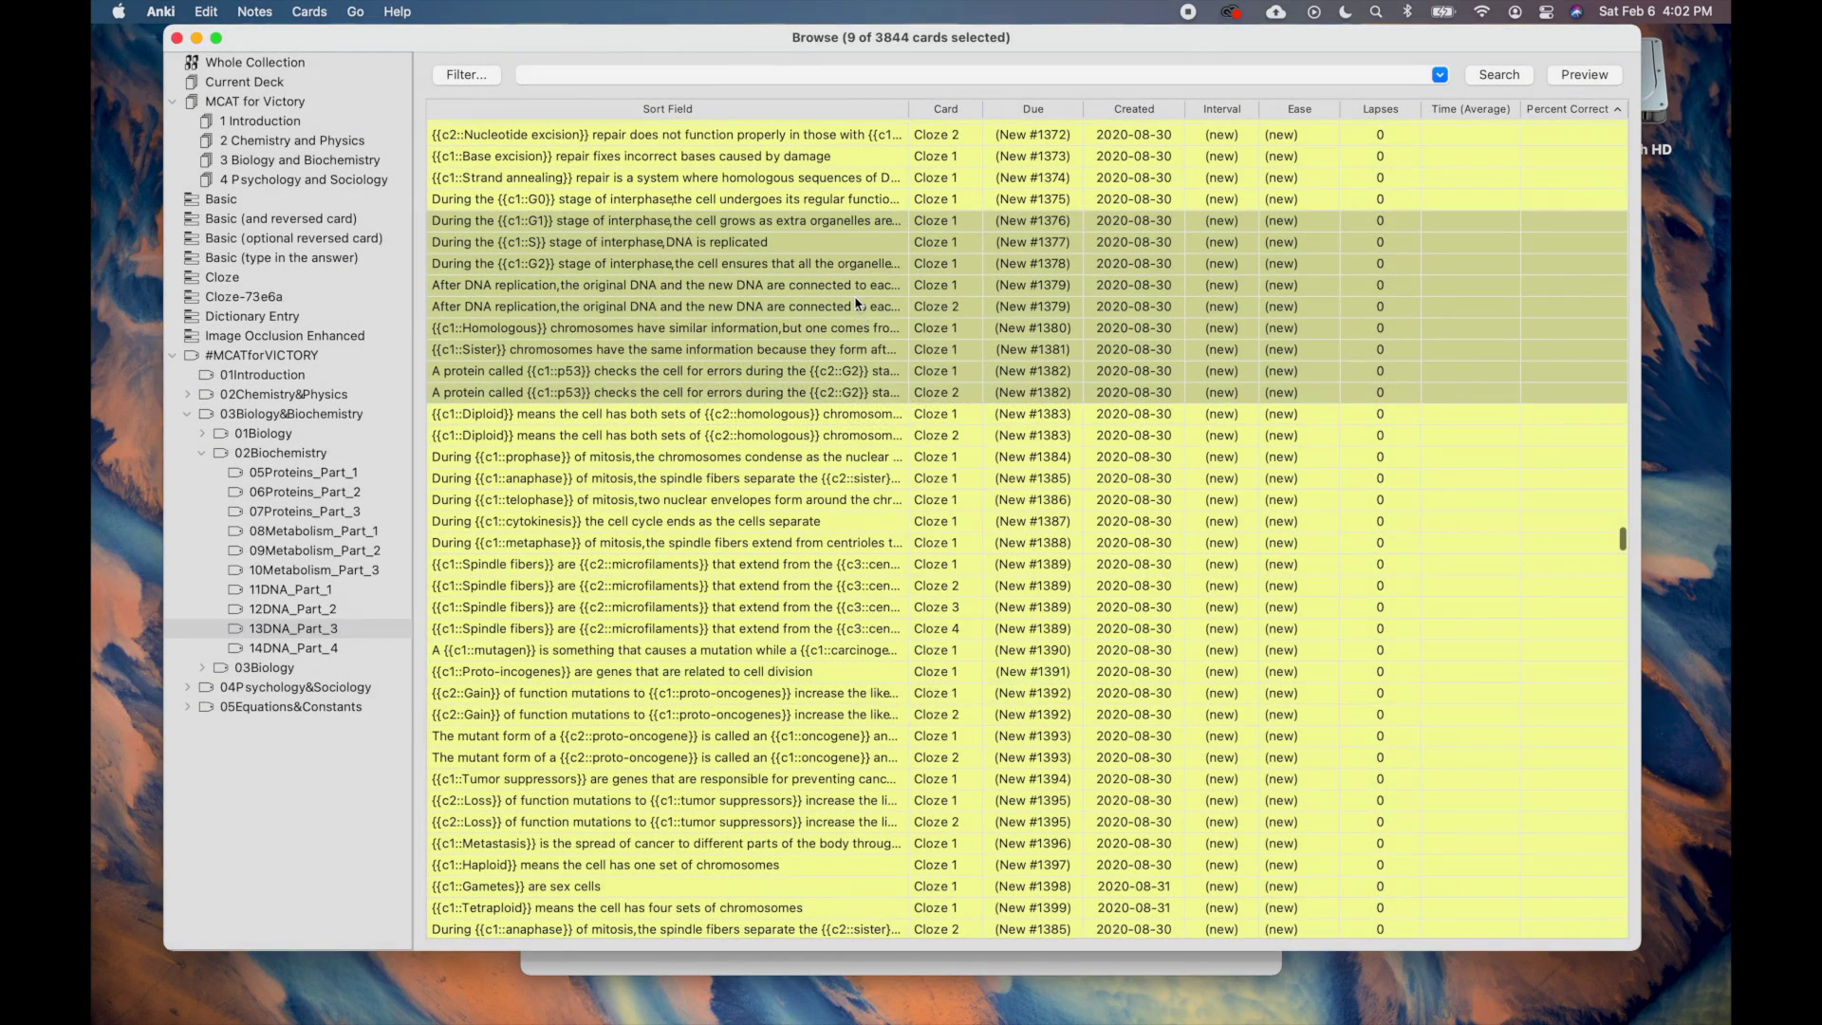
Open Find and Replace for the selected cards, cancel without changes, and reopen the card actions menu.
right_click(857, 304)
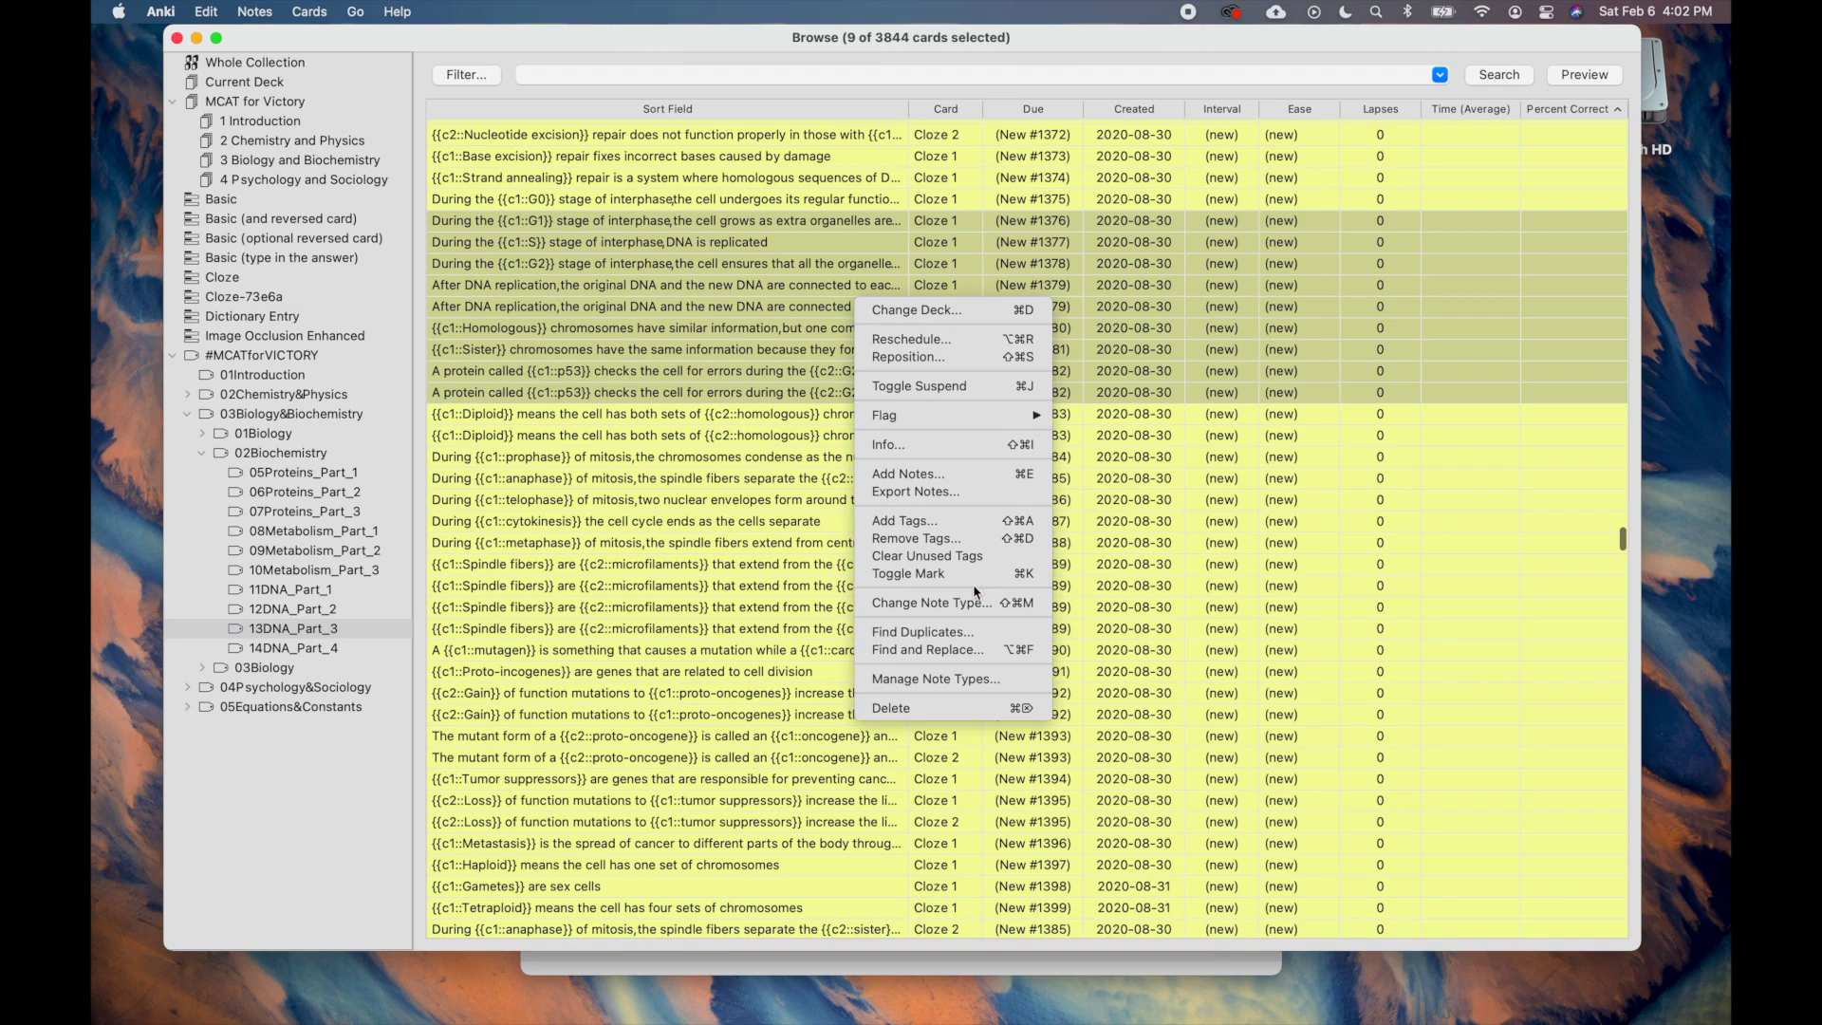
click(949, 649)
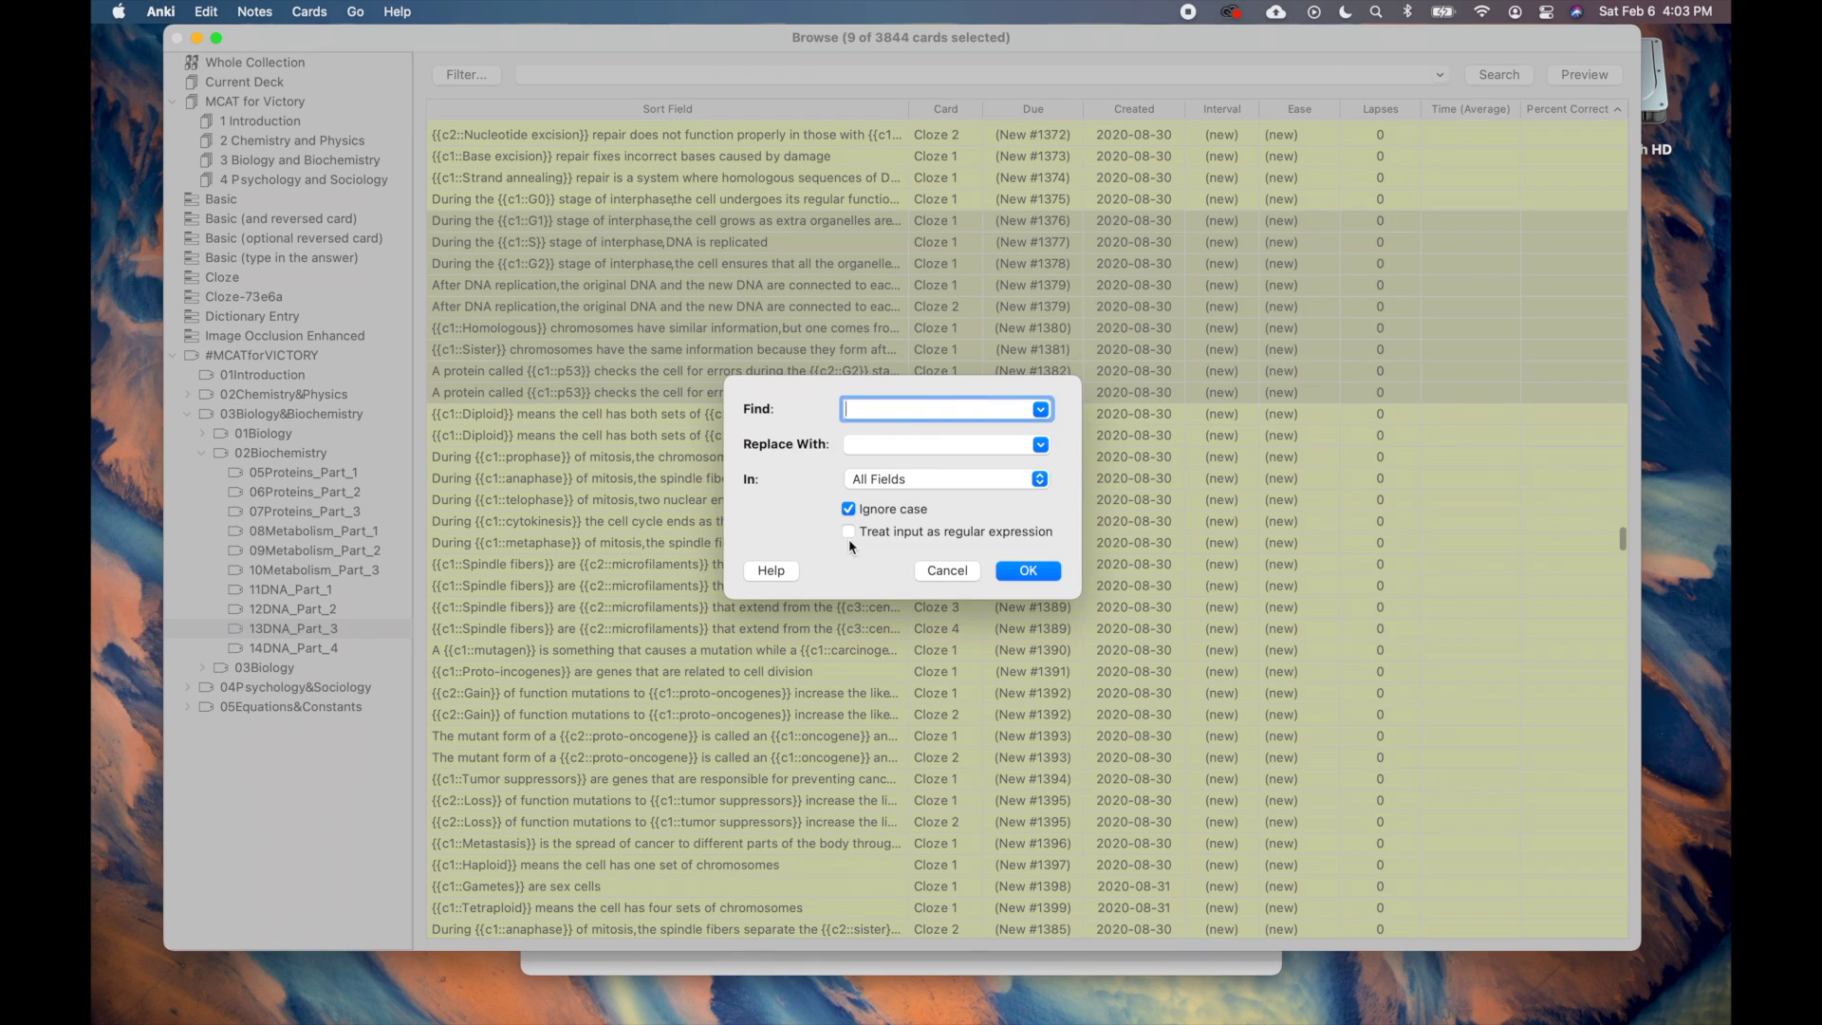
click(864, 446)
click(863, 410)
click(946, 570)
right_click(875, 332)
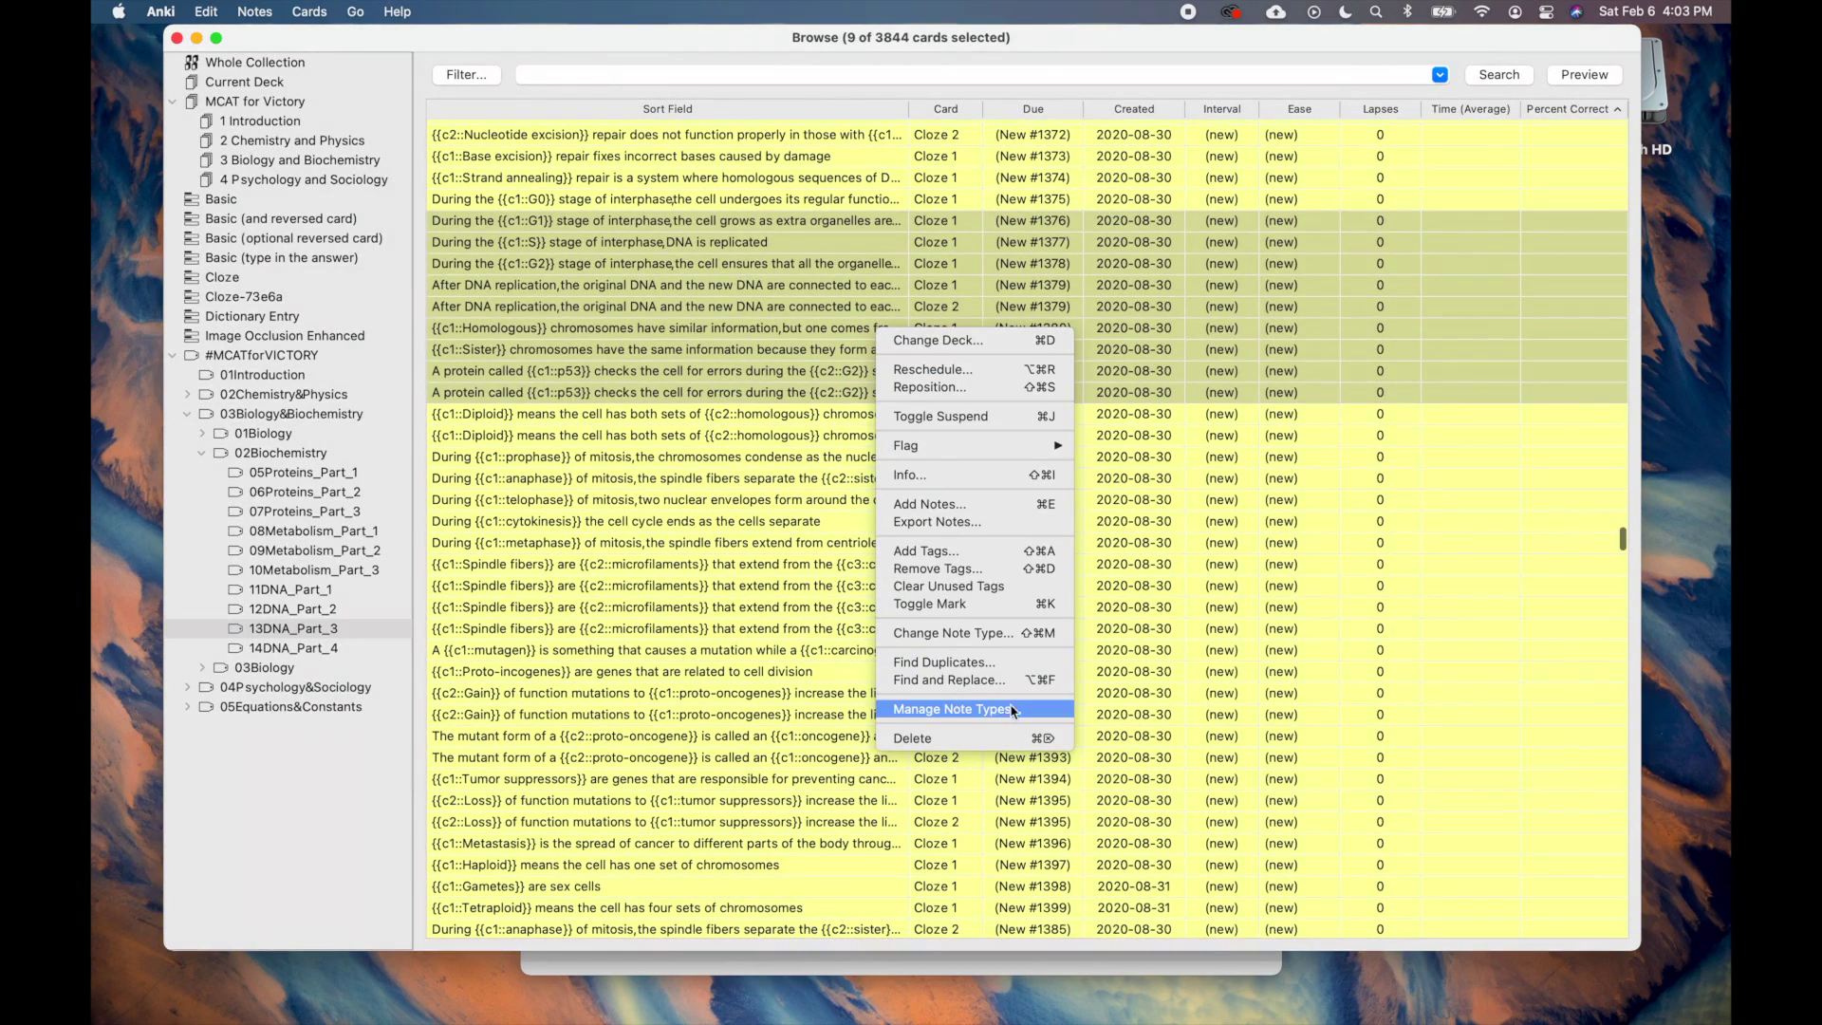